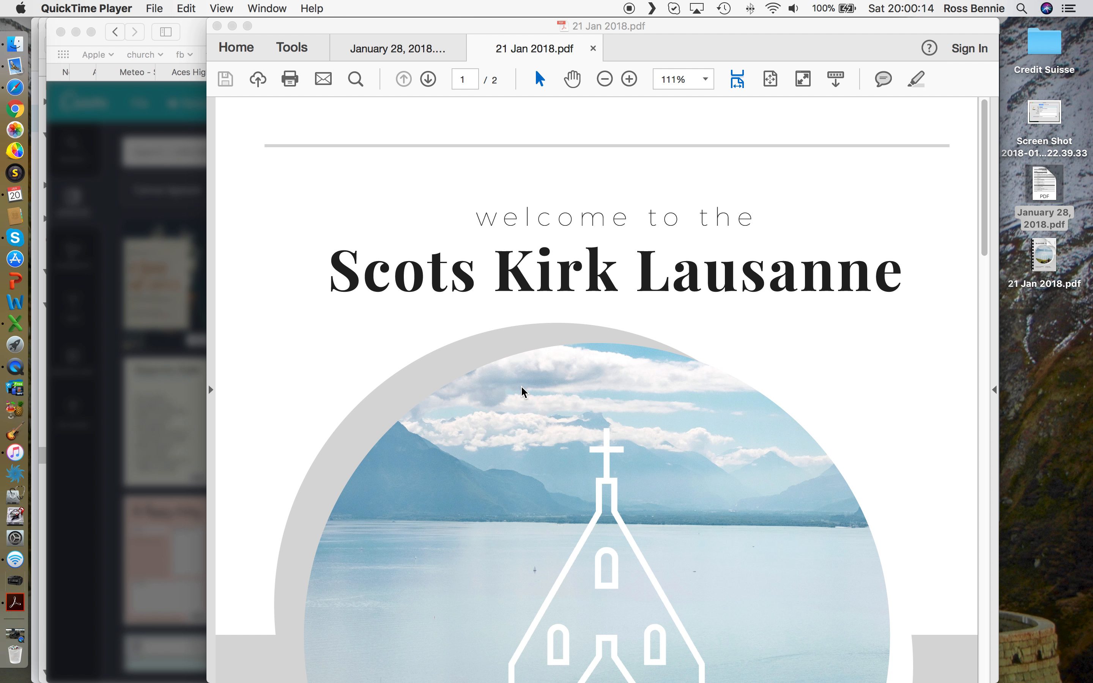
# Step: Scroll down through the bulletin PDF to review its pages
pyautogui.scroll(-4, 522, 390)
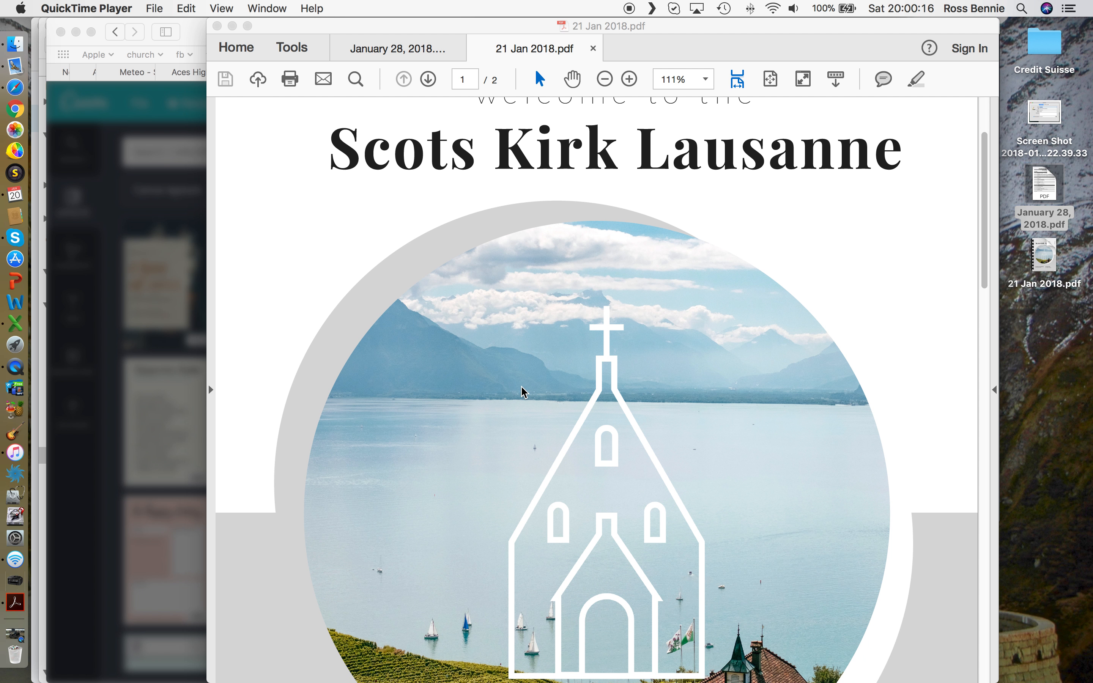
pyautogui.scroll(-5, 555, 363)
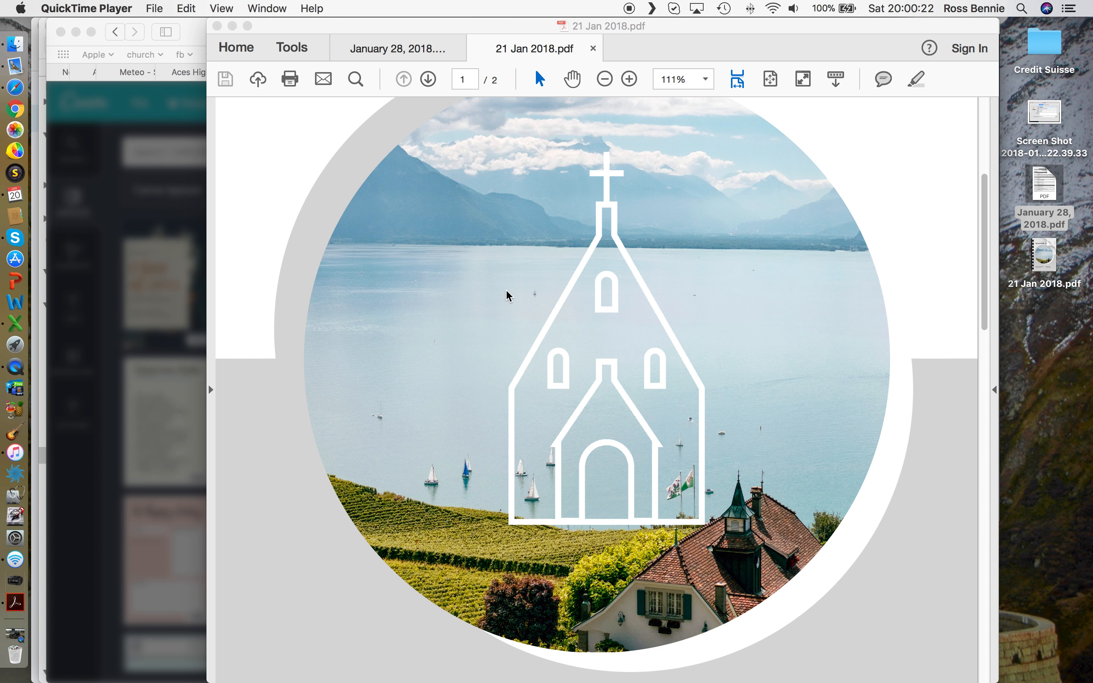
pyautogui.scroll(-3, 480, 323)
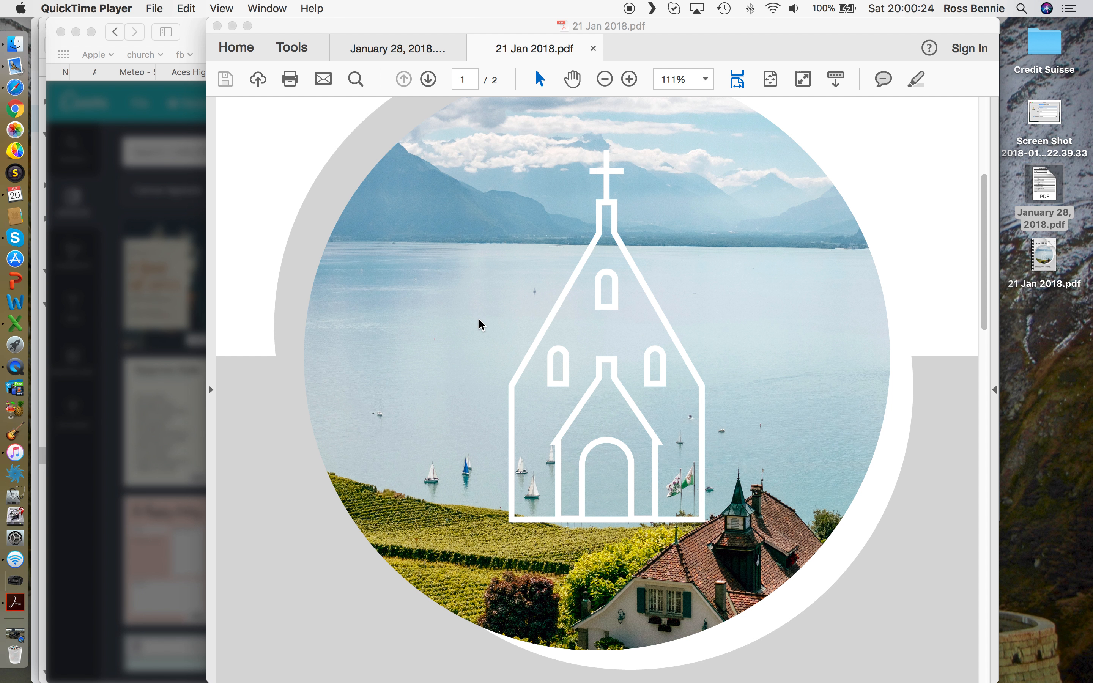
pyautogui.scroll(-7, 479, 324)
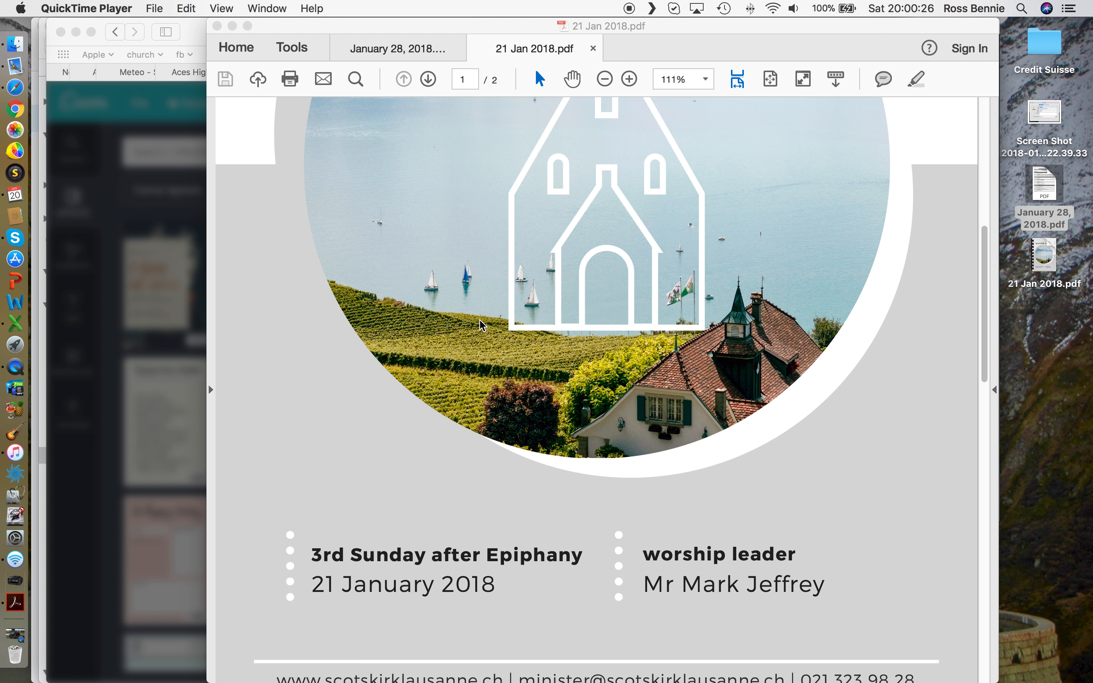
pyautogui.scroll(-2, 480, 324)
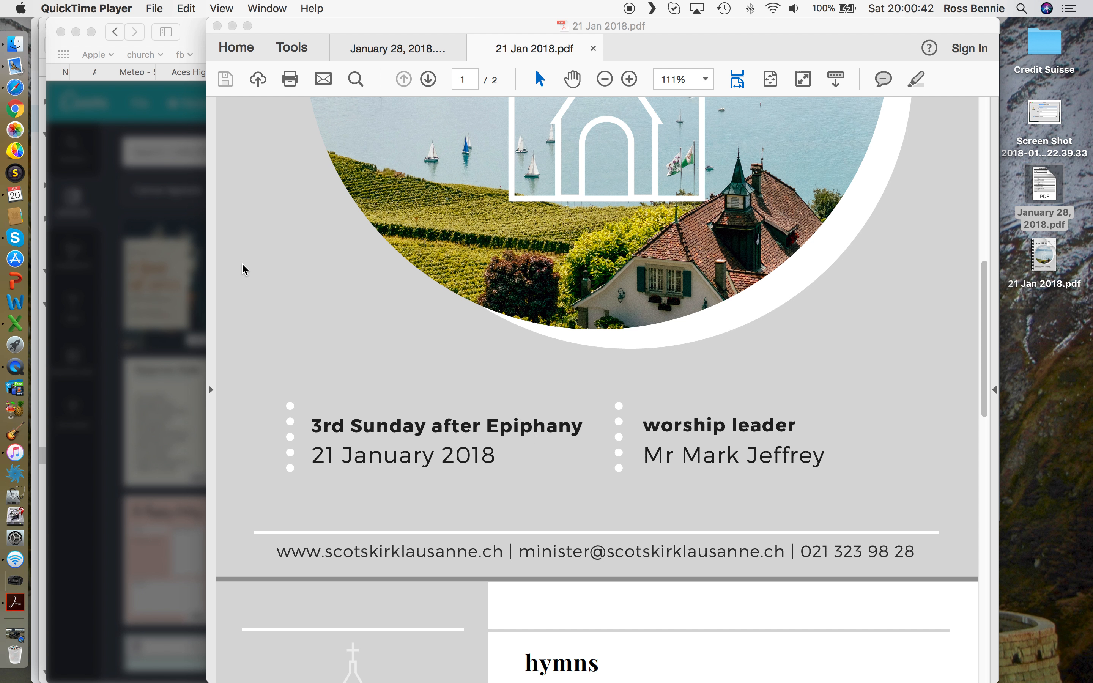
# Step: Confirm on the liturgical calendar that 28 January 2018 is the Fourth Sunday after the Epiphany, then return to bulletin page 2
pyautogui.click(130, 273)
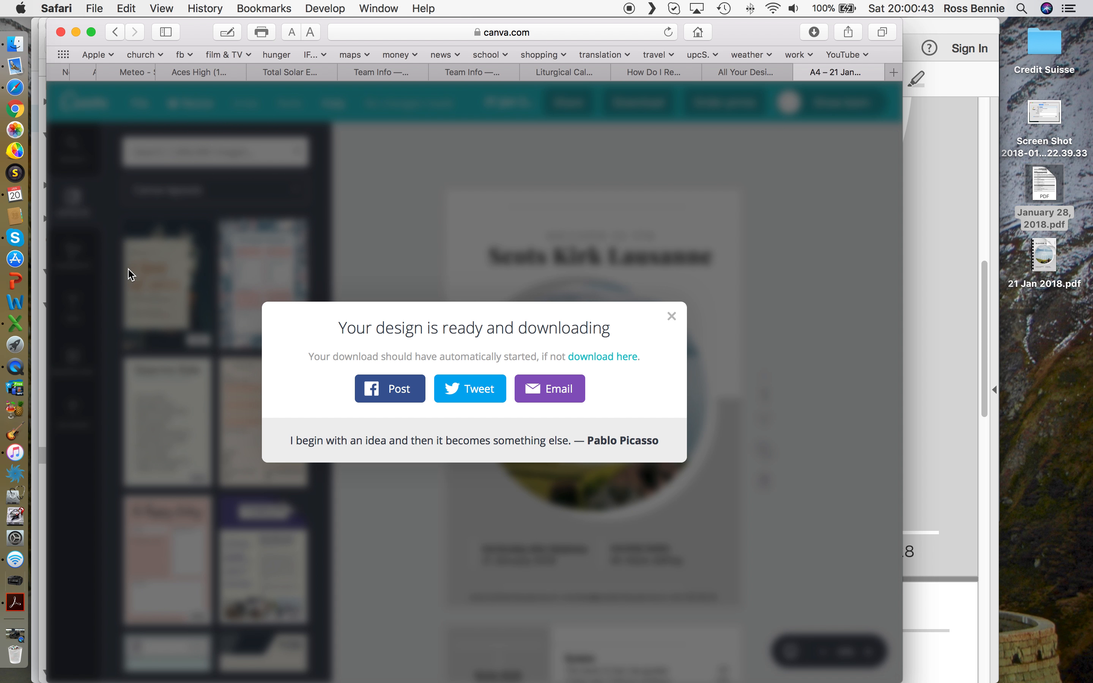
pyautogui.click(565, 73)
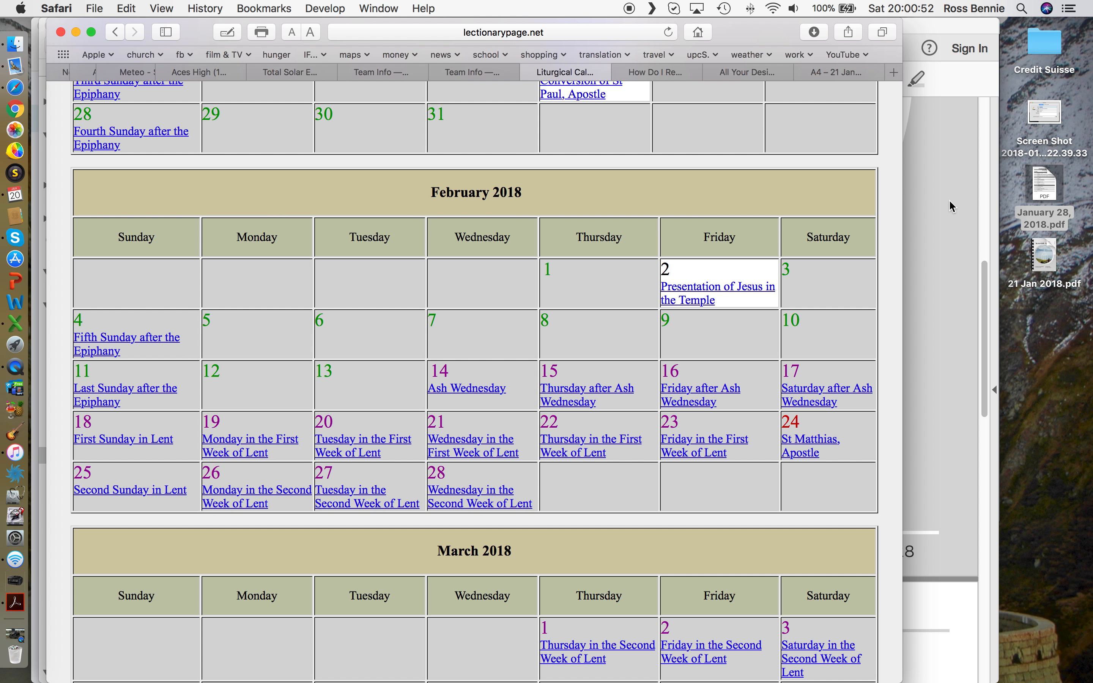
pyautogui.scroll(10, 646, 139)
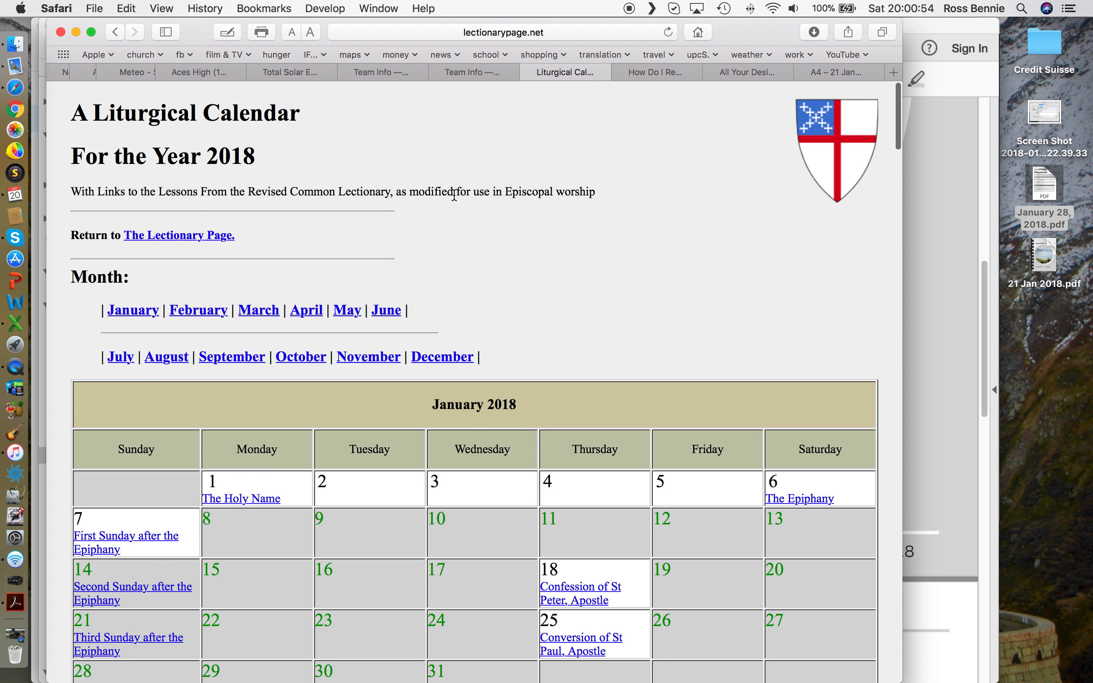
pyautogui.click(943, 266)
pyautogui.scroll(-10, 611, 454)
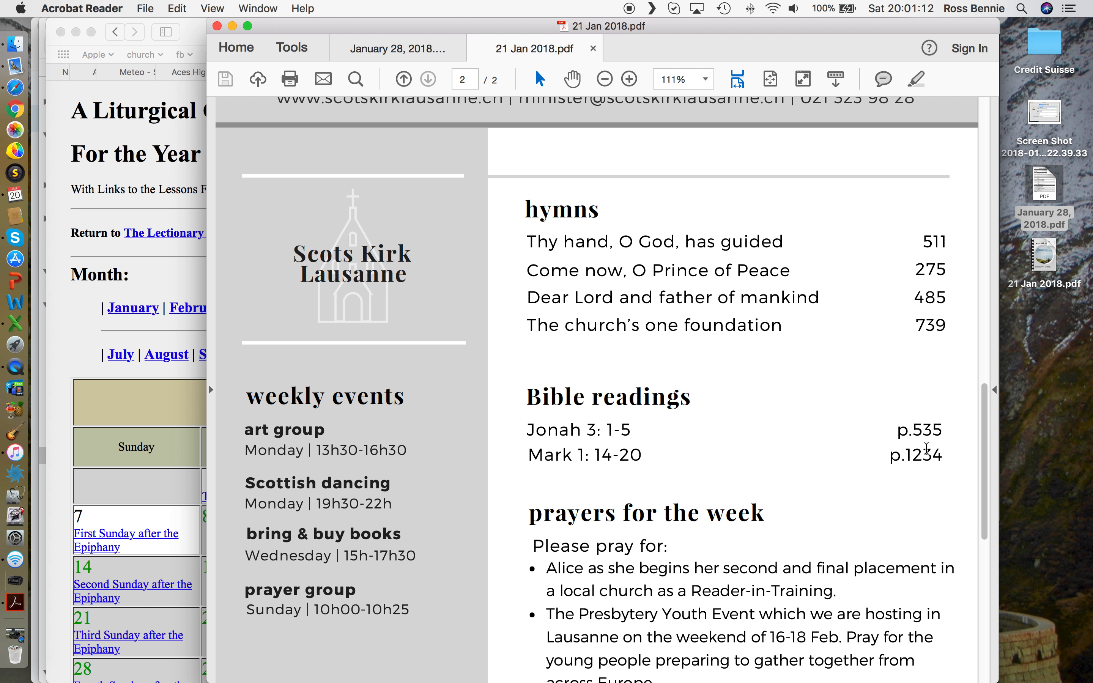
pyautogui.scroll(-10, 876, 449)
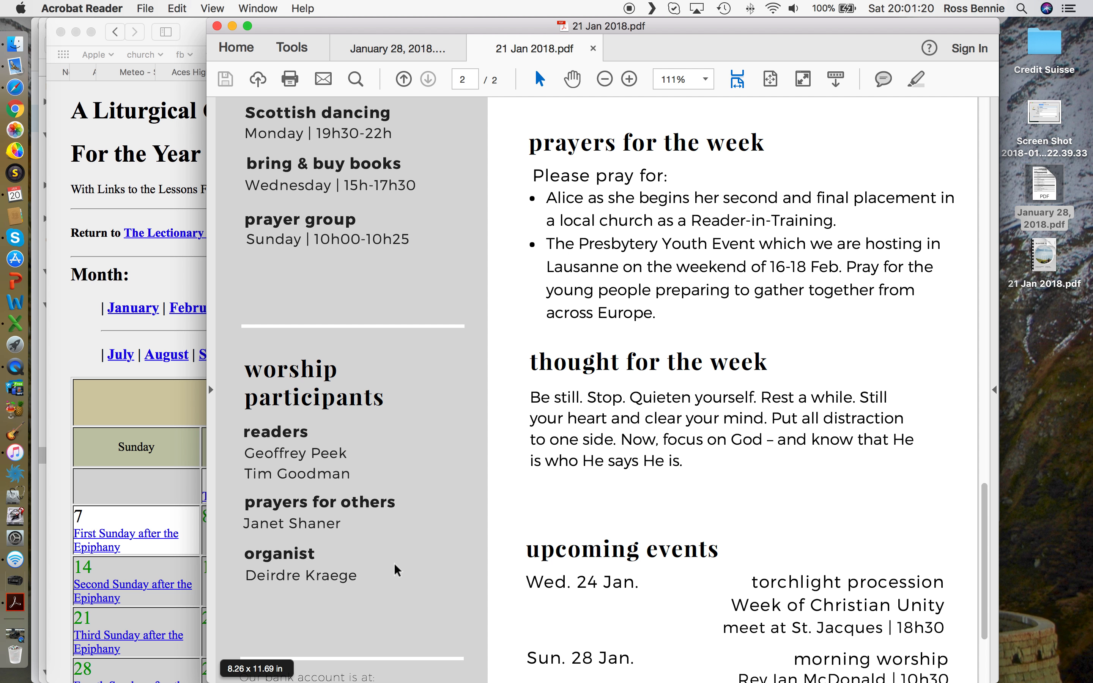
pyautogui.scroll(5, 664, 401)
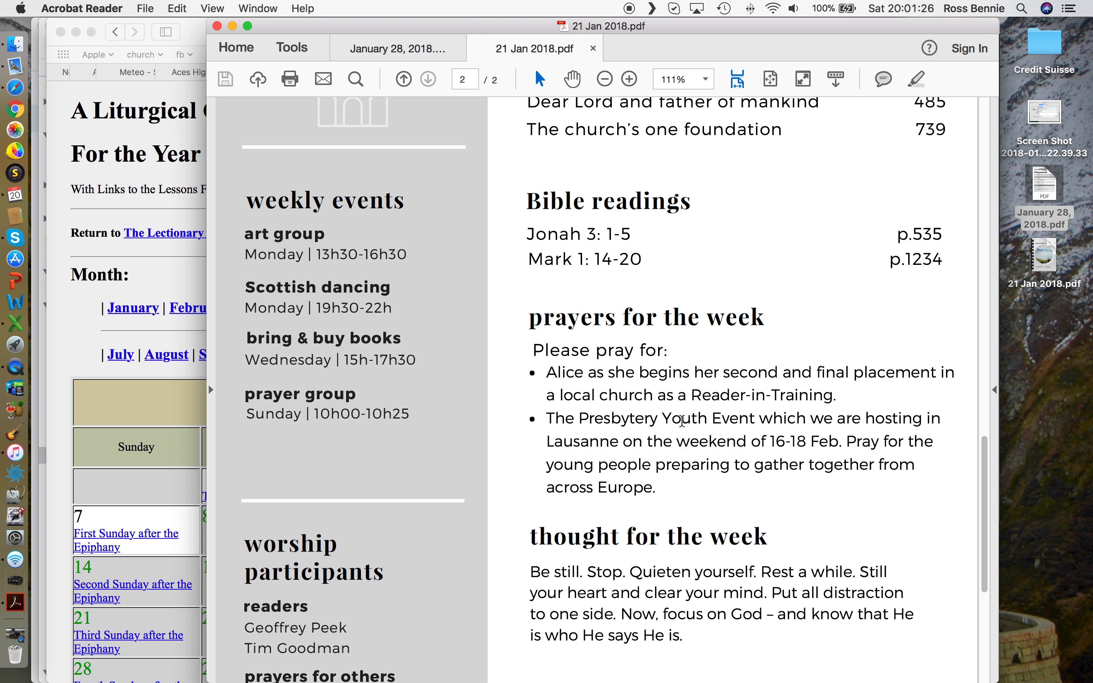
pyautogui.scroll(-4, 668, 456)
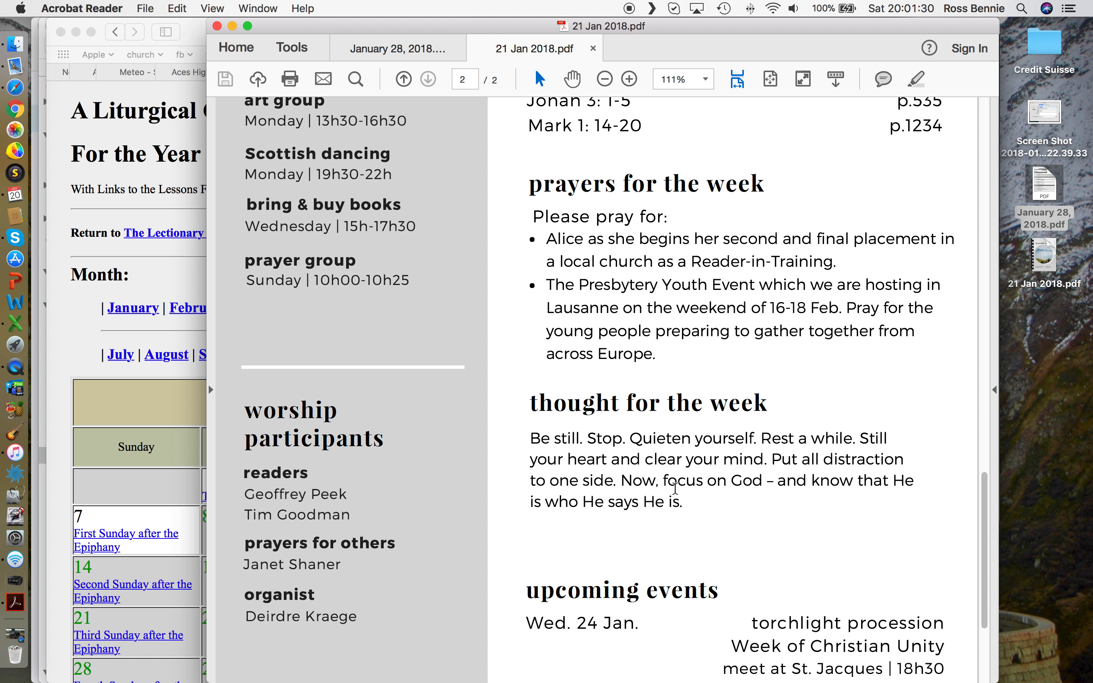
pyautogui.scroll(-6, 675, 486)
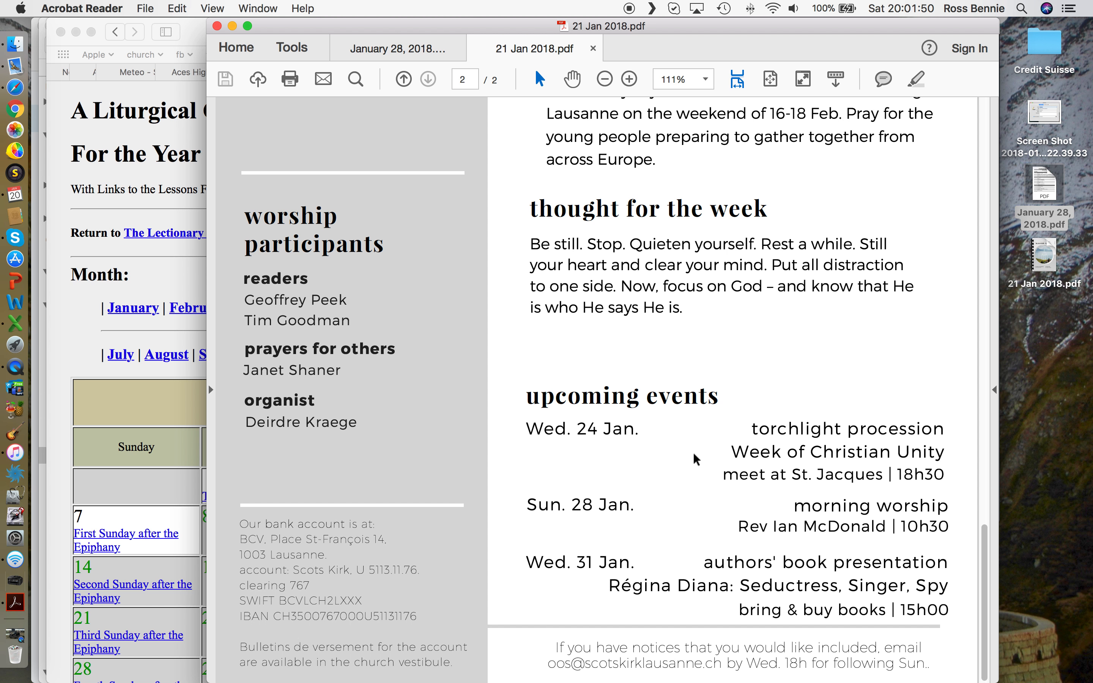
pyautogui.scroll(10, 697, 459)
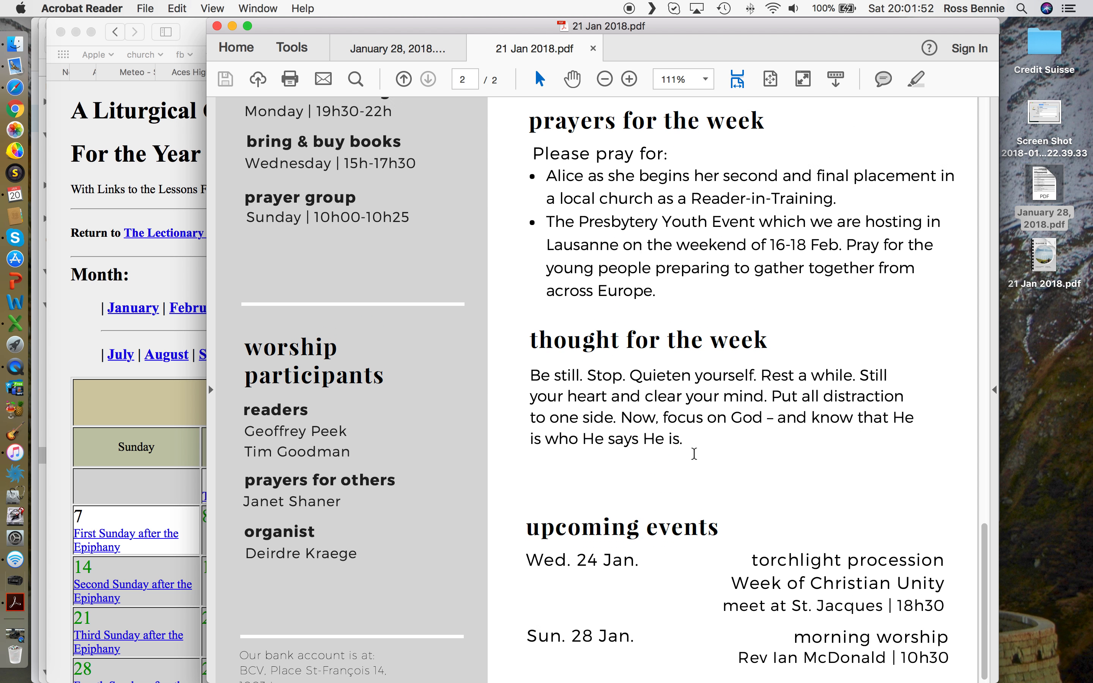
pyautogui.scroll(1, 694, 452)
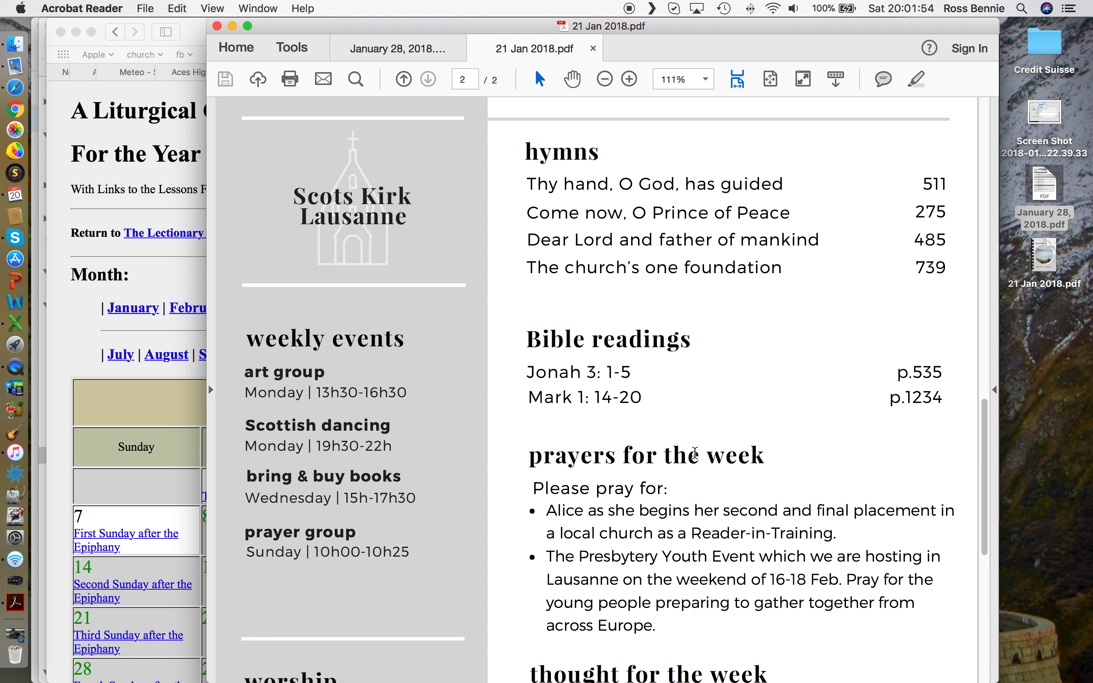
pyautogui.scroll(2, 695, 455)
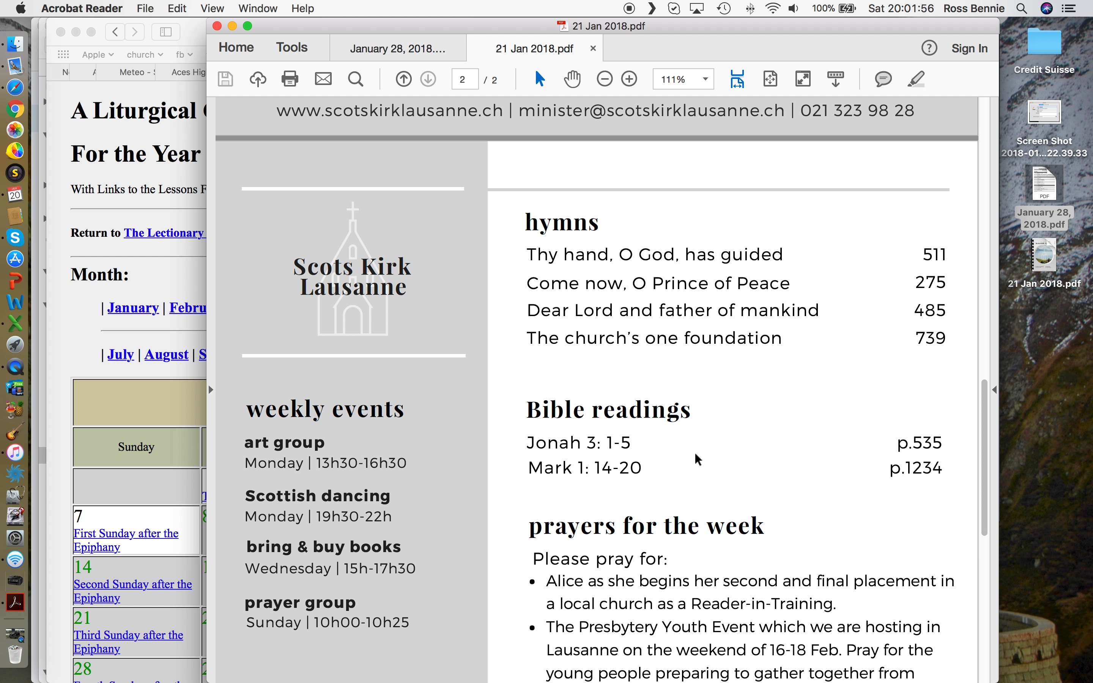
pyautogui.scroll(1, 698, 459)
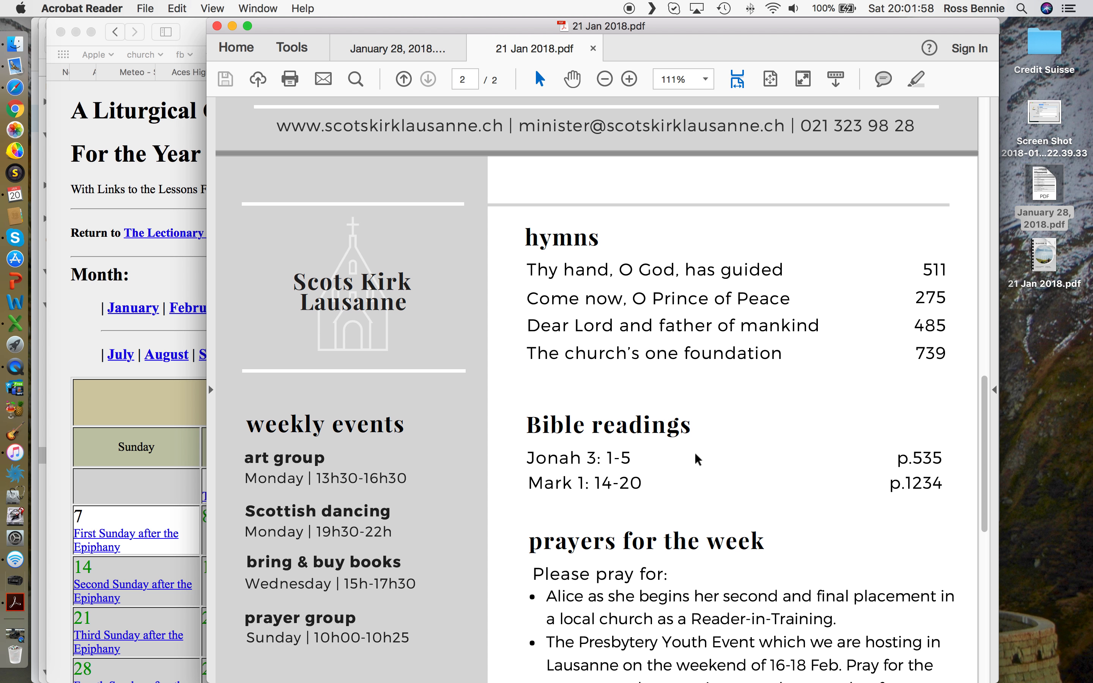
# Step: Open January 28, 2018.pdf and scroll through its hymns, readings and participants
pyautogui.click(407, 49)
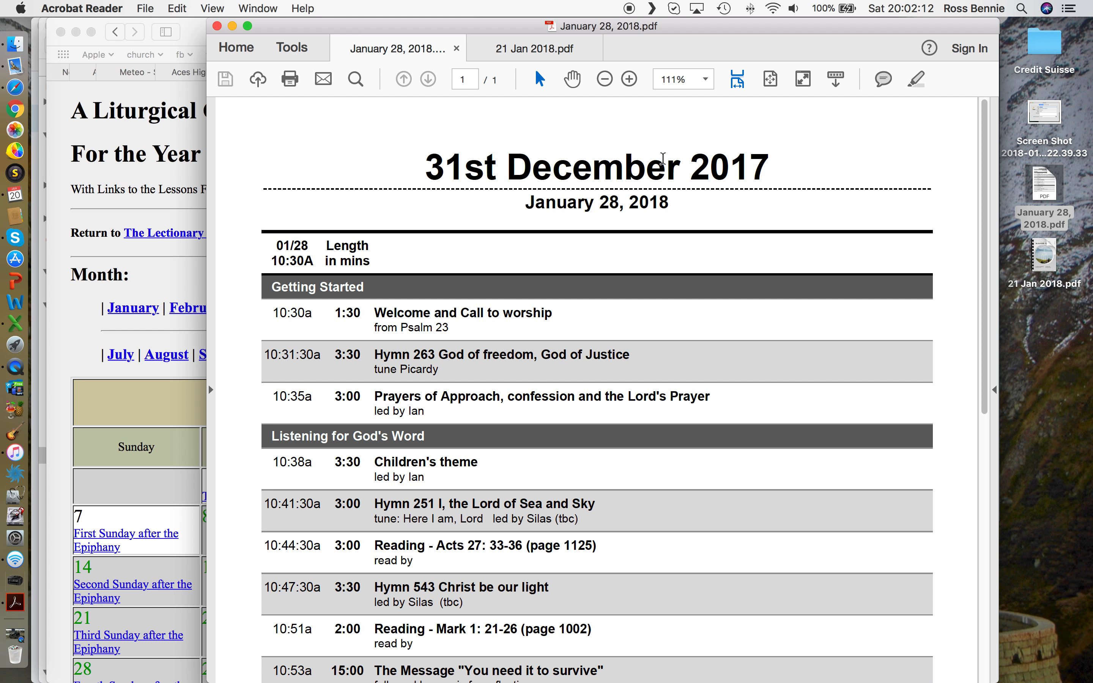
pyautogui.scroll(-3, 594, 254)
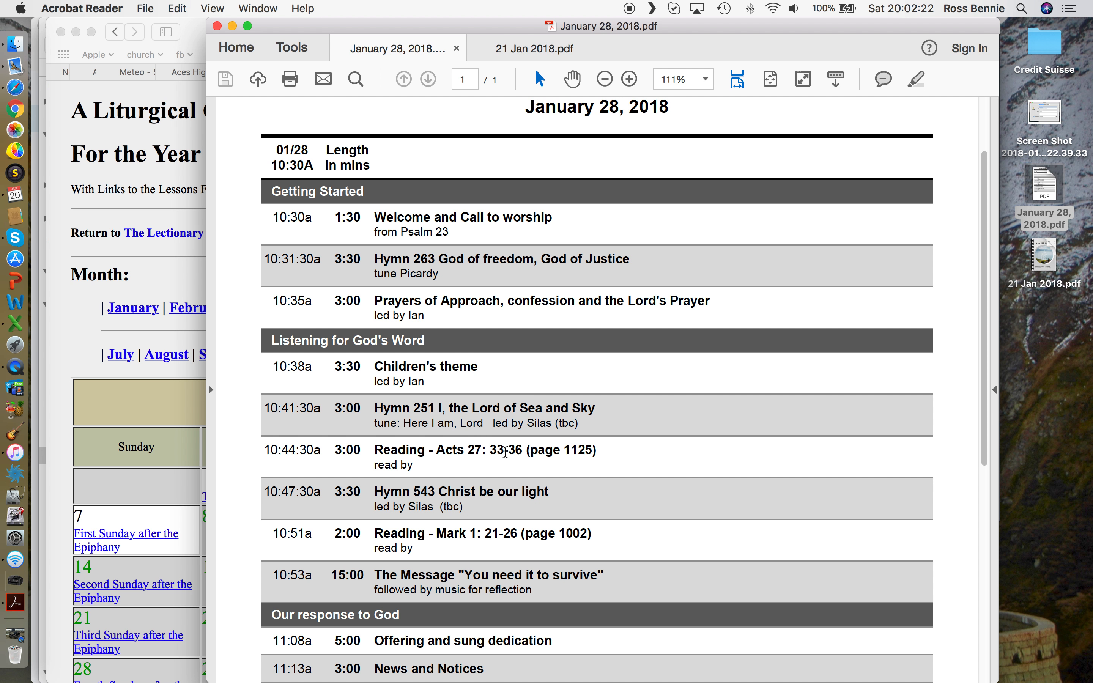
pyautogui.scroll(-5, 495, 467)
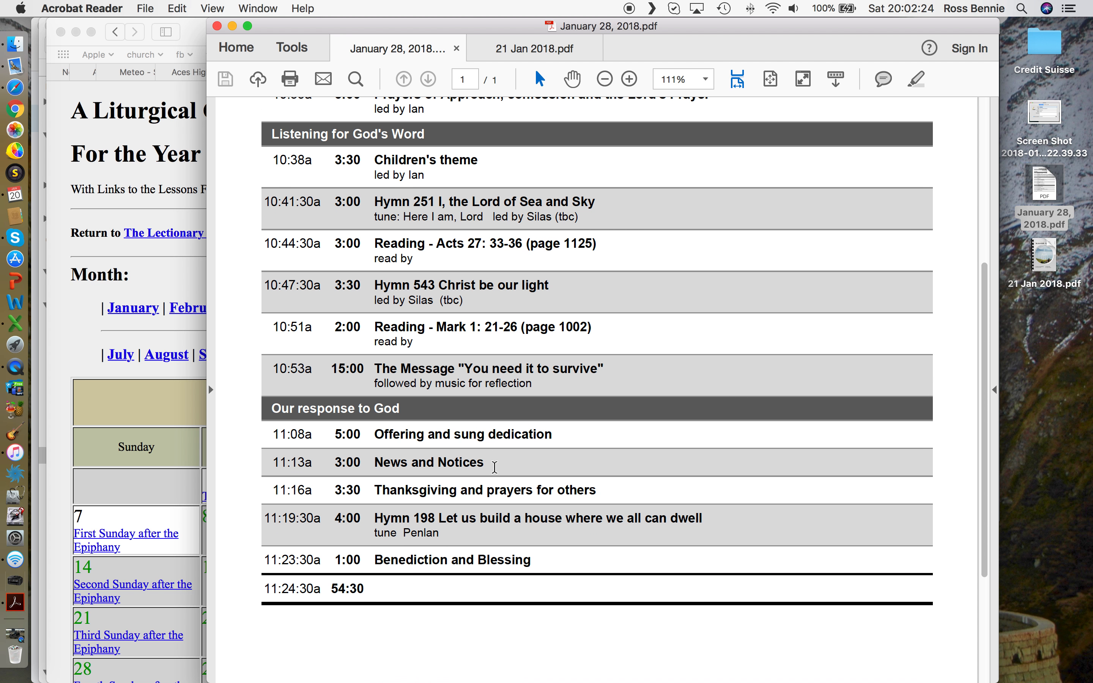
pyautogui.scroll(2, 494, 467)
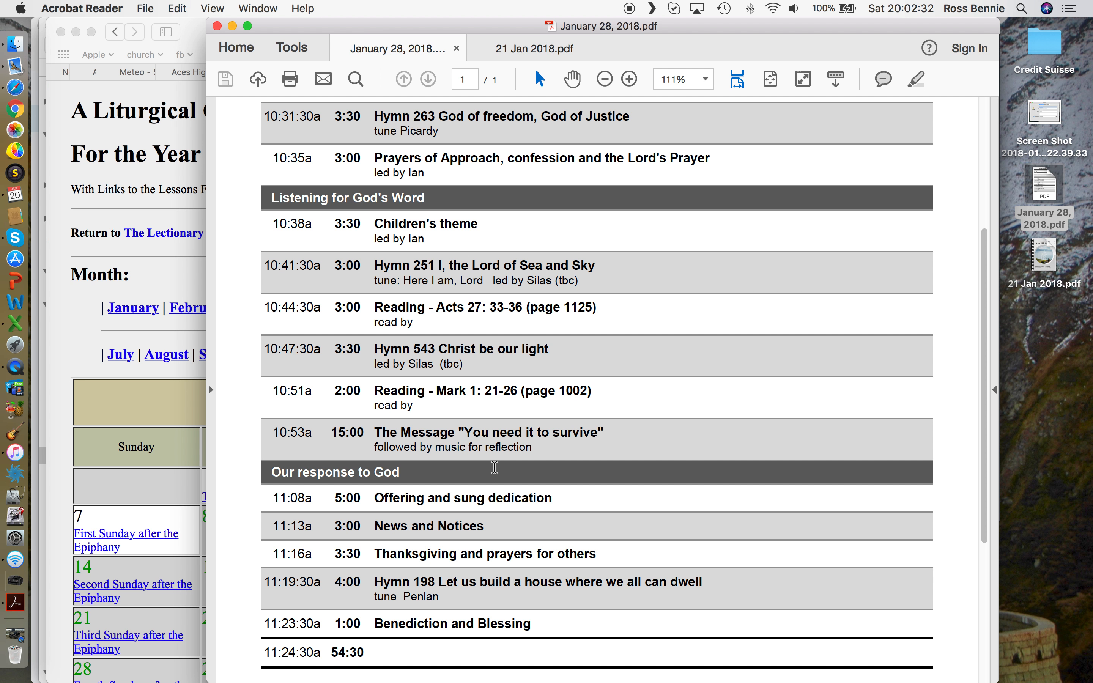
pyautogui.scroll(2, 494, 467)
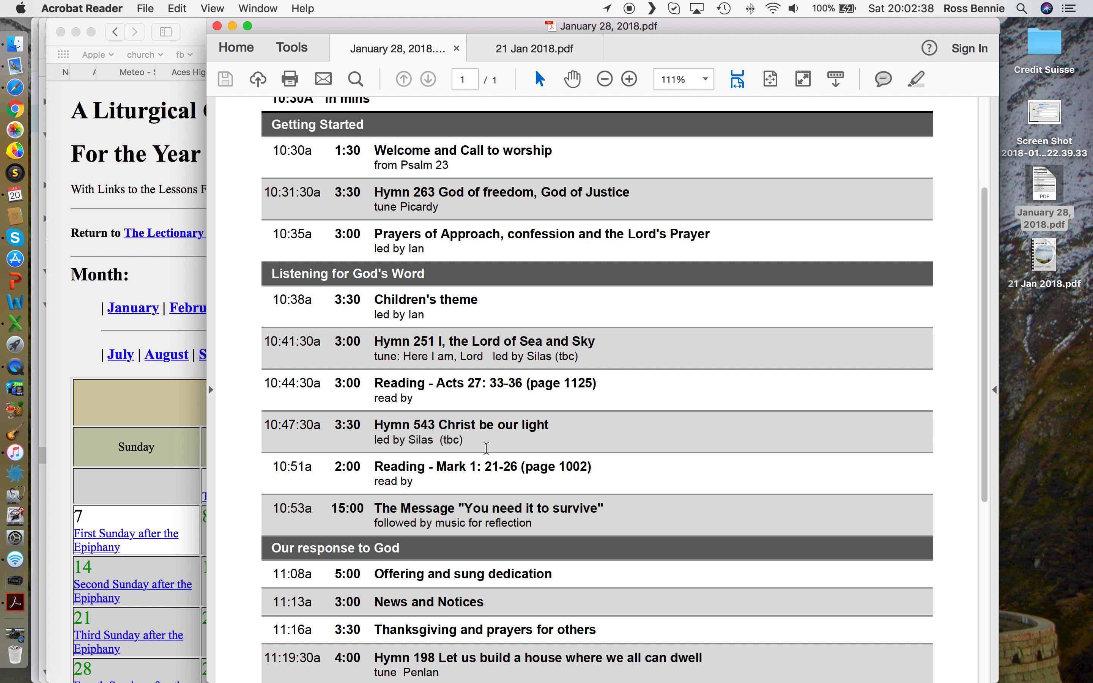
pyautogui.scroll(1, 637, 403)
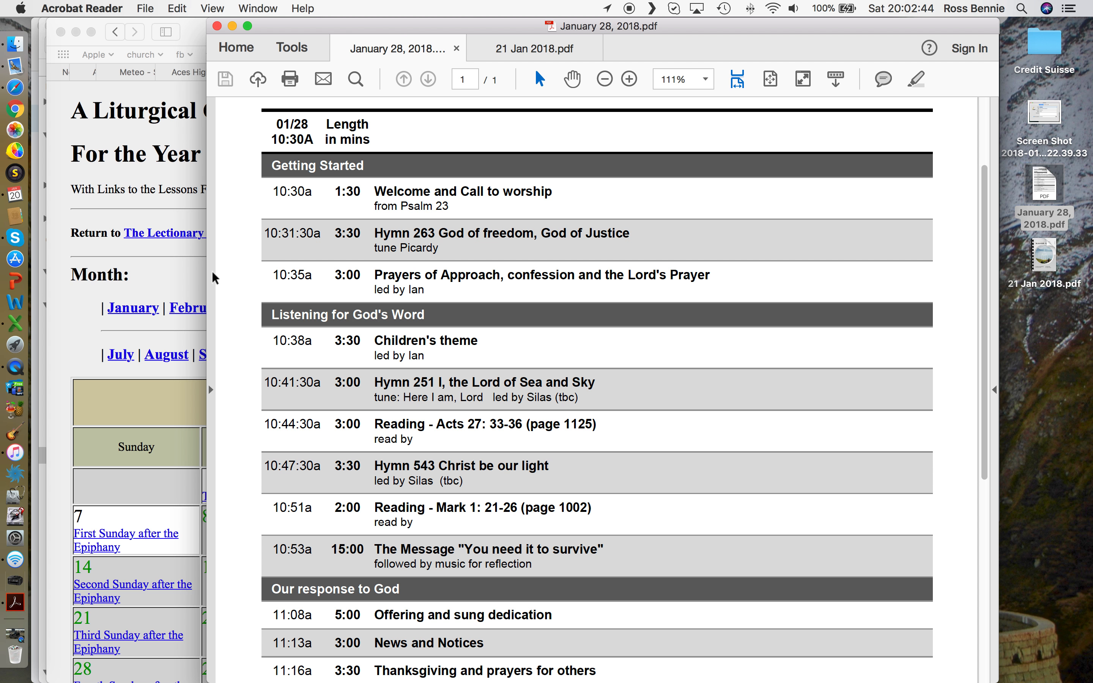
pyautogui.click(190, 273)
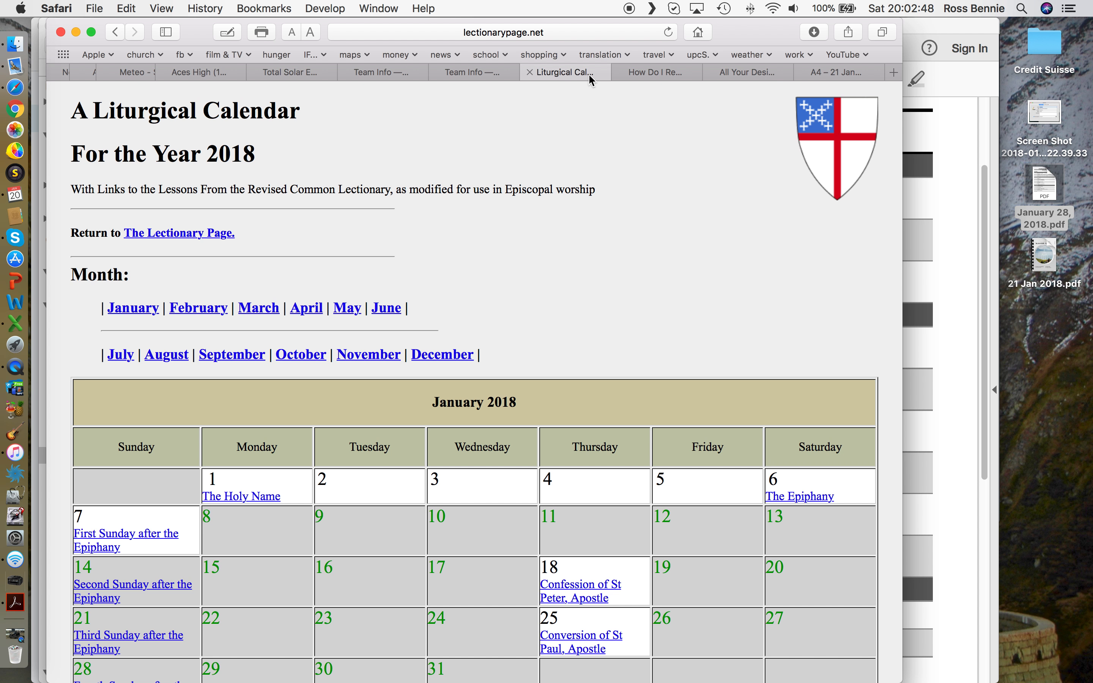
# Step: Switch Safari to the Canva All Your Designs tab
pyautogui.click(750, 73)
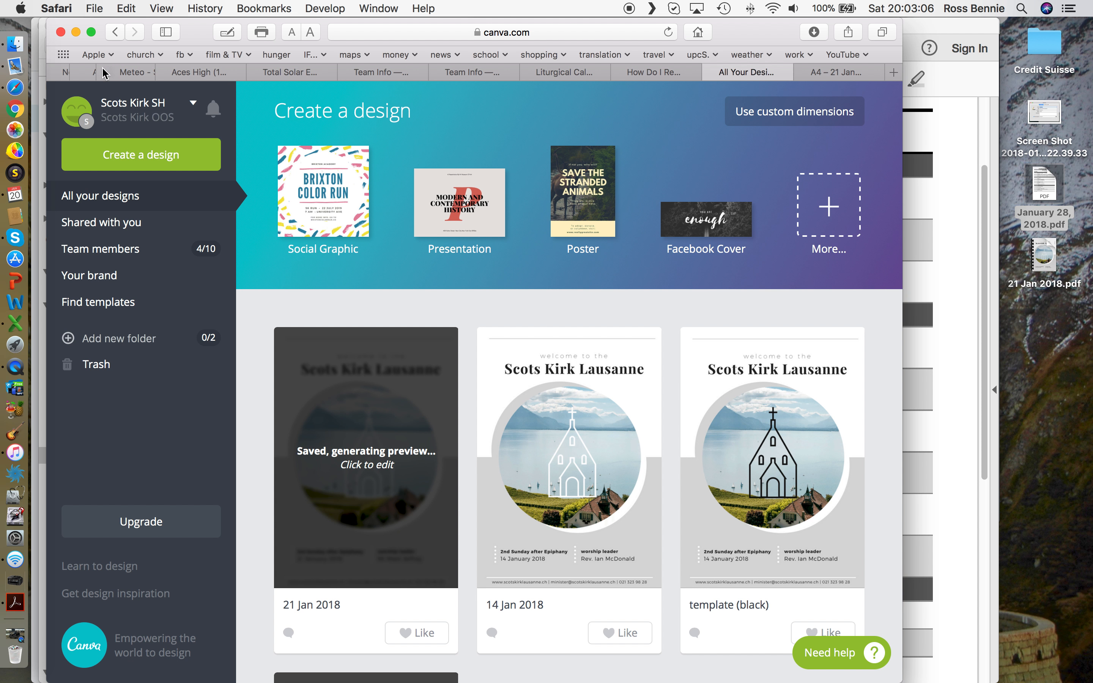
# Step: Reload the All your designs list from the church bookmarks folder and browse the designs
pyautogui.click(156, 56)
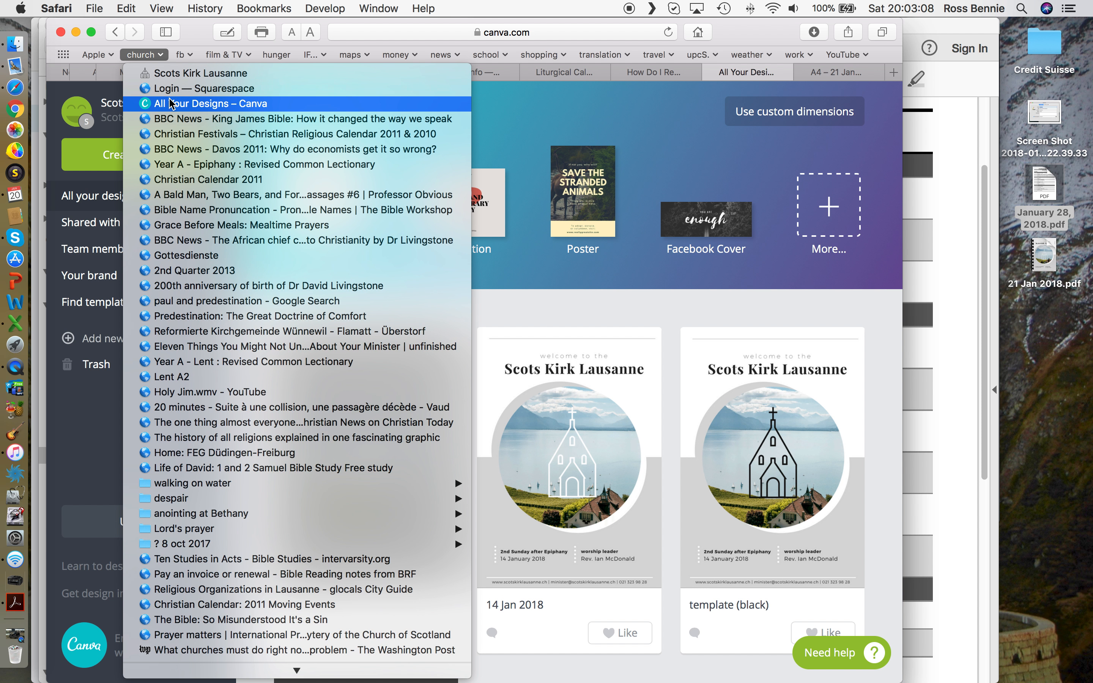
pyautogui.click(172, 105)
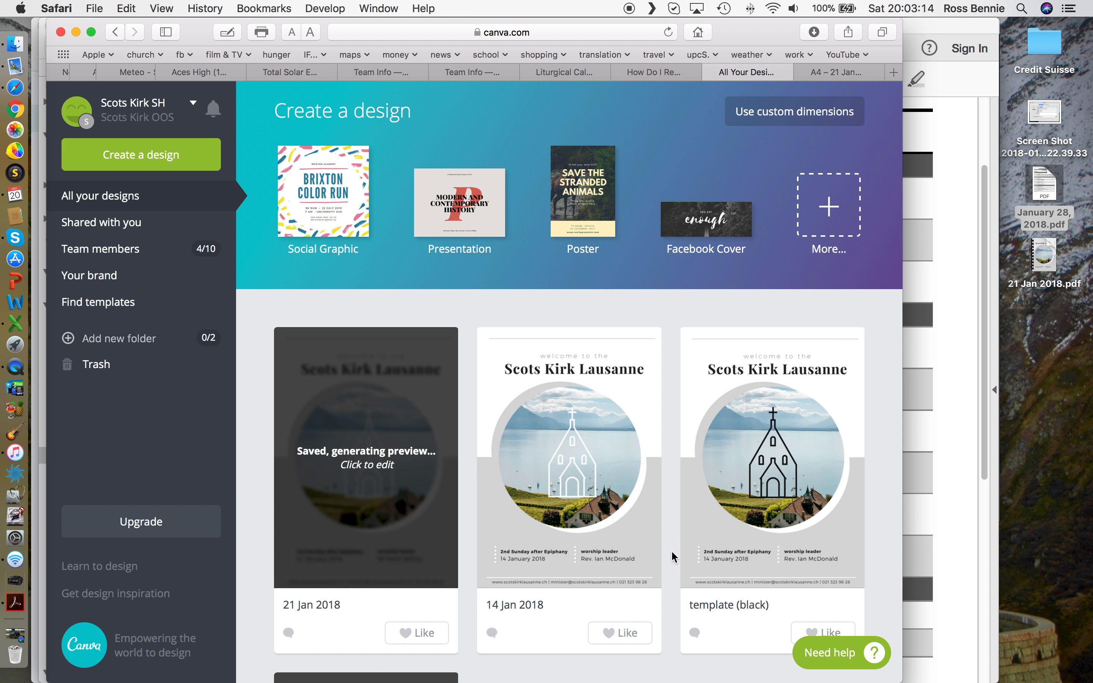
pyautogui.scroll(-5, 671, 552)
pyautogui.scroll(-4, 495, 619)
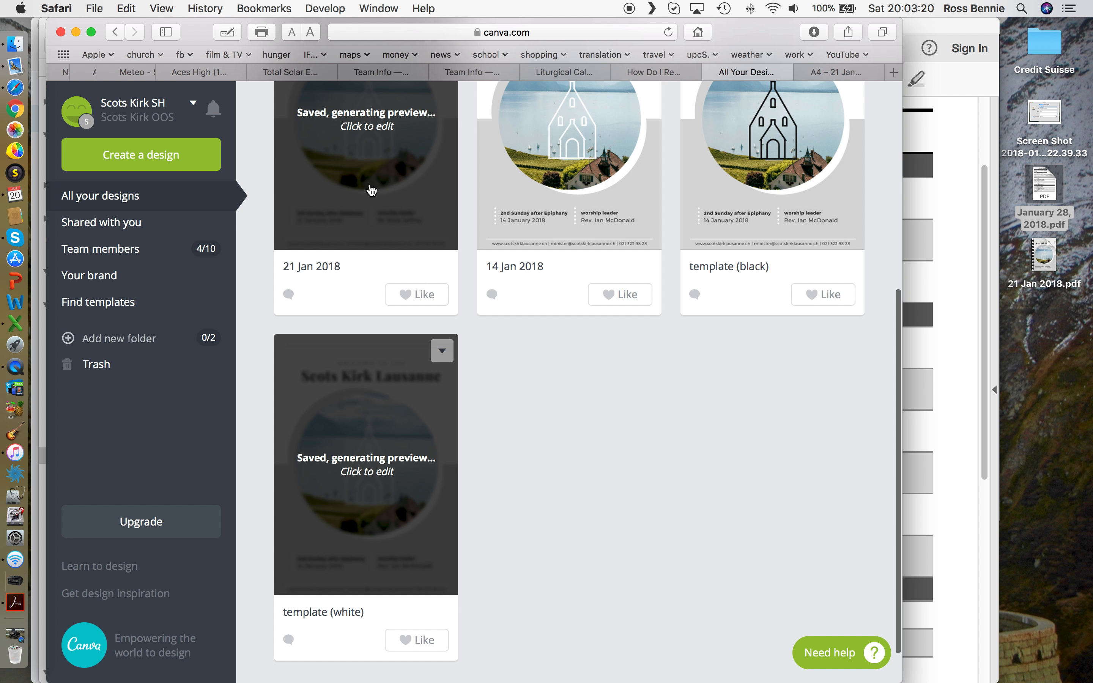
pyautogui.scroll(1, 387, 181)
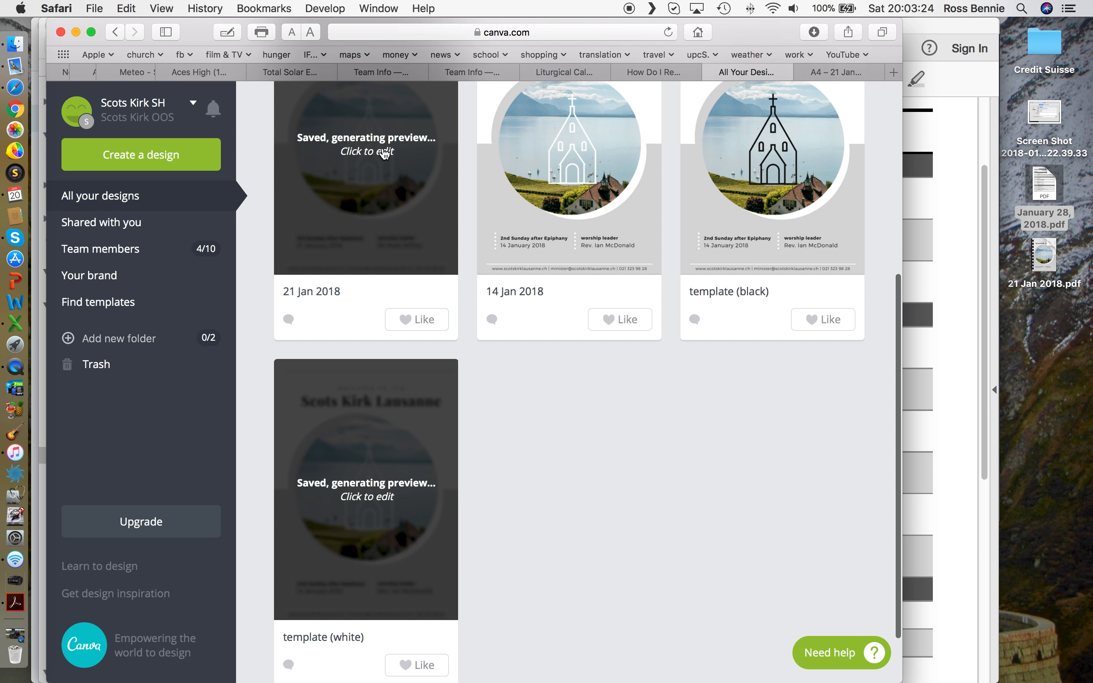
pyautogui.scroll(-2, 381, 199)
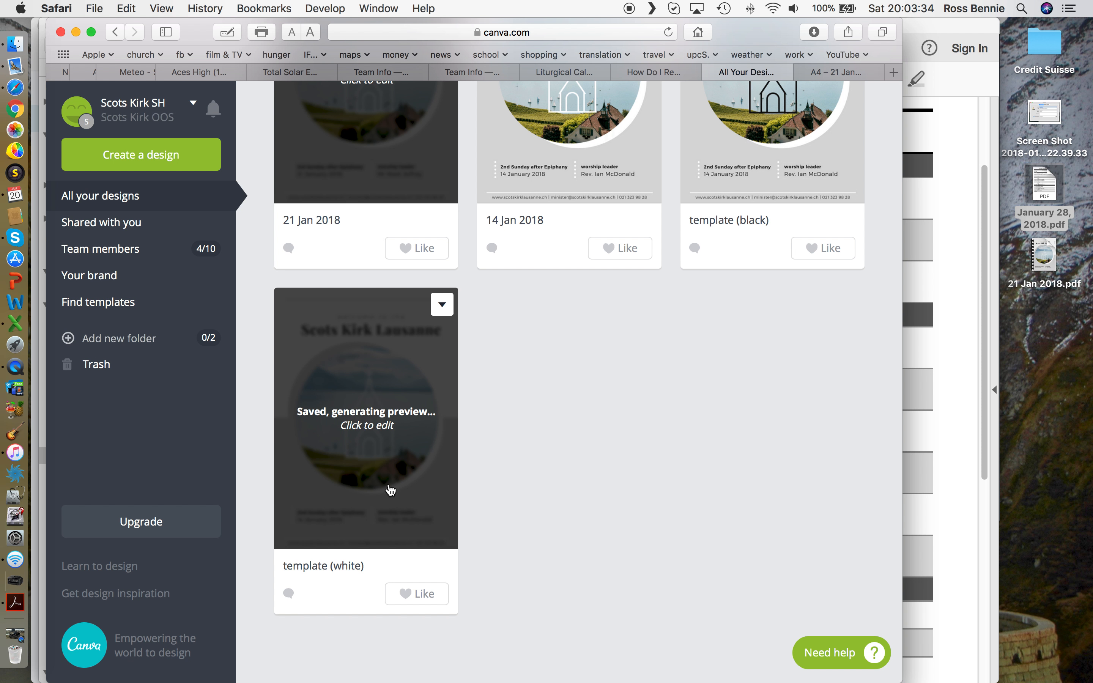
pyautogui.scroll(5, 391, 490)
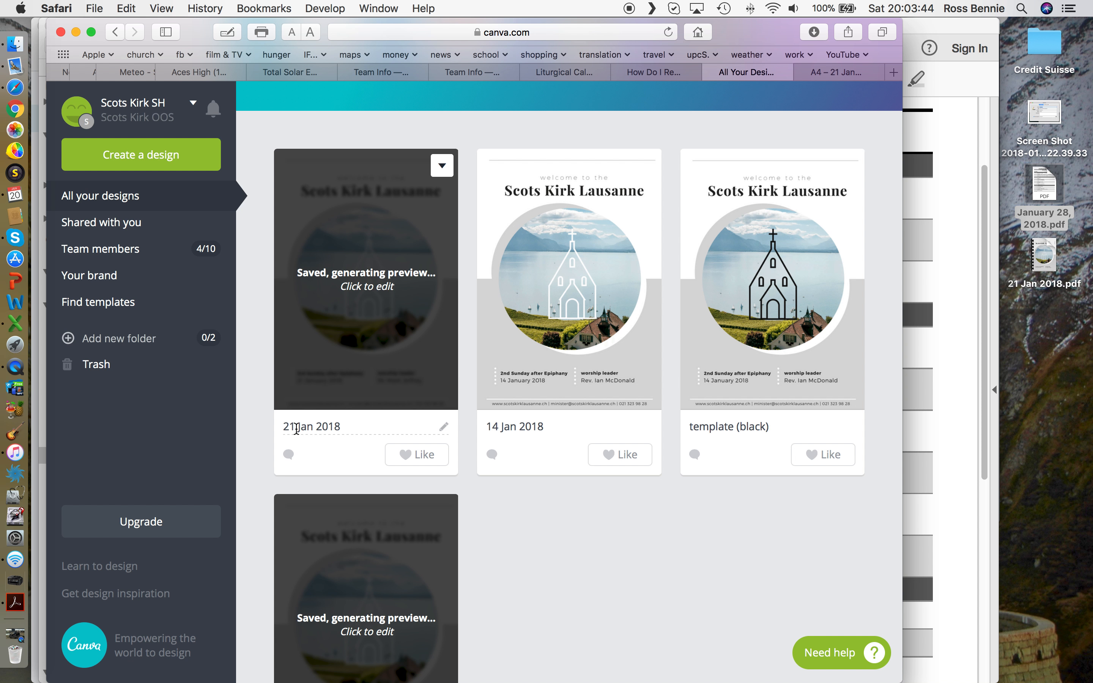
# Step: Open the 21 Jan 2018 design, go back to the list, and bring up its options menu
pyautogui.doubleClick(285, 427)
pyautogui.click(435, 406)
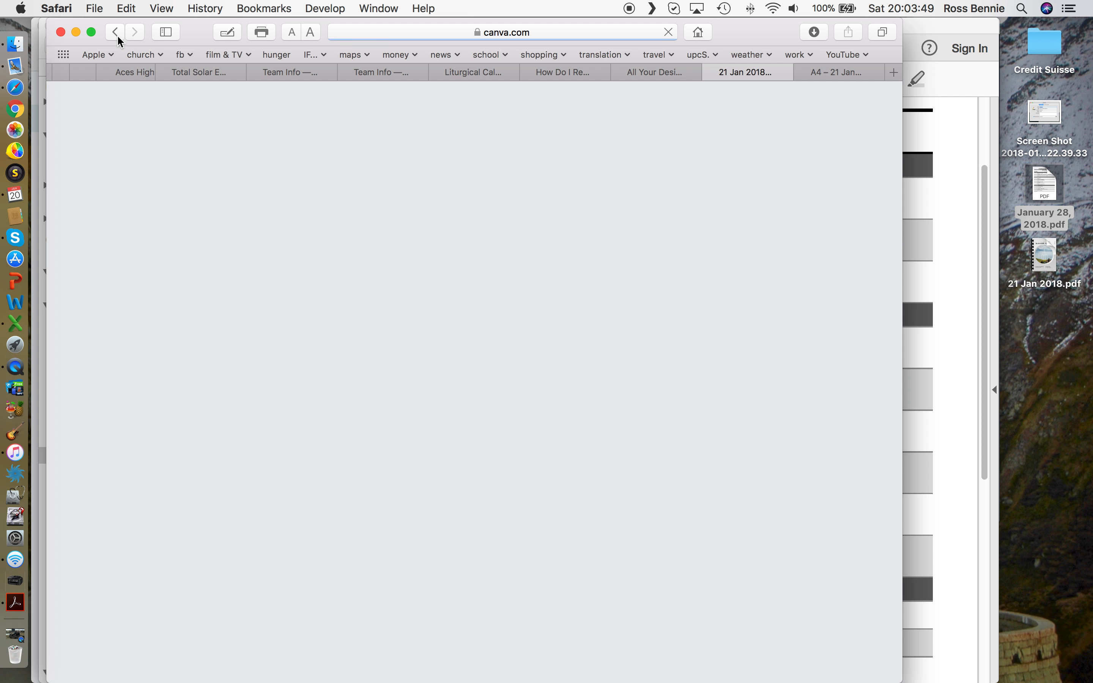
pyautogui.click(117, 31)
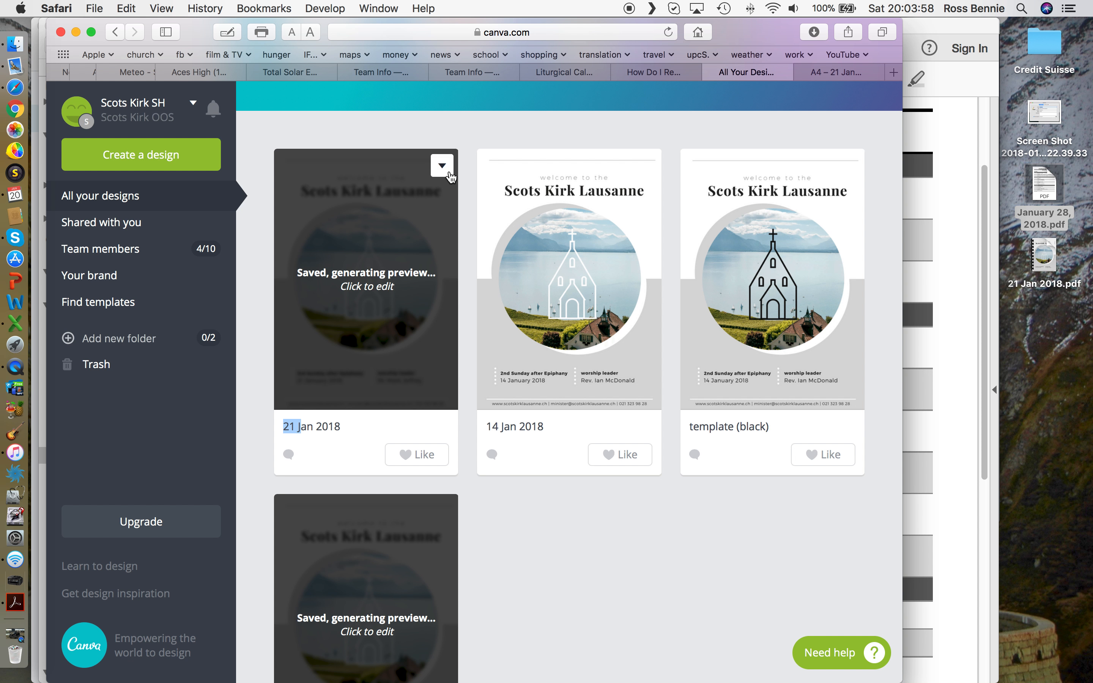
pyautogui.click(442, 167)
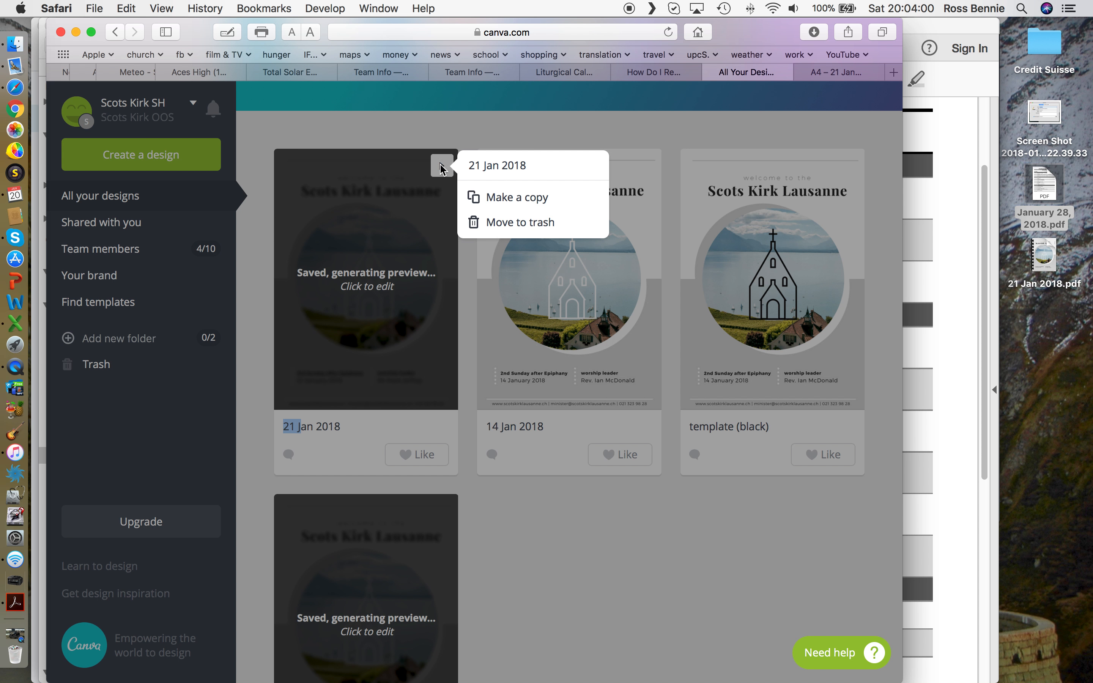
# Step: Make a copy of 21 Jan 2018, retitle it '28 Jan 2018' without the 'Copy of' prefix, and open it
pyautogui.click(504, 197)
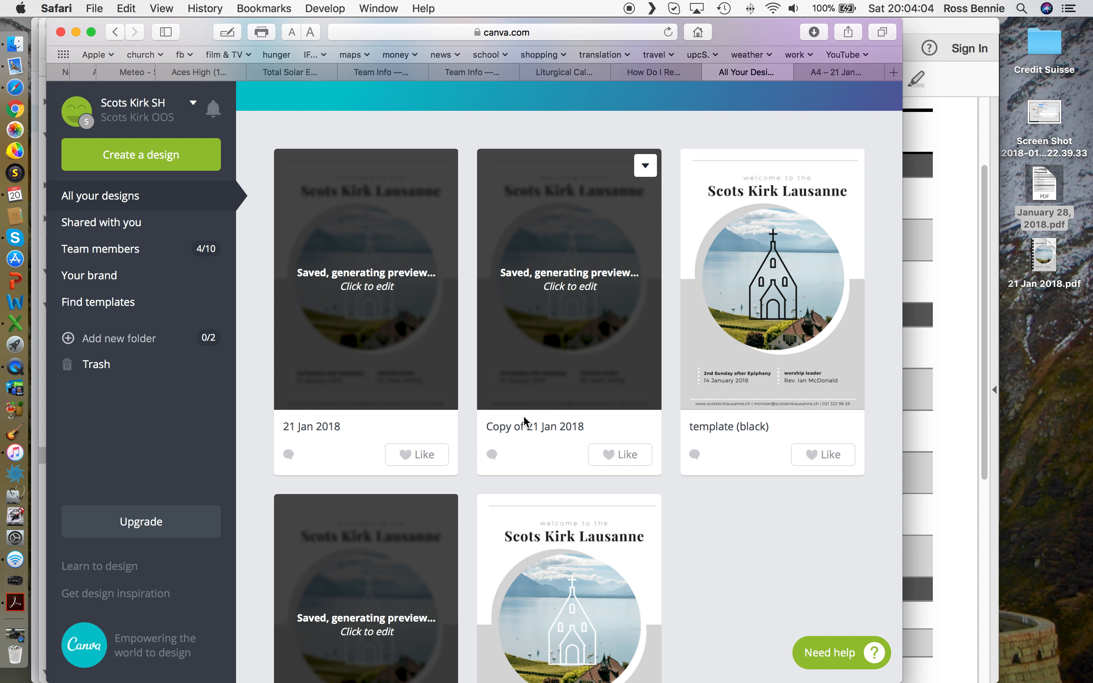
pyautogui.click(541, 430)
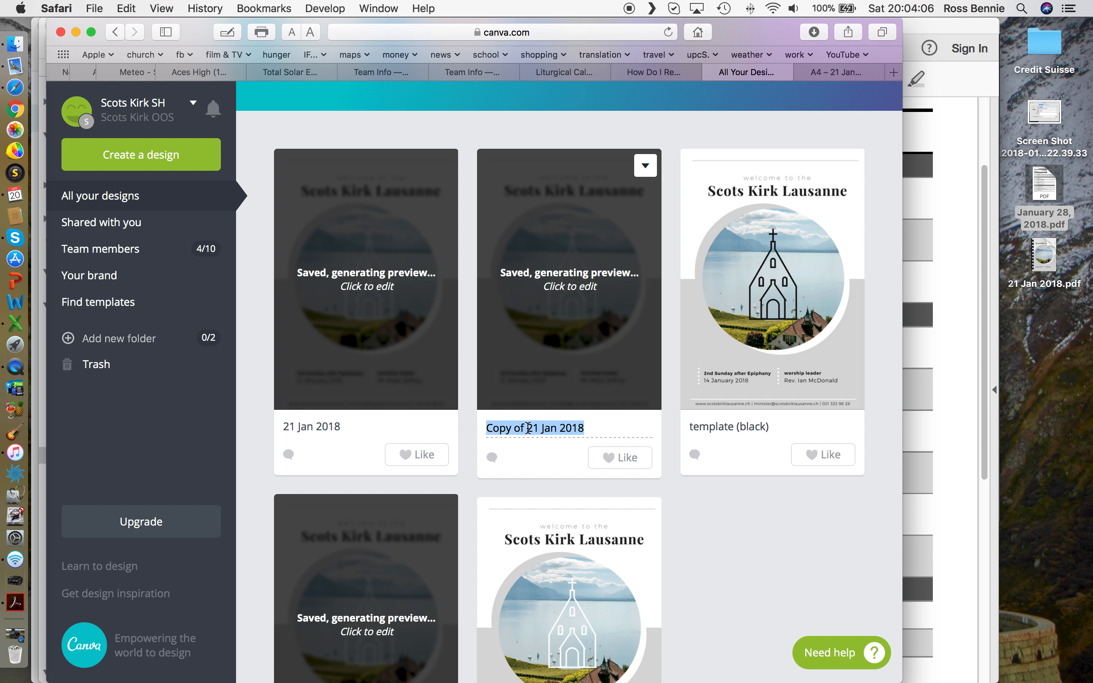
pyautogui.click(527, 428)
pyautogui.doubleClick(545, 428)
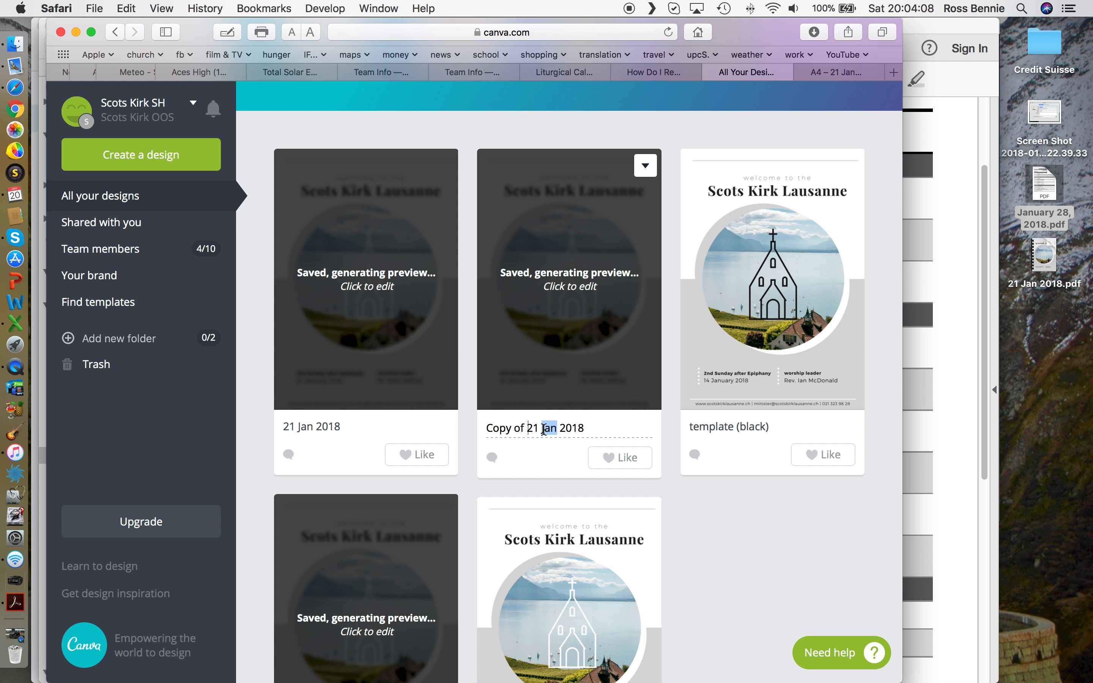
pyautogui.click(529, 427)
pyautogui.press('BackSpace')
pyautogui.press('BackSpace')
pyautogui.press('BackSpace')
pyautogui.press('BackSpace')
pyautogui.press('BackSpace')
pyautogui.press('BackSpace')
pyautogui.press('BackSpace')
pyautogui.press('BackSpace')
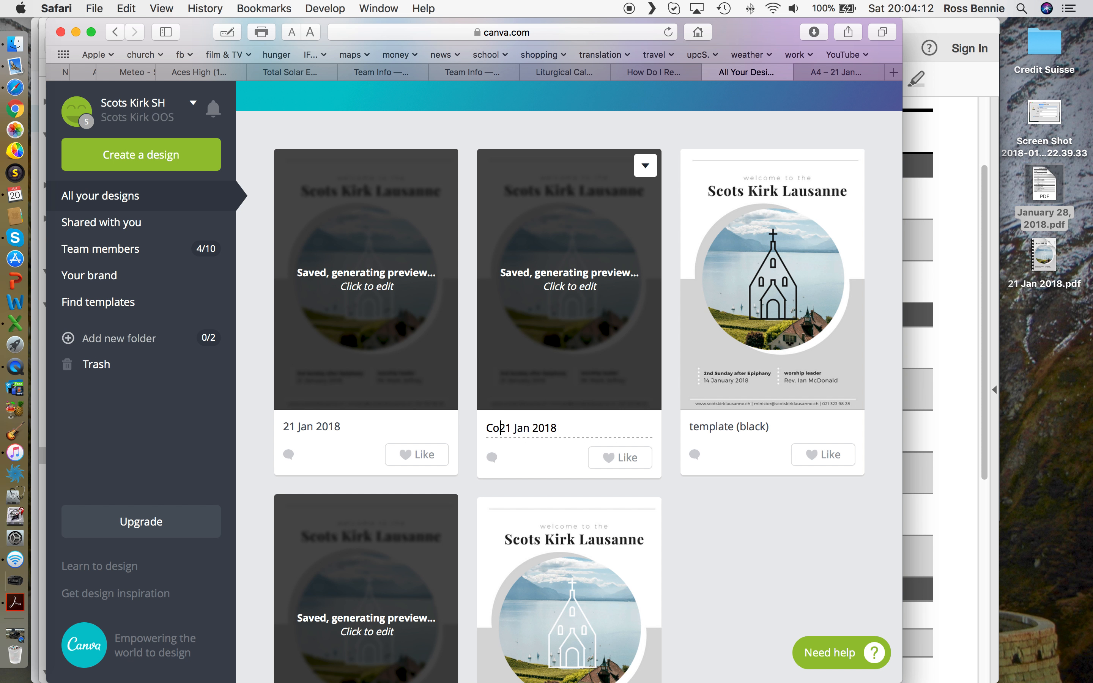
pyautogui.press('Delete')
pyautogui.press('Delete')
pyautogui.write('28')
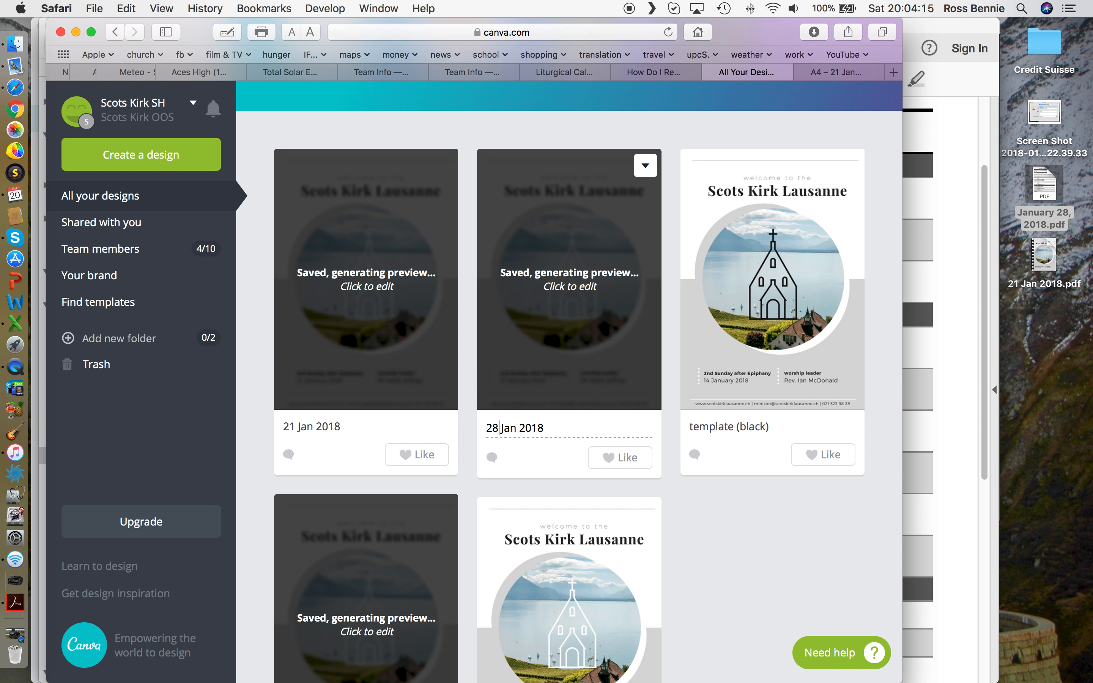
pyautogui.doubleClick(528, 427)
pyautogui.doubleClick(511, 430)
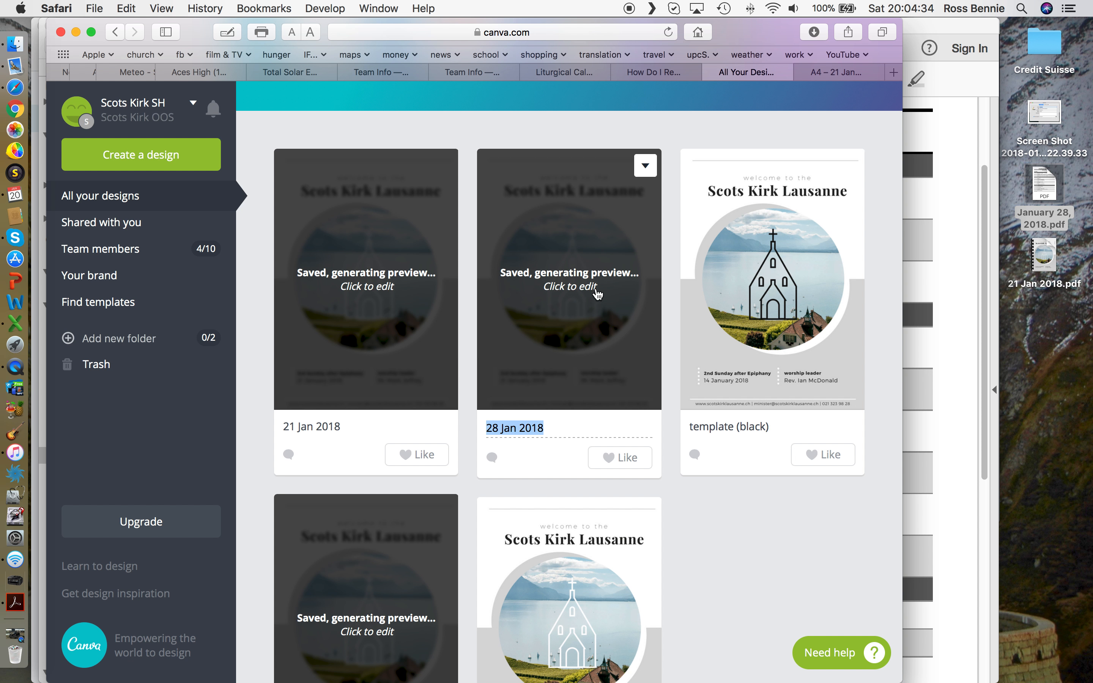
pyautogui.press('Return')
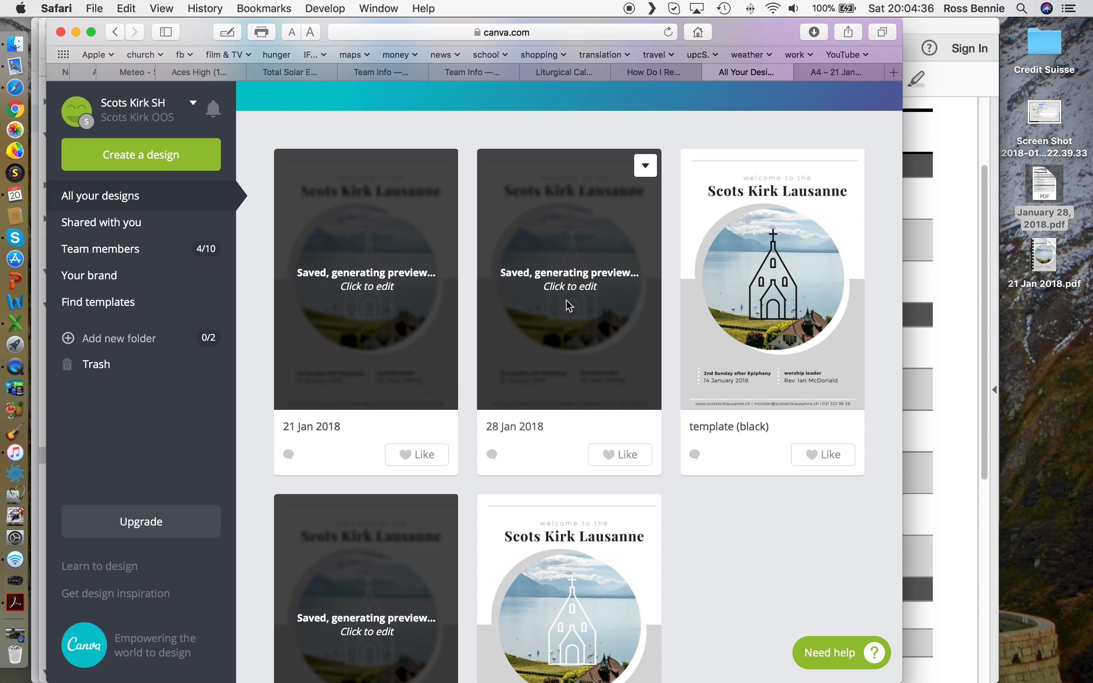
pyautogui.click(567, 303)
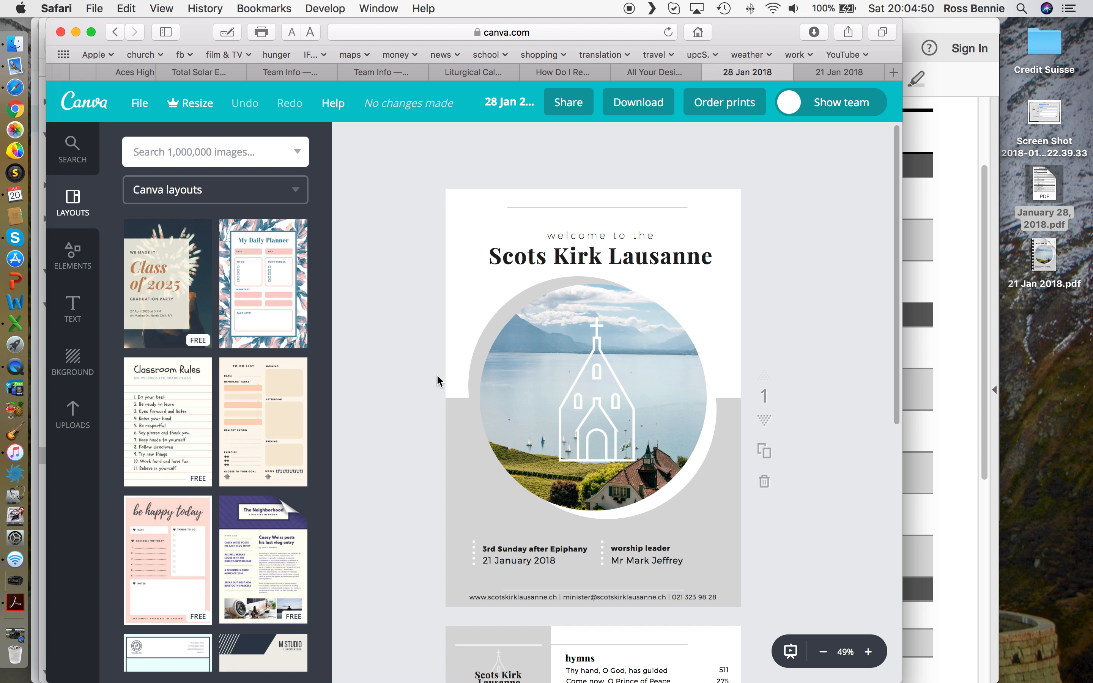
# Step: Zoom the bulletin cover in to 100% and scroll to the date and worship leader lines
pyautogui.scroll(-2, 434, 382)
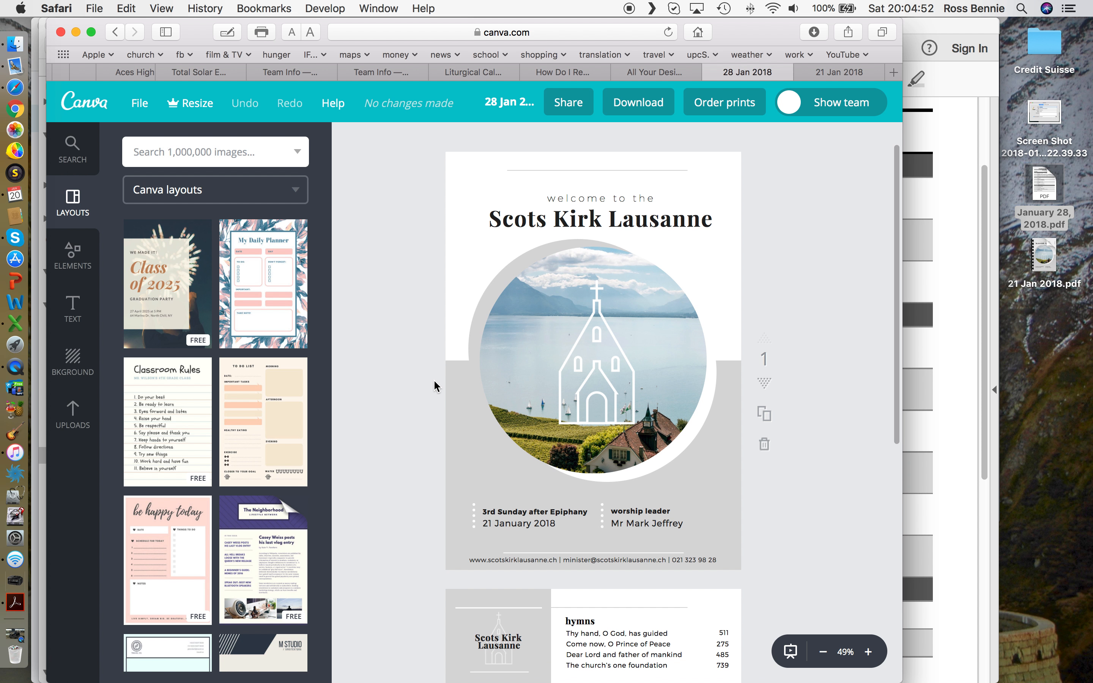
pyautogui.scroll(-1, 434, 381)
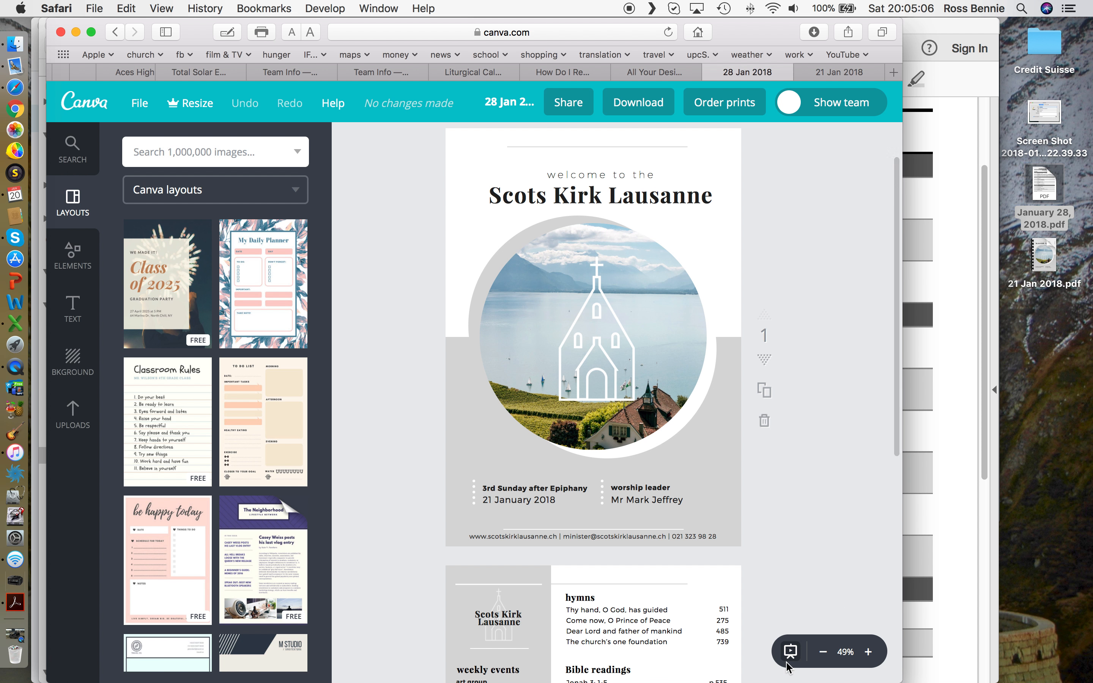
pyautogui.click(868, 653)
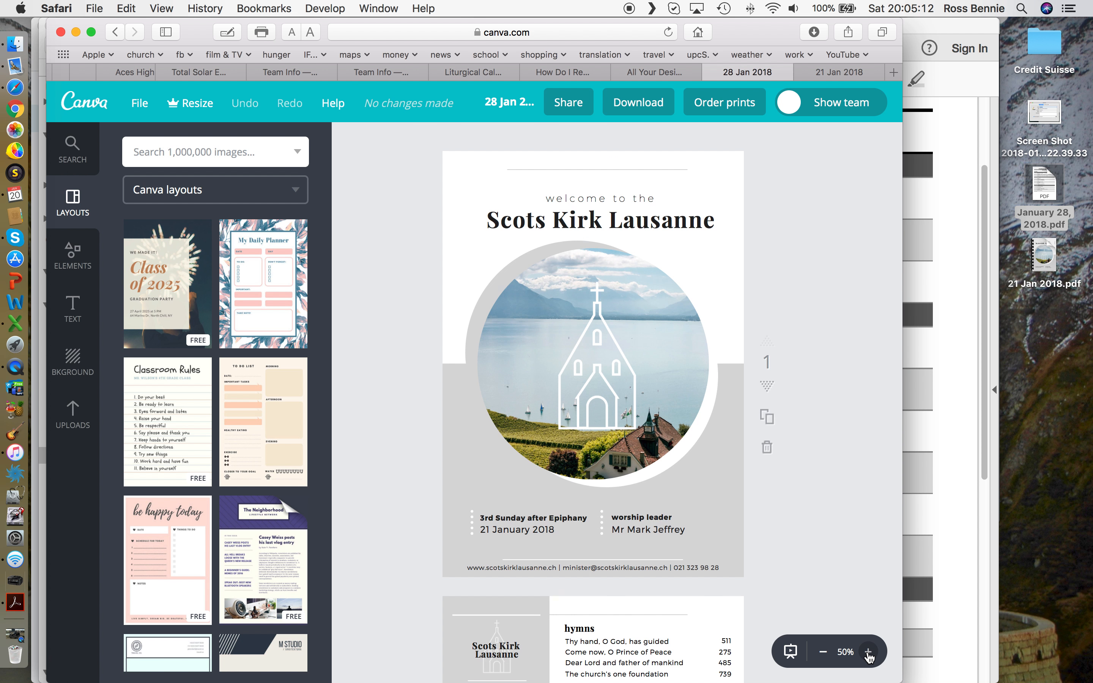
pyautogui.click(868, 653)
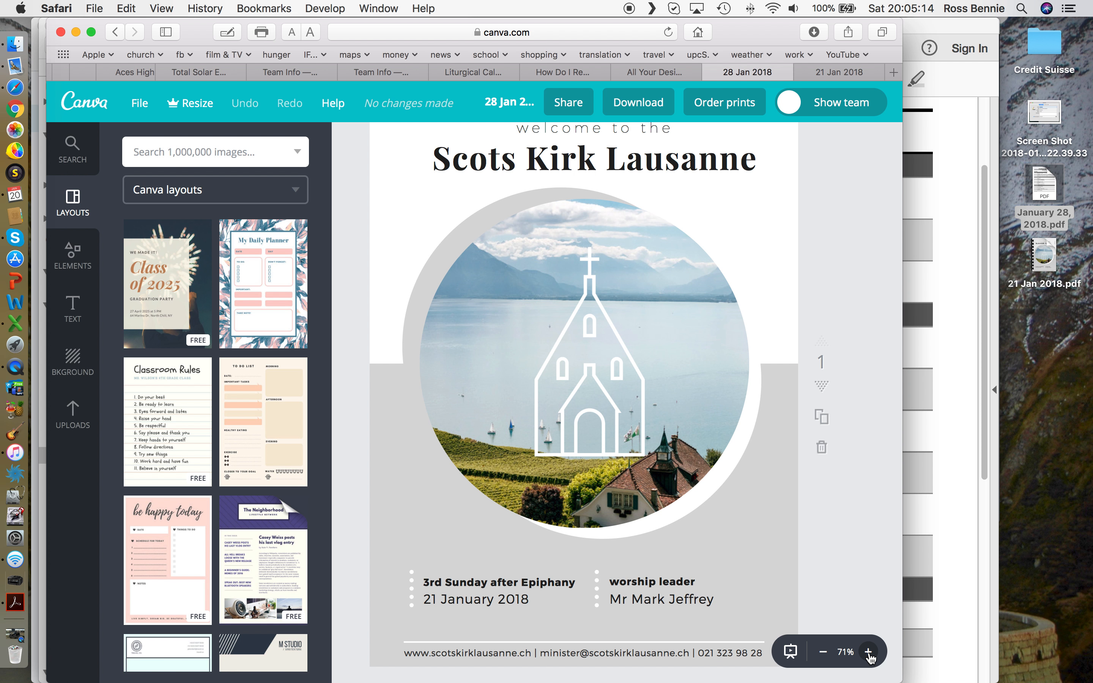
pyautogui.click(868, 653)
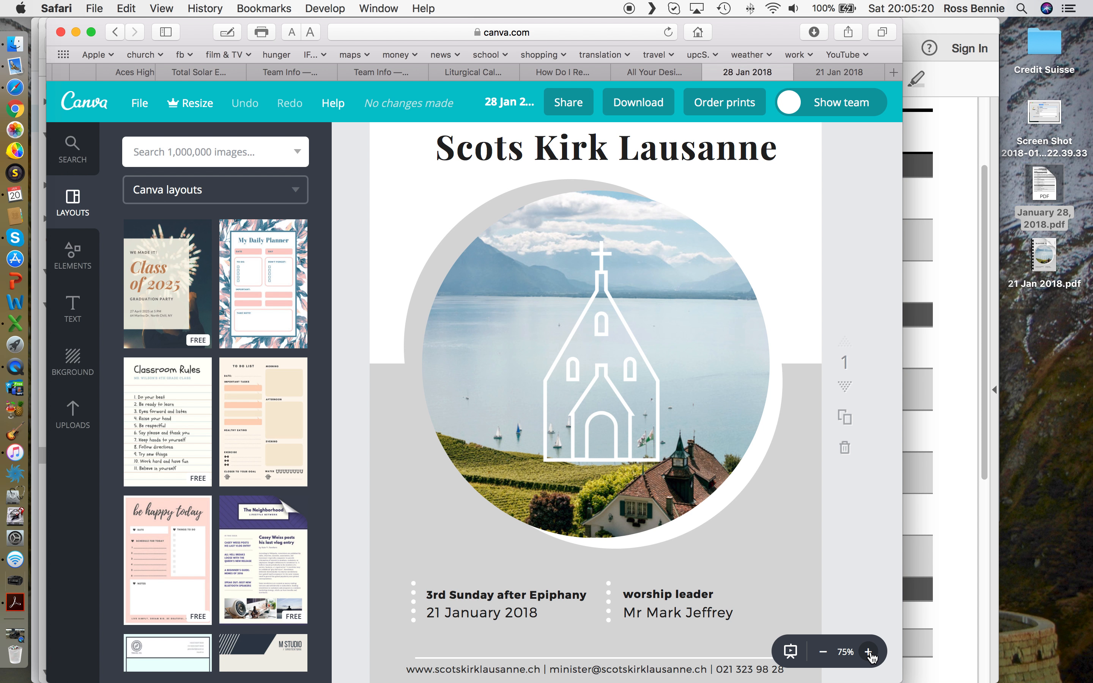
pyautogui.click(868, 653)
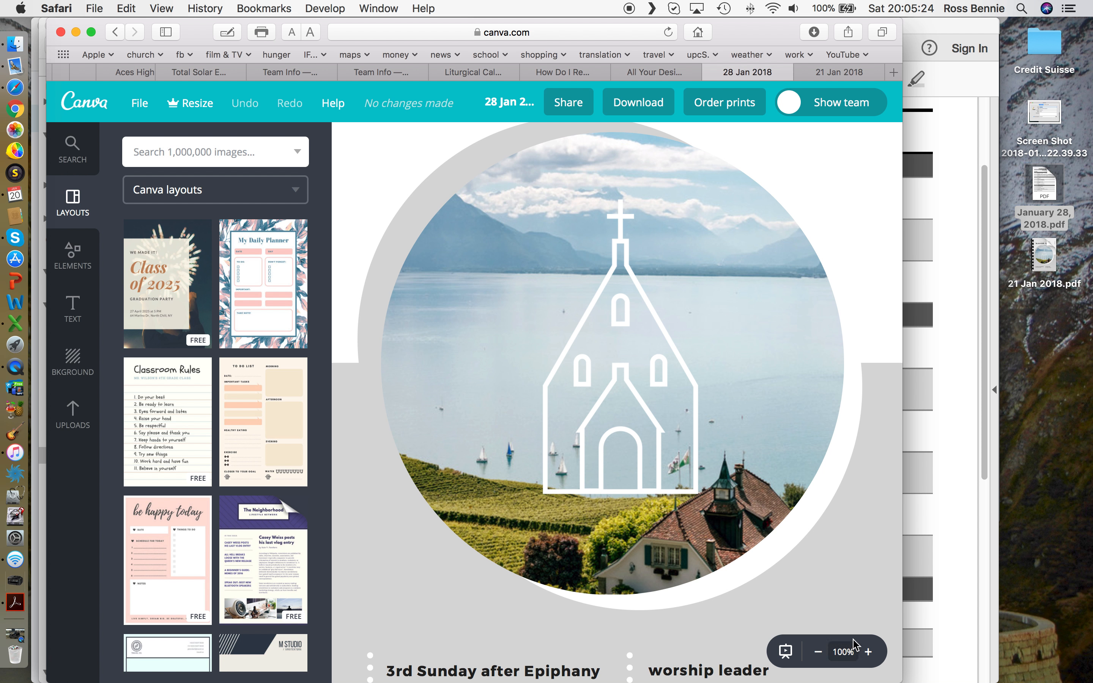
pyautogui.scroll(-5, 720, 624)
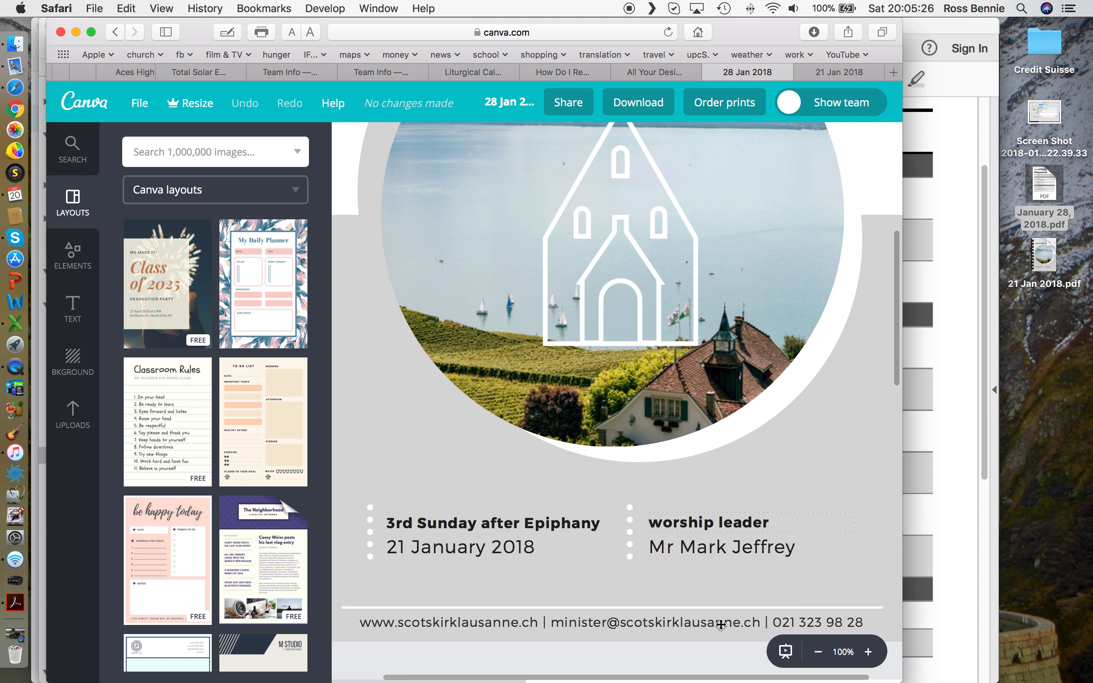
pyautogui.scroll(-1, 719, 628)
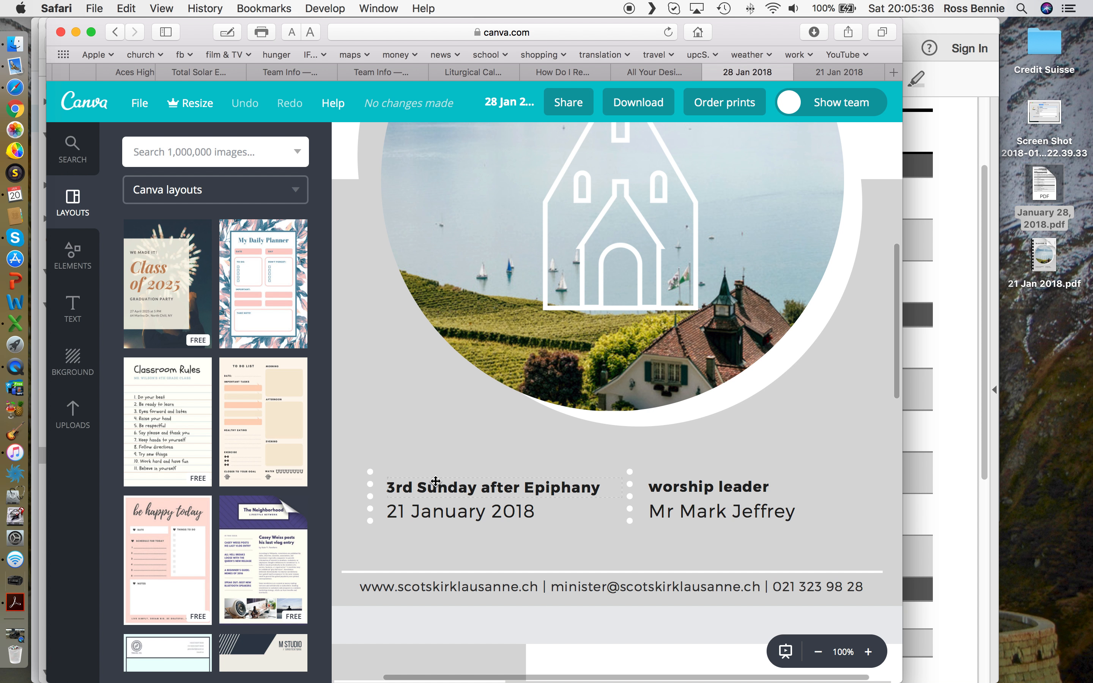
# Step: Change the cover heading to 4th Sunday after Epiphany and the date to 28 January 2018
pyautogui.click(423, 487)
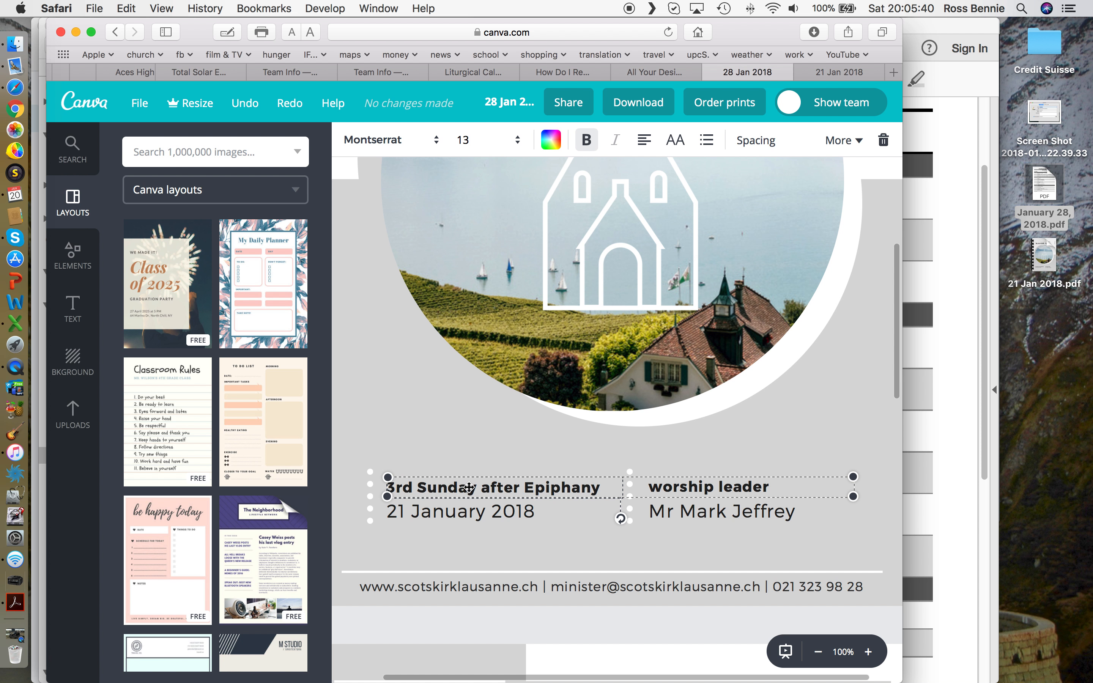
pyautogui.click(705, 518)
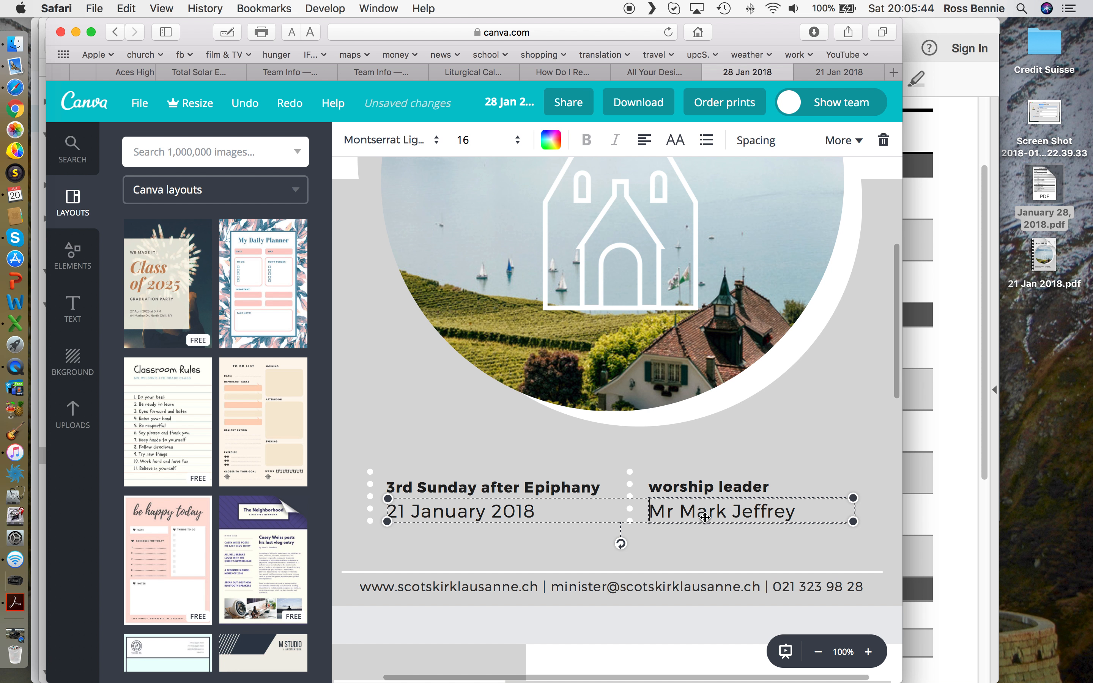
pyautogui.click(451, 487)
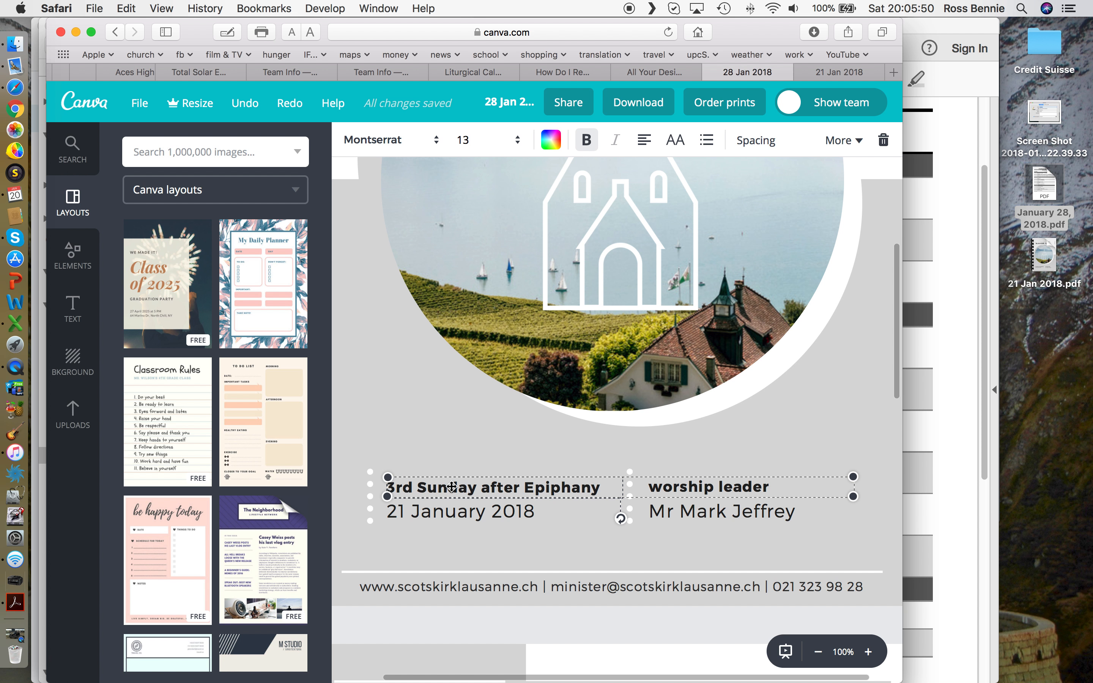
pyautogui.hscroll(2, 452, 487)
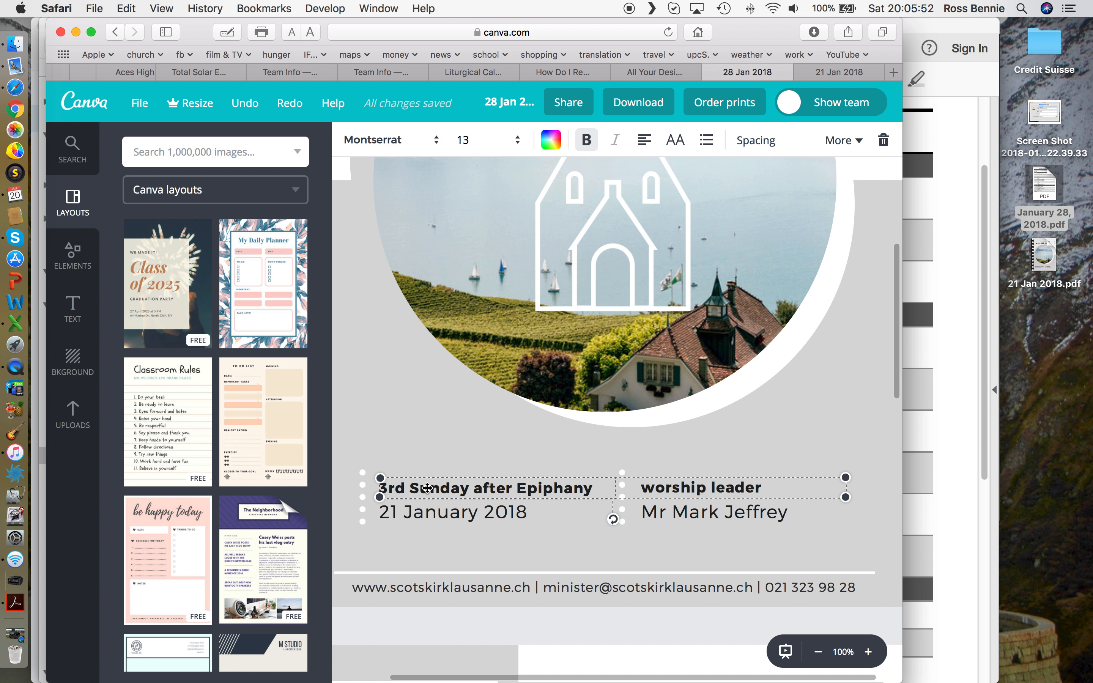
pyautogui.doubleClick(427, 489)
pyautogui.press('Left')
pyautogui.press('BackSpace')
pyautogui.press('BackSpace')
pyautogui.press('BackSpace')
pyautogui.press('BackSpace')
pyautogui.write('4th')
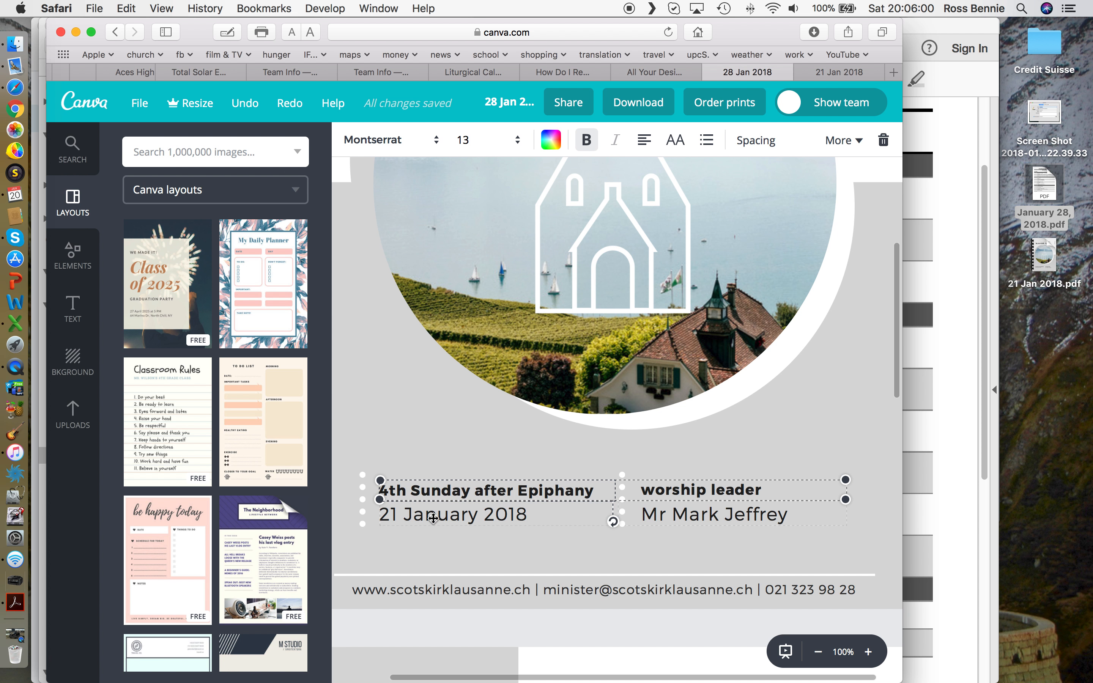
pyautogui.click(401, 515)
pyautogui.click(400, 516)
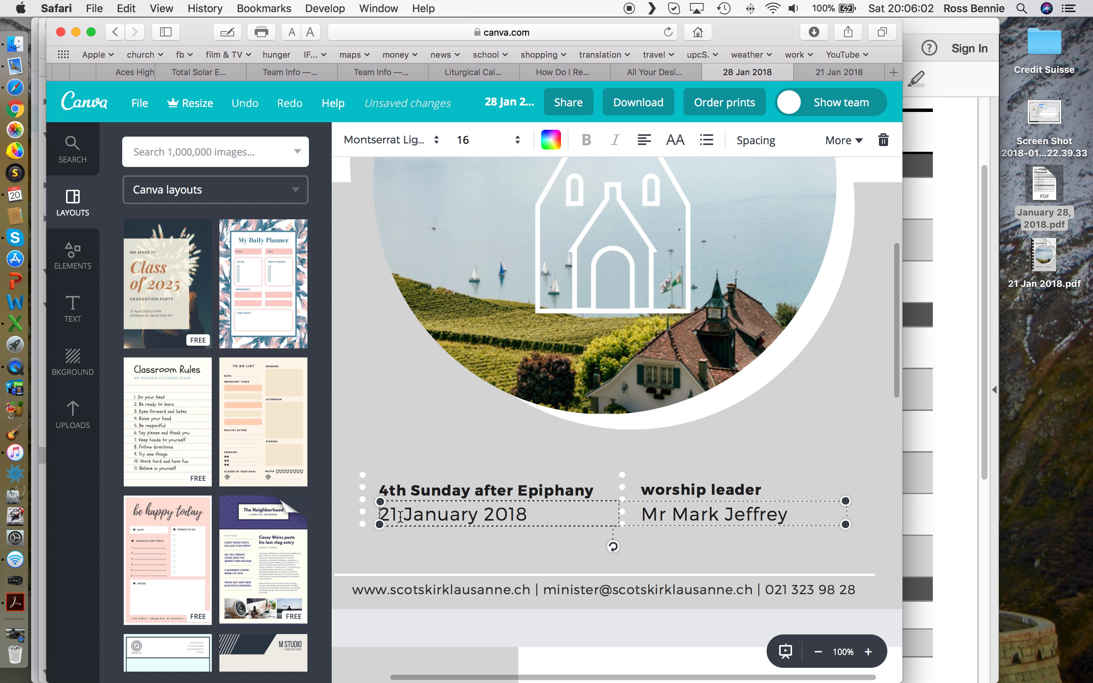
pyautogui.press('BackSpace')
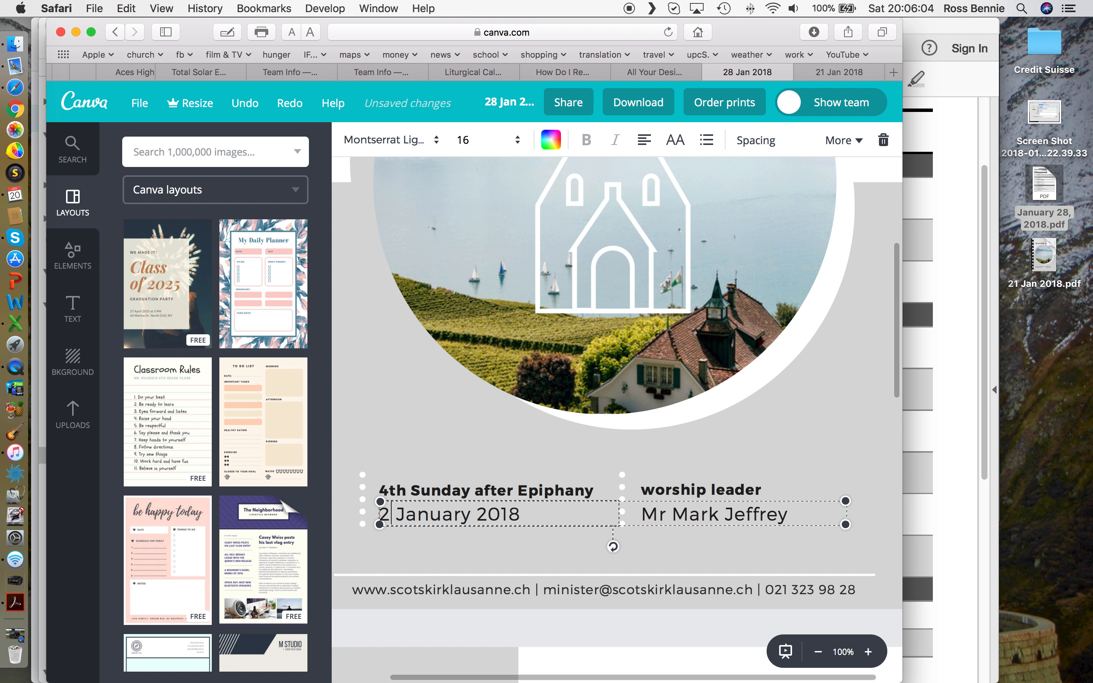
pyautogui.write('8')
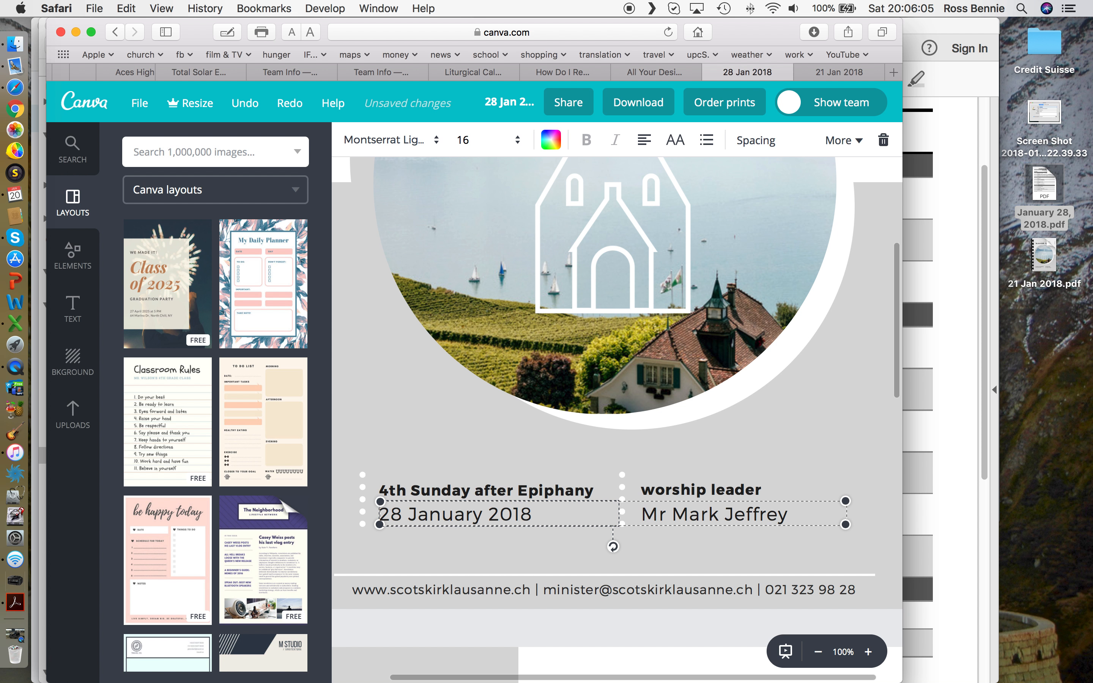
# Step: Replace the worship leader line with the new leader's name
pyautogui.doubleClick(698, 514)
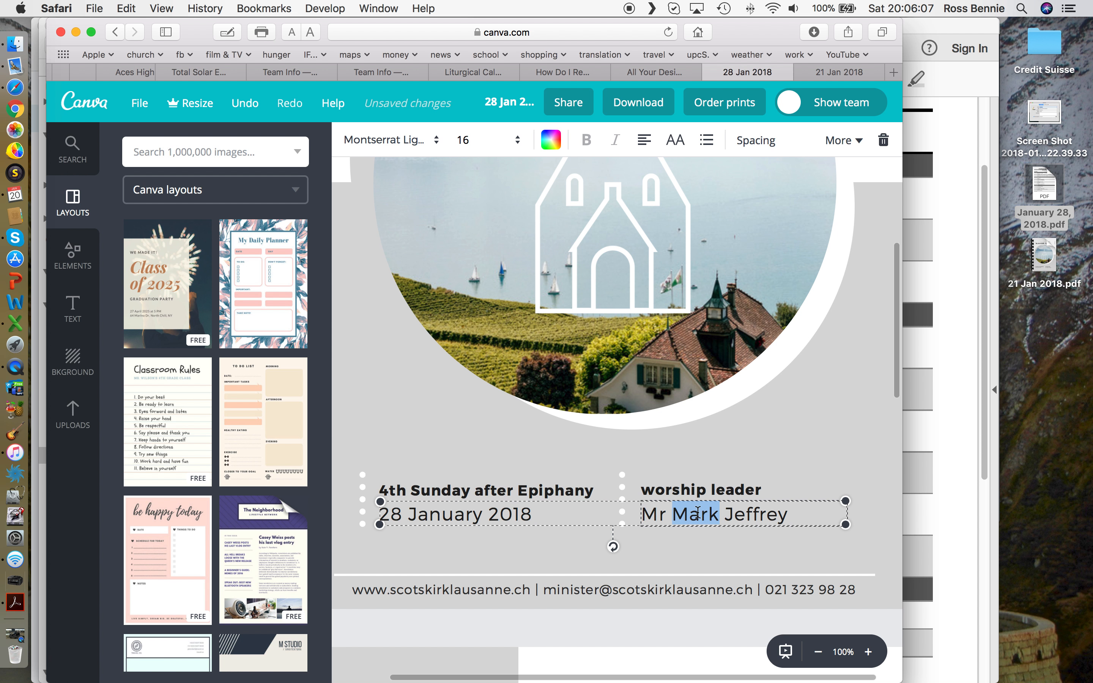
pyautogui.tripleClick(649, 514)
pyautogui.write('Rev ')
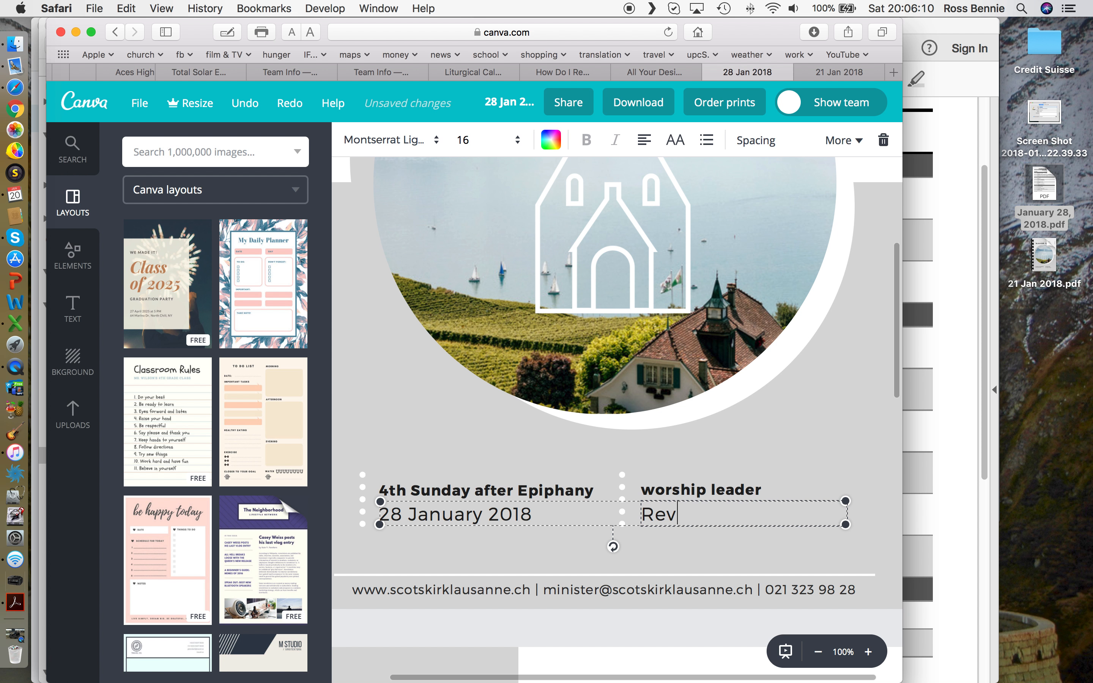
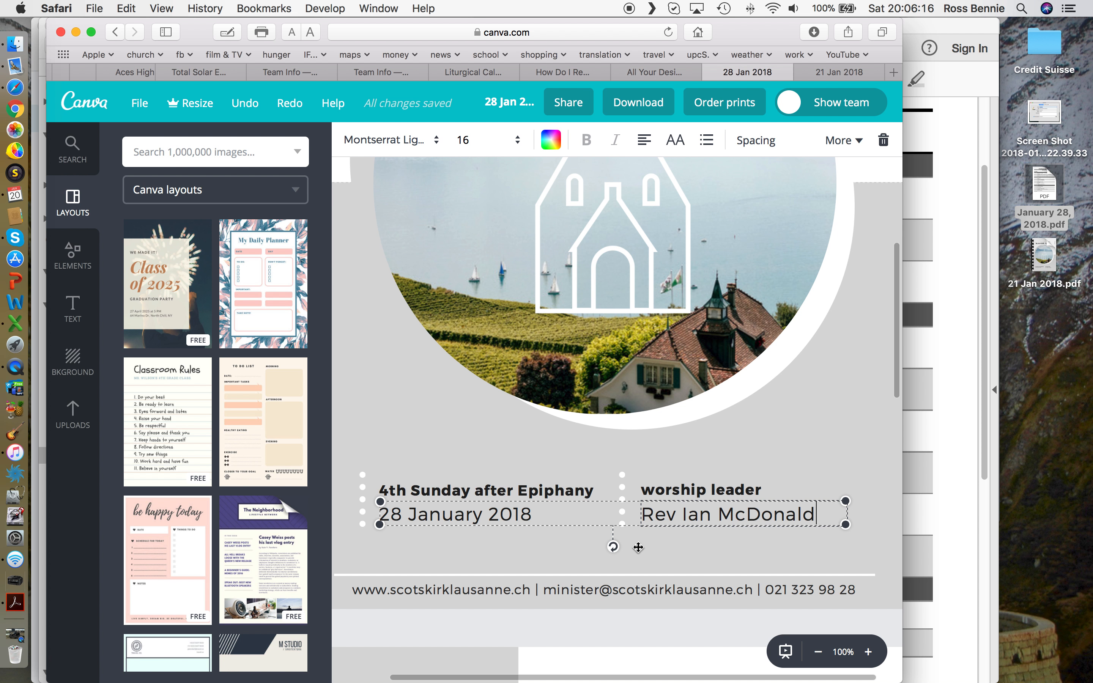
pyautogui.scroll(-5, 638, 548)
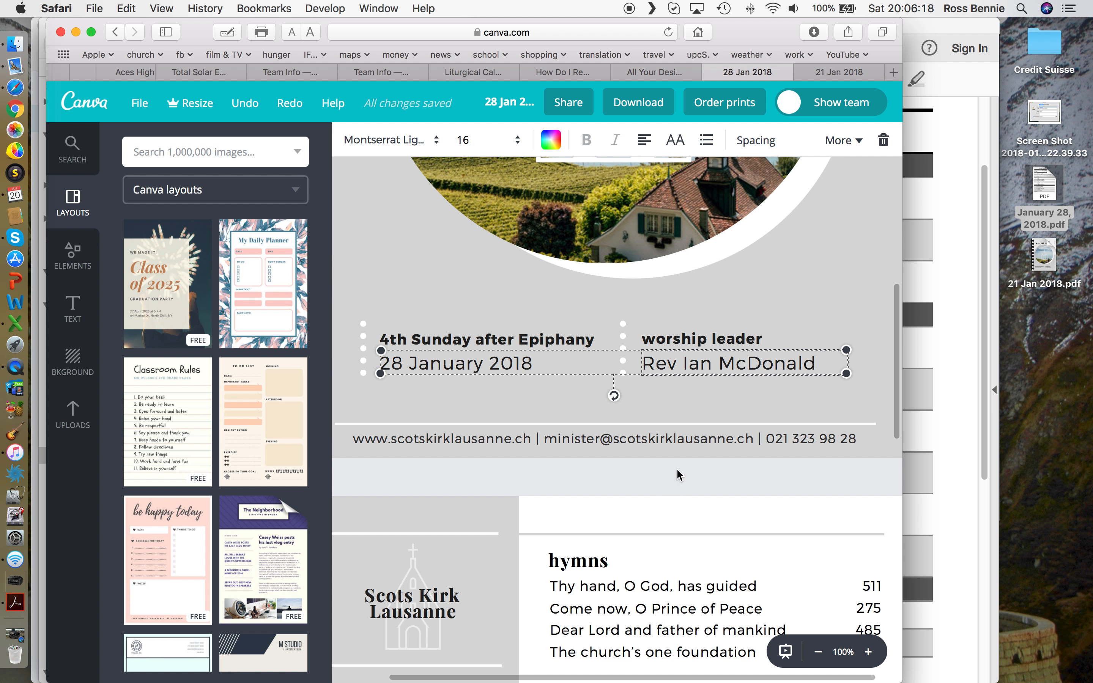
# Step: Save the design, undo and redo the worship leader edit, then save again
pyautogui.scroll(1, 657, 401)
pyautogui.scroll(3, 658, 400)
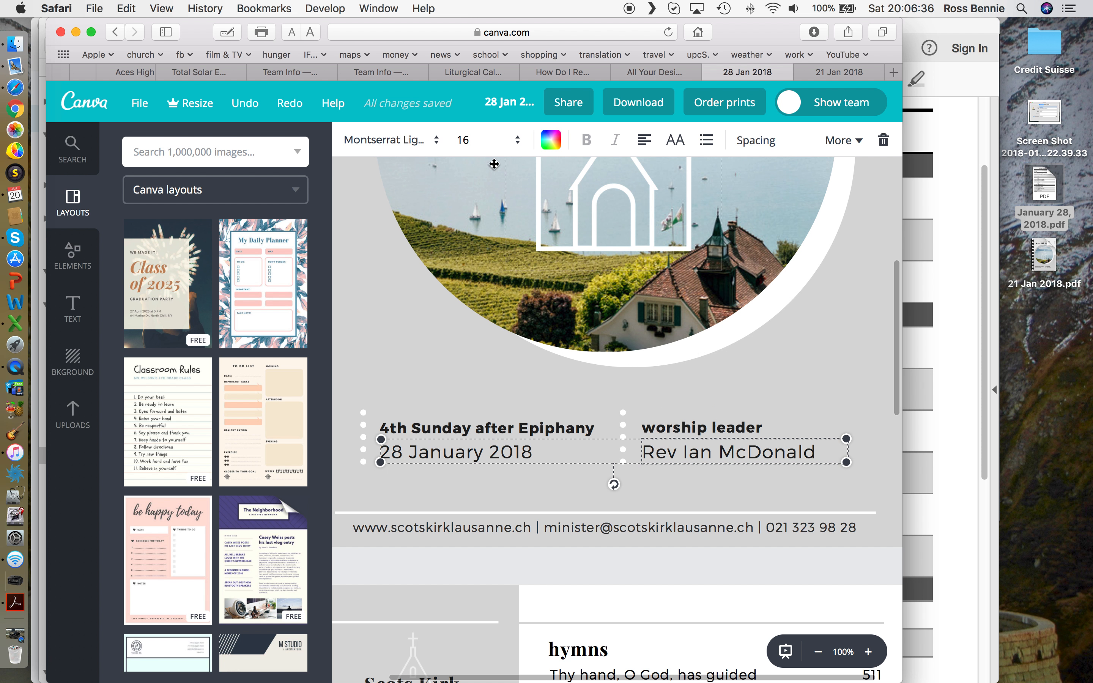
pyautogui.click(140, 106)
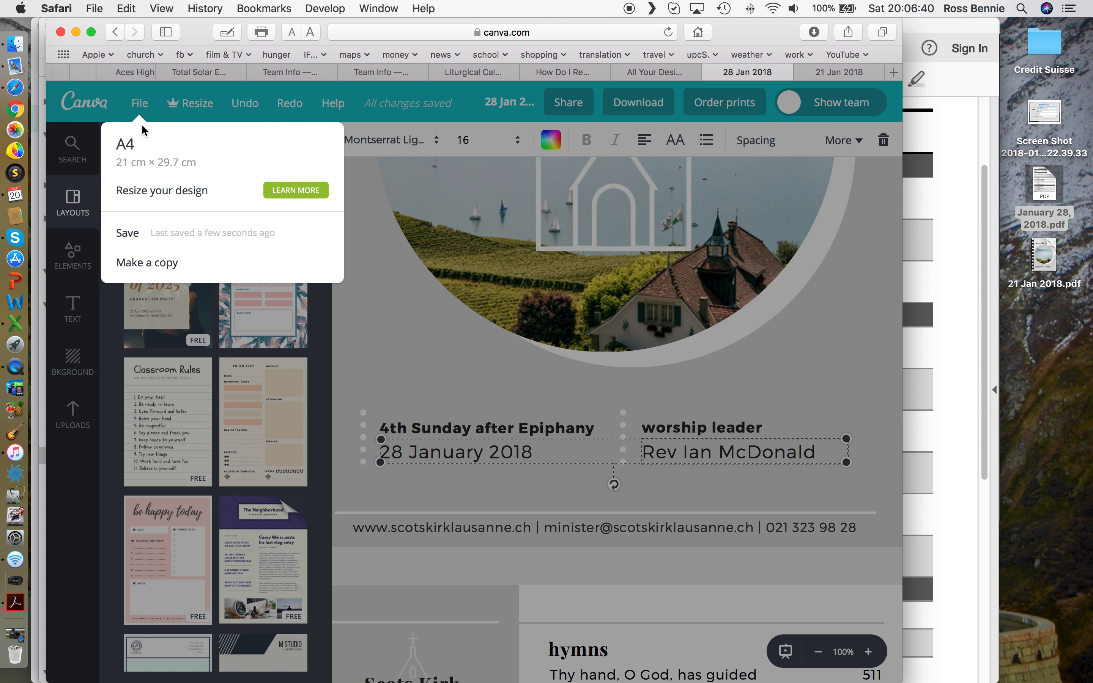
pyautogui.click(140, 234)
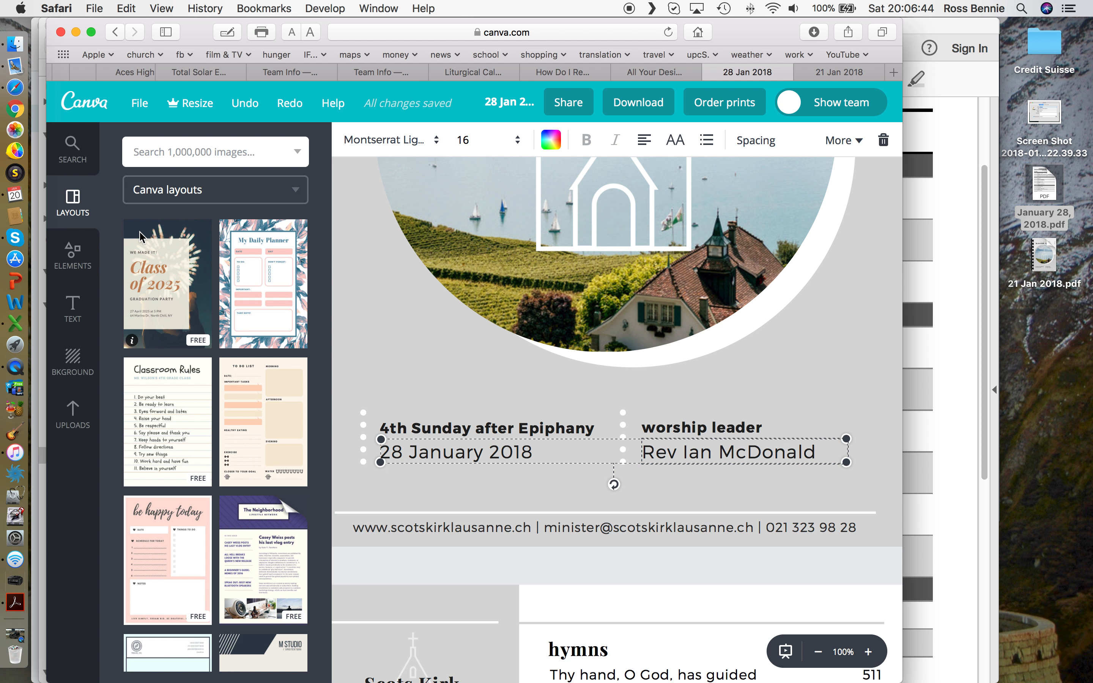
pyautogui.click(247, 109)
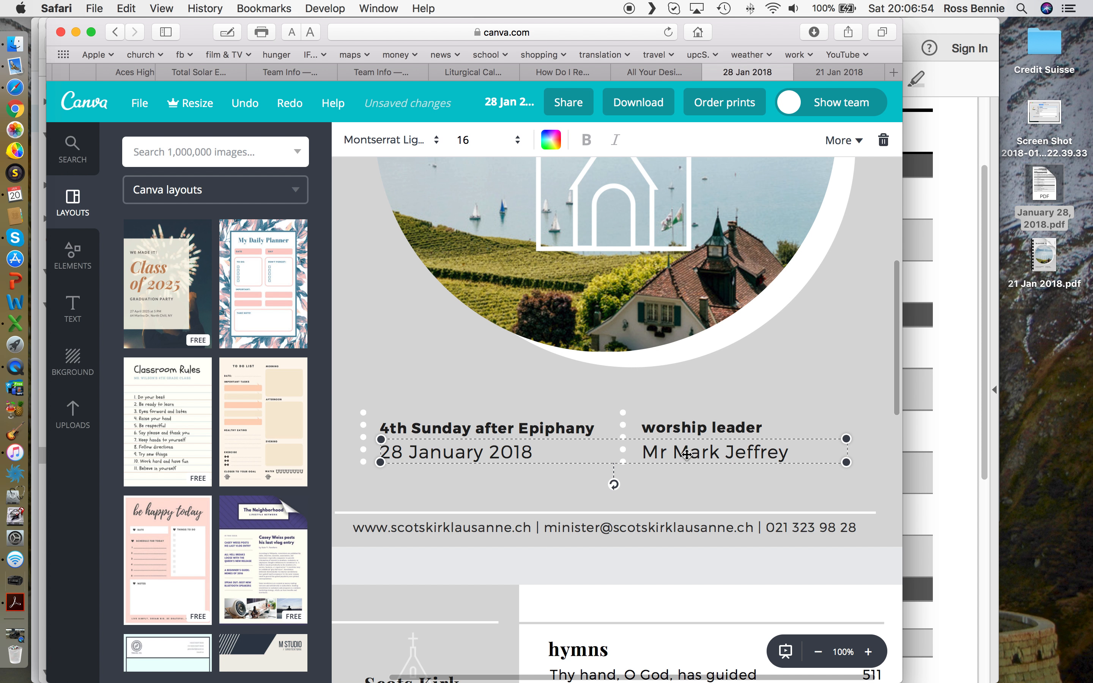
pyautogui.click(296, 103)
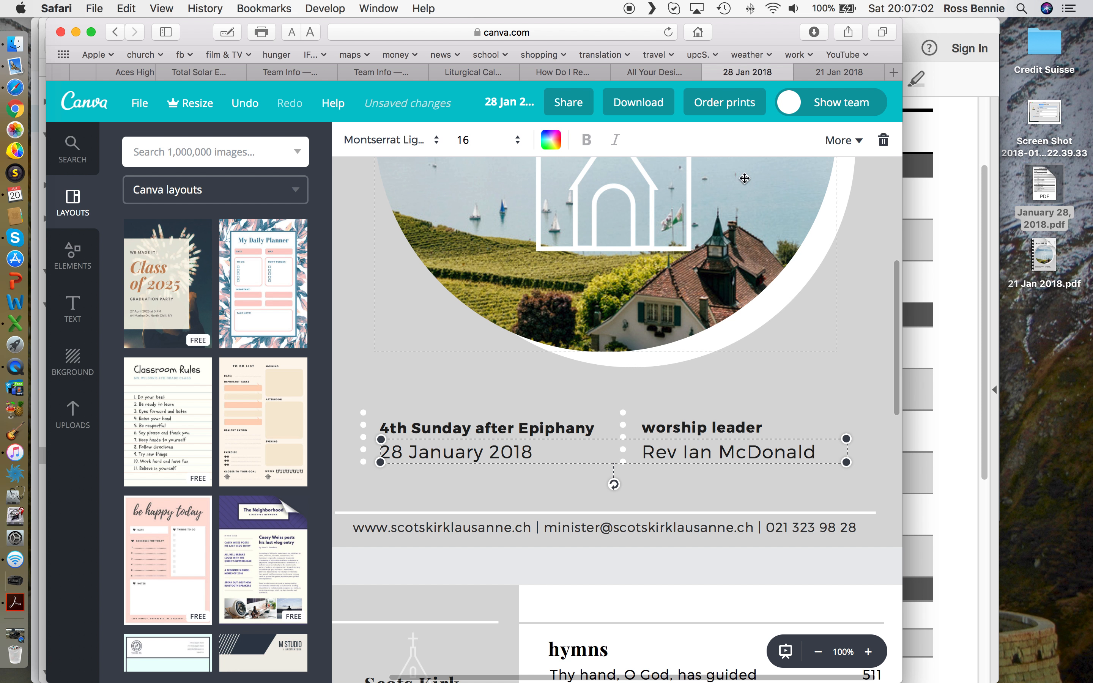
pyautogui.click(140, 104)
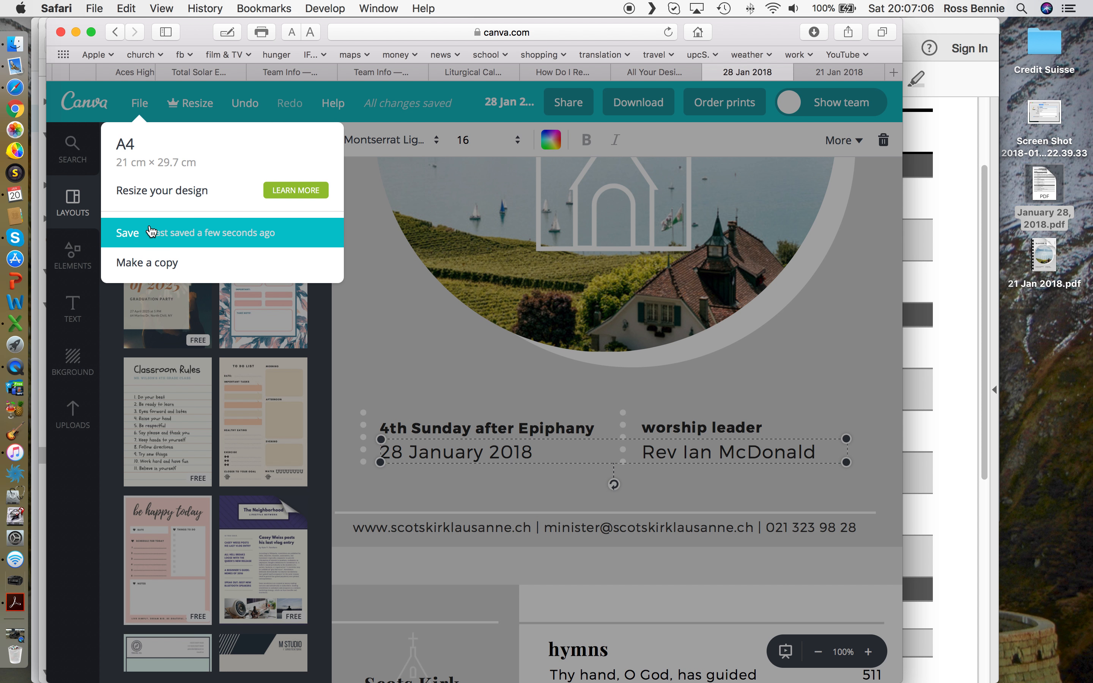
pyautogui.click(135, 233)
pyautogui.scroll(-2, 578, 424)
pyautogui.scroll(-3, 578, 424)
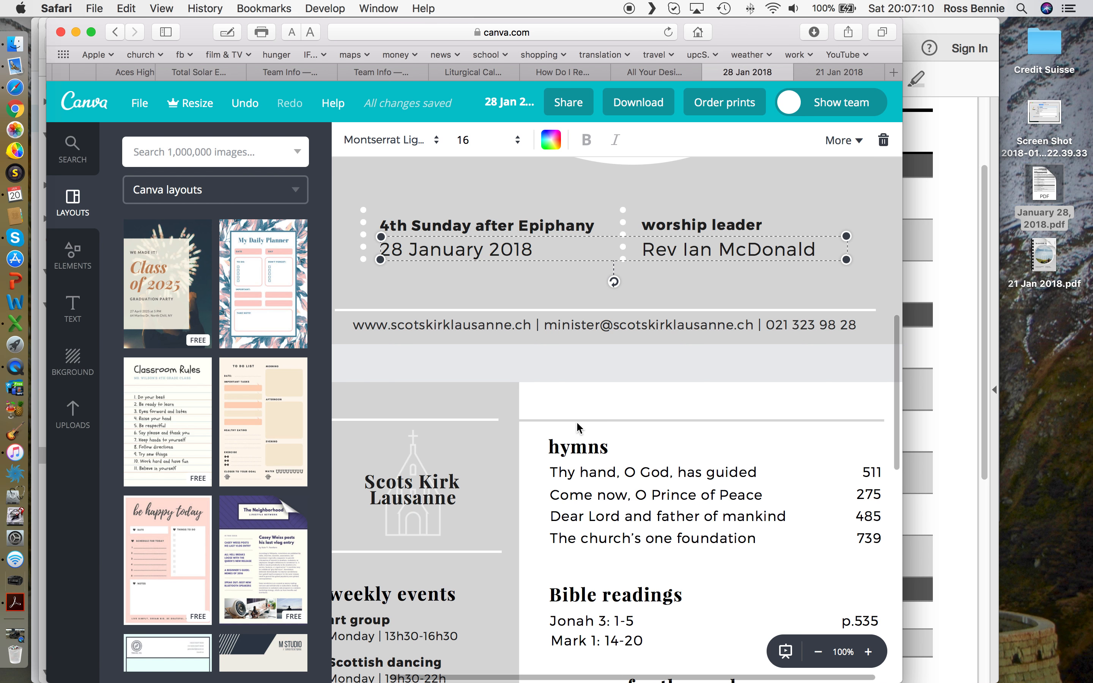
# Step: Scroll to the hymns list, select the first hymn line, and bring up the January 28, 2018 order of service
pyautogui.scroll(-3, 577, 427)
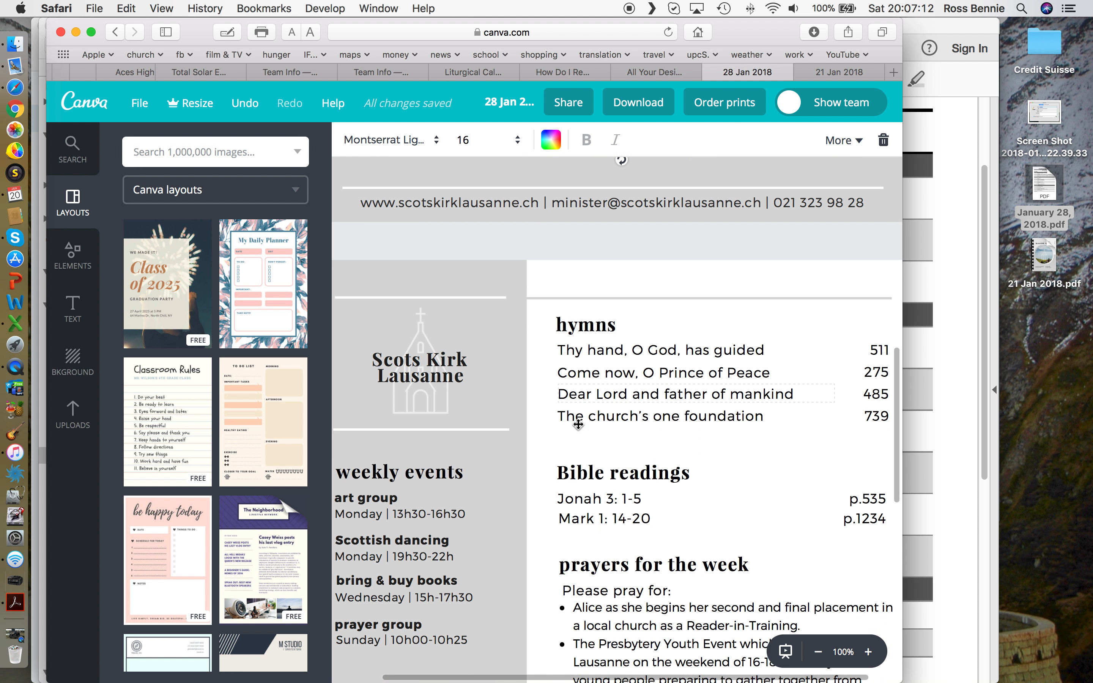
pyautogui.scroll(-1, 577, 424)
pyautogui.hscroll(2, 578, 421)
pyautogui.scroll(-3, 580, 402)
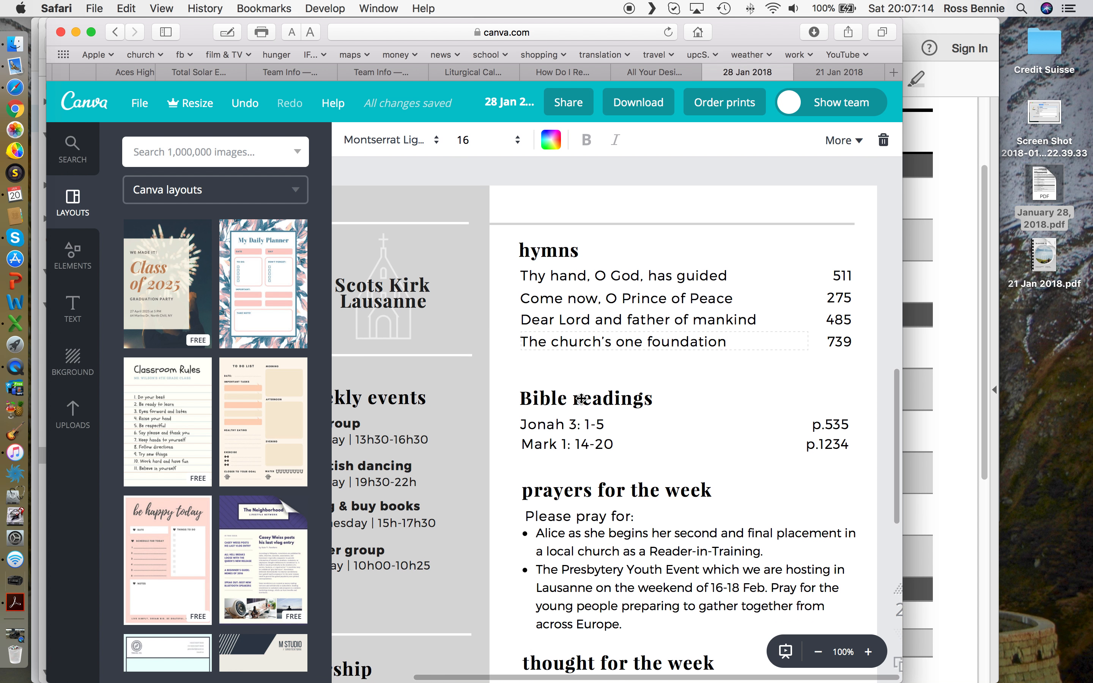
pyautogui.scroll(-1, 581, 399)
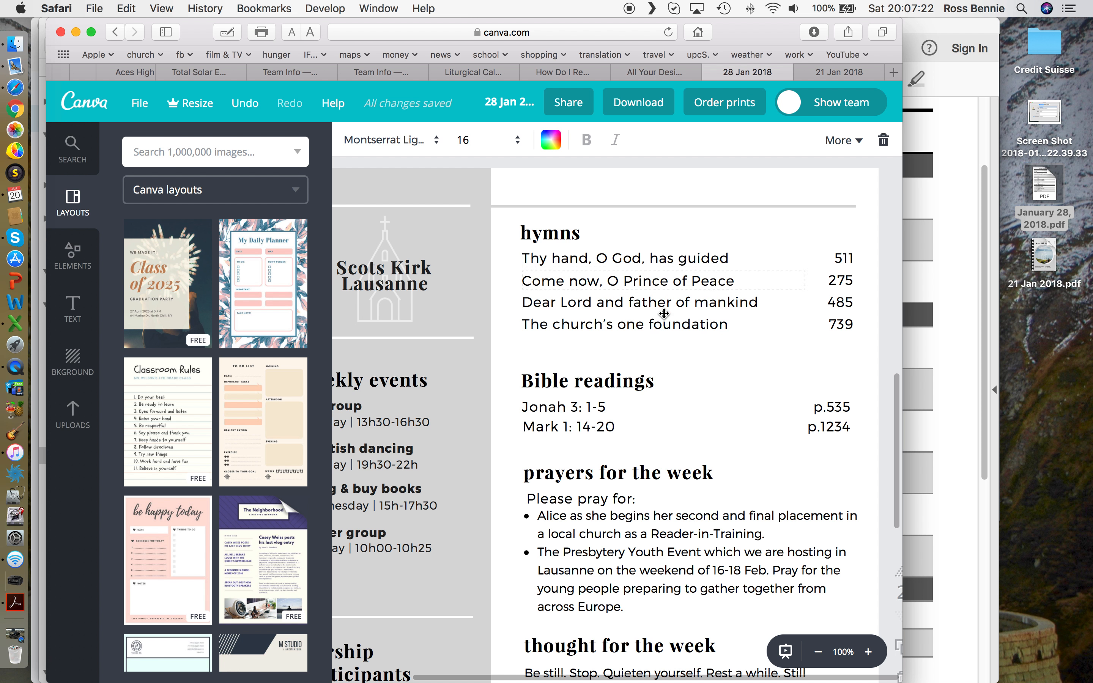
pyautogui.hscroll(-3, 580, 412)
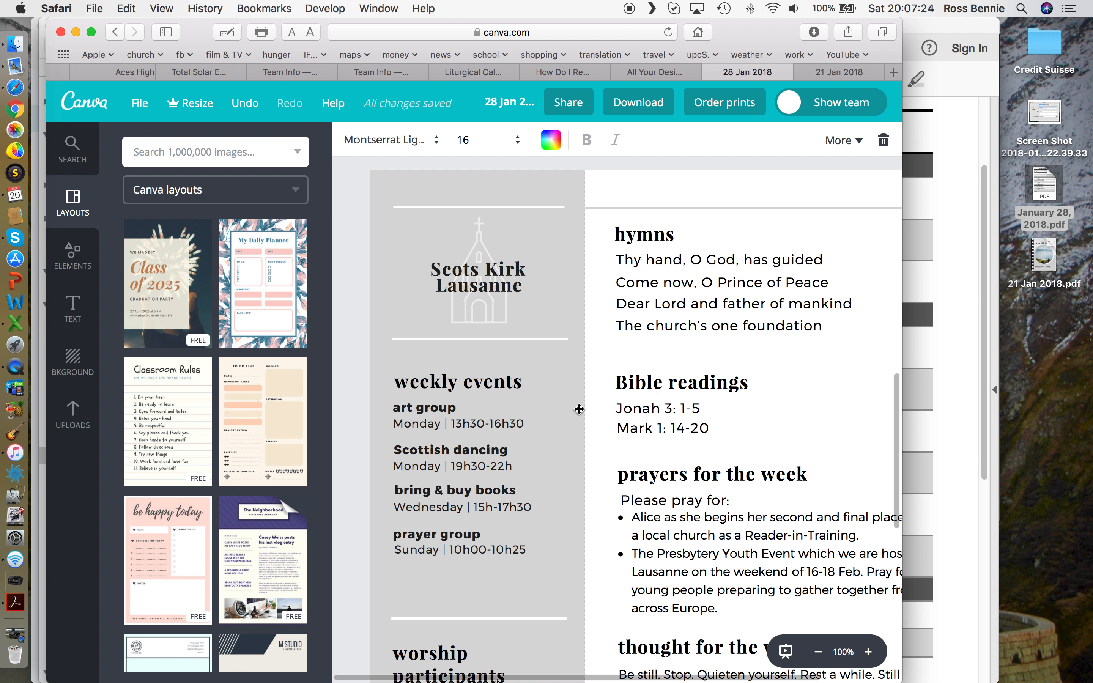
pyautogui.hscroll(3, 580, 411)
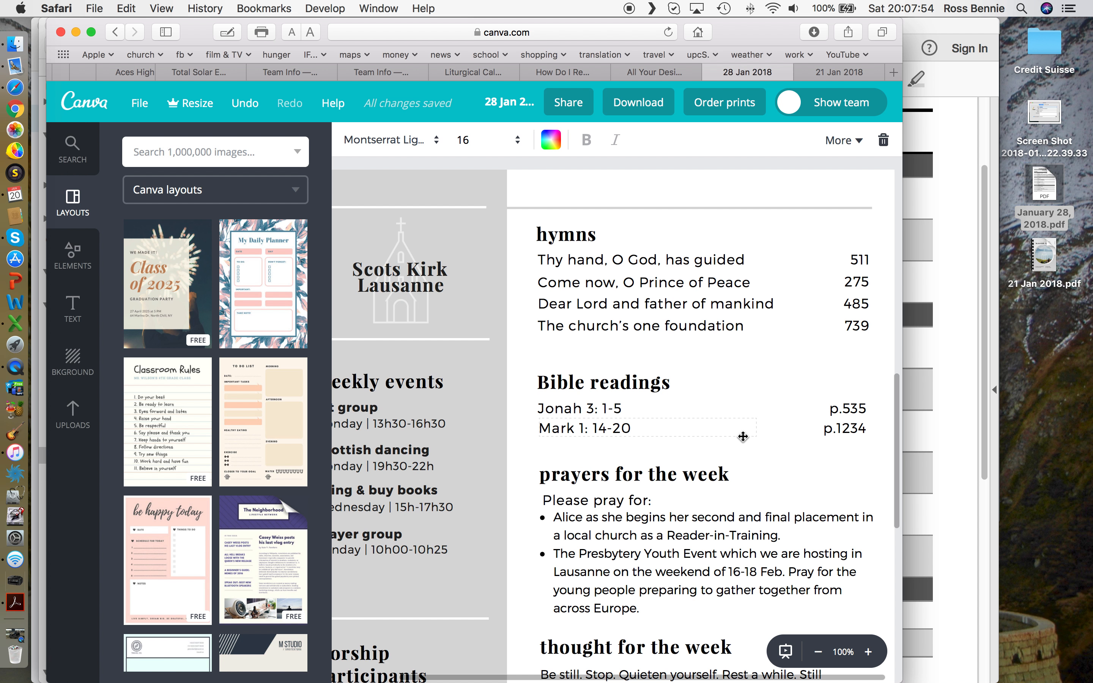
pyautogui.scroll(-10, 664, 489)
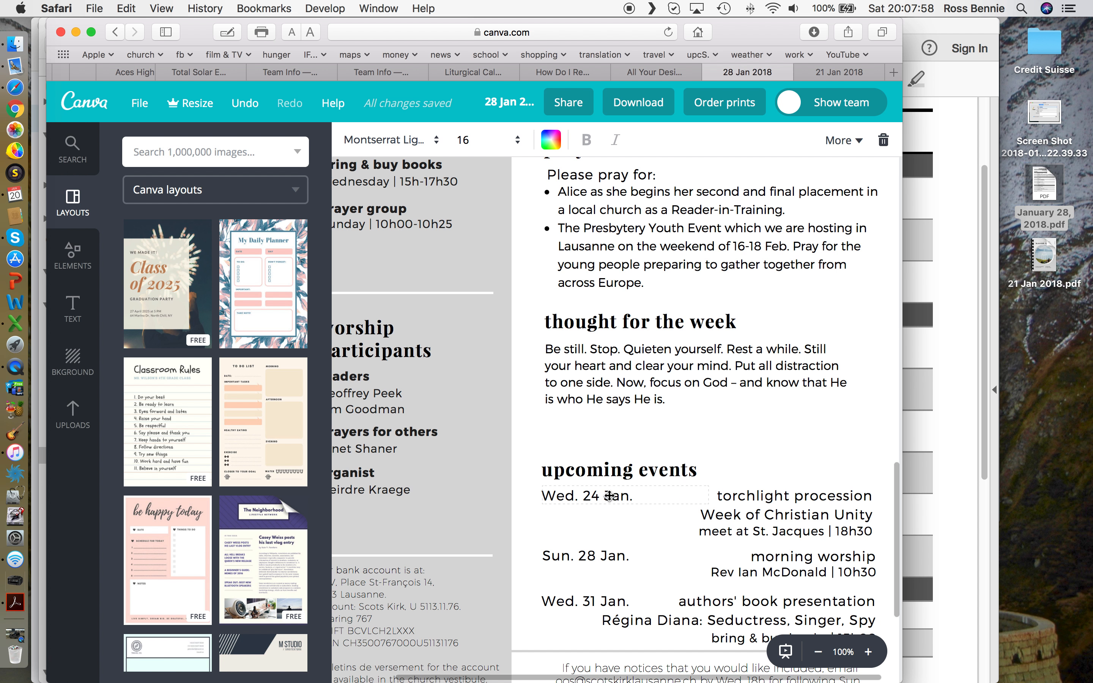
pyautogui.scroll(10, 612, 497)
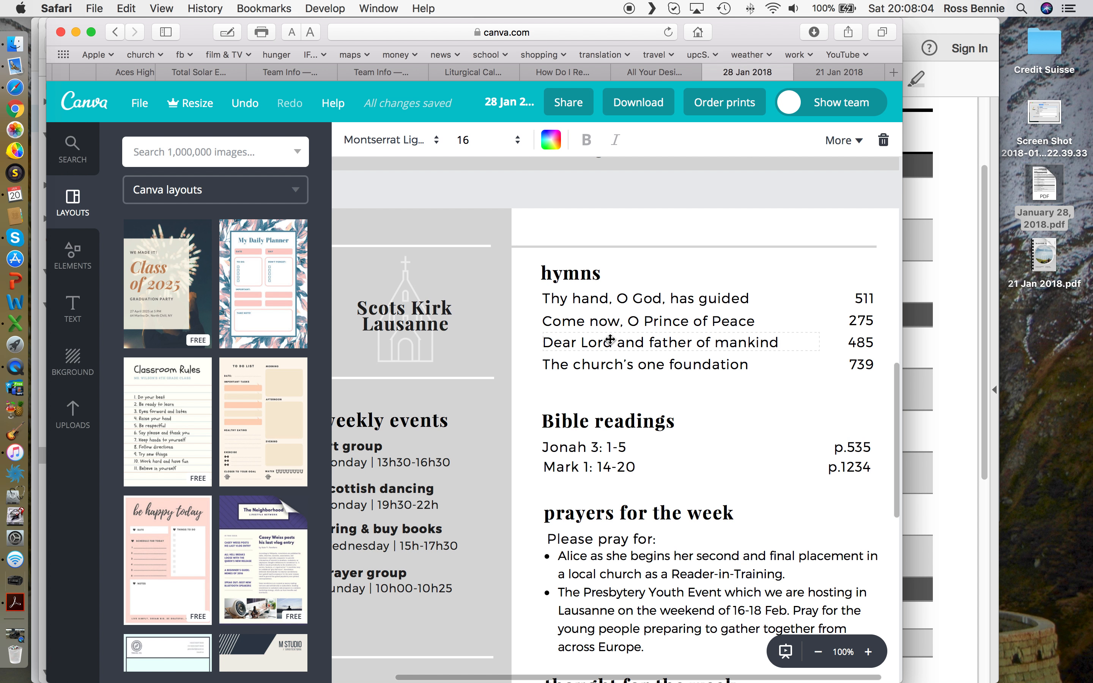
pyautogui.click(599, 299)
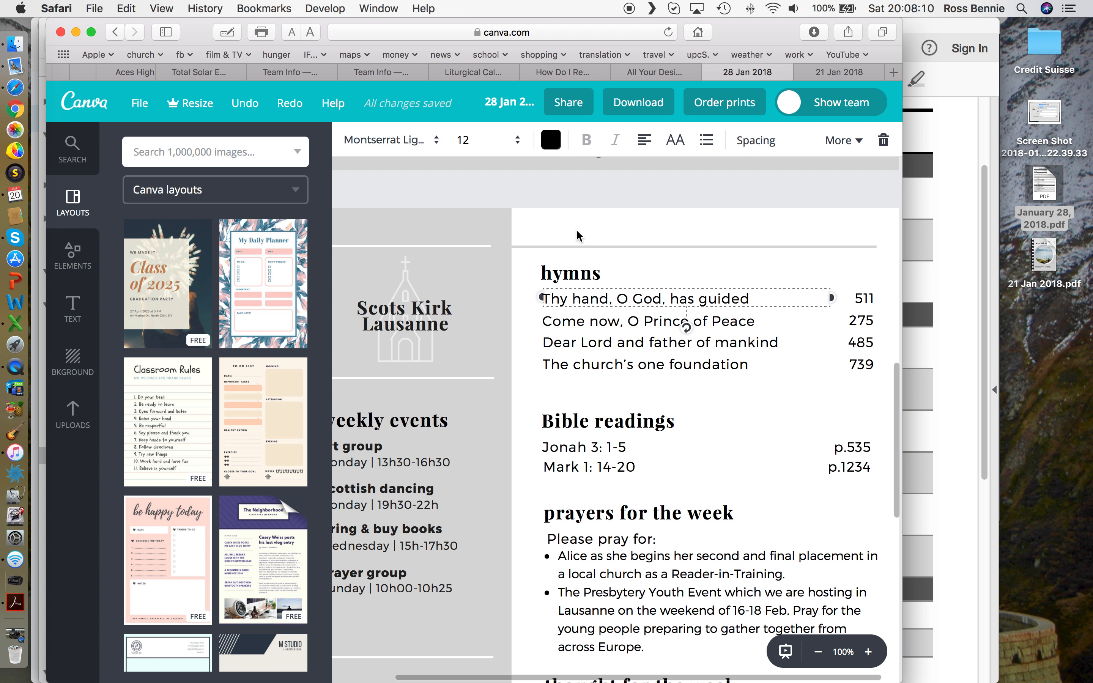
pyautogui.click(966, 160)
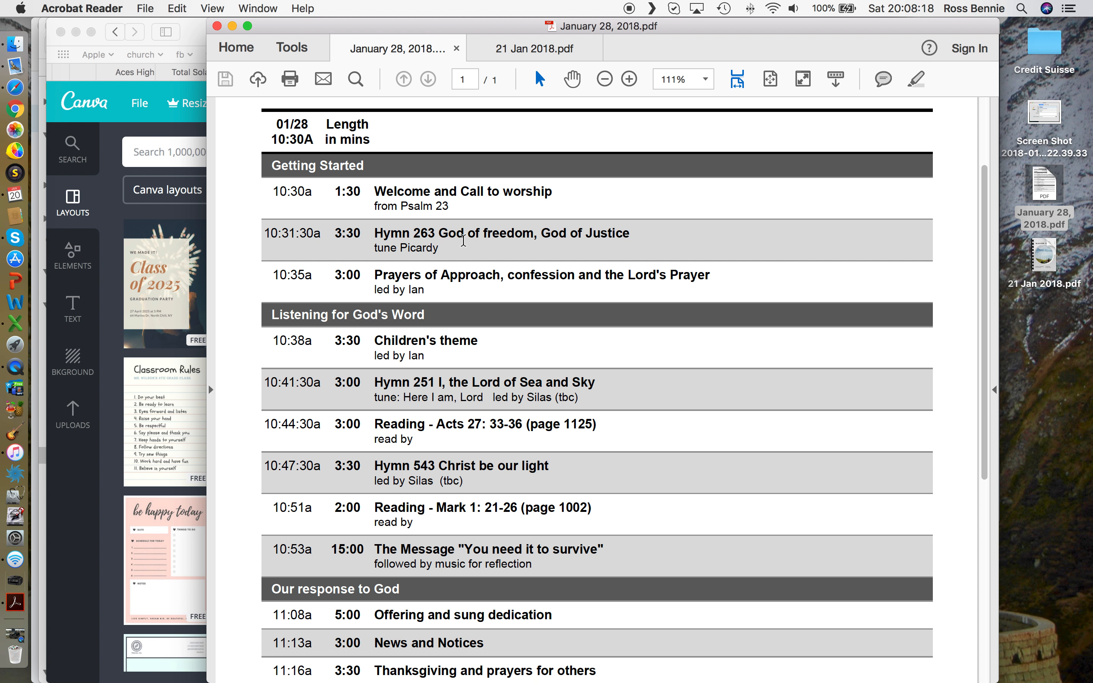
# Step: Select the Hymn 263 title 'God of freedom, God of Justice' in the PDF, then return to Canva
pyautogui.scroll(-3, 478, 365)
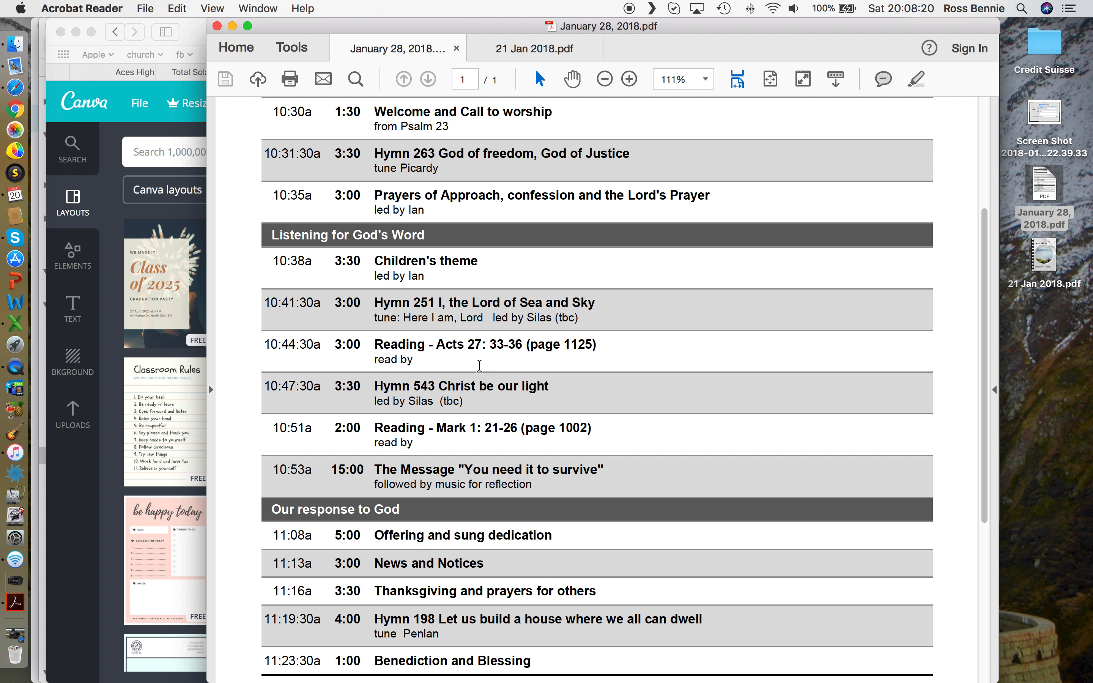
pyautogui.scroll(2, 481, 266)
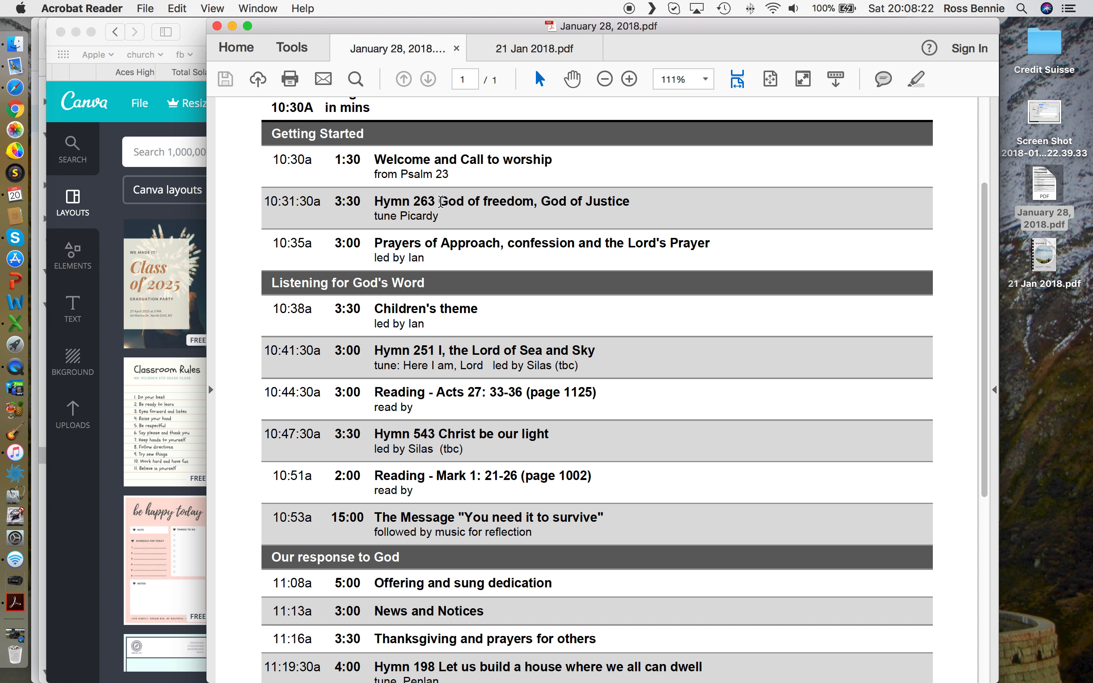
pyautogui.moveTo(439, 201); pyautogui.dragTo(629, 203)
pyautogui.press('super+c')
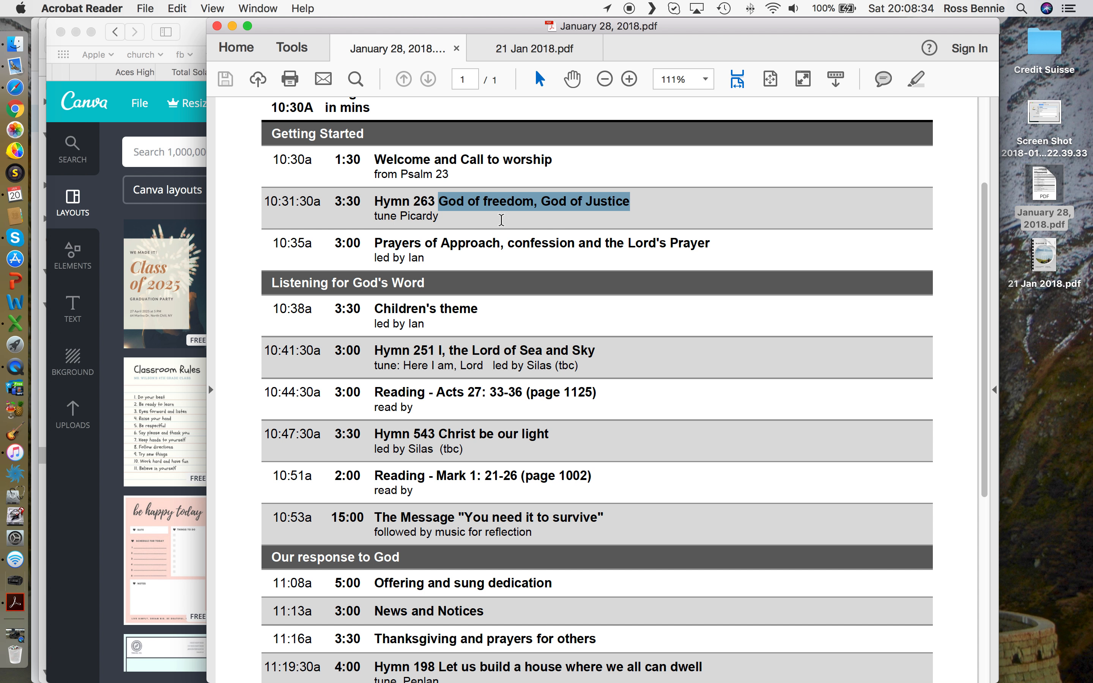
pyautogui.click(117, 199)
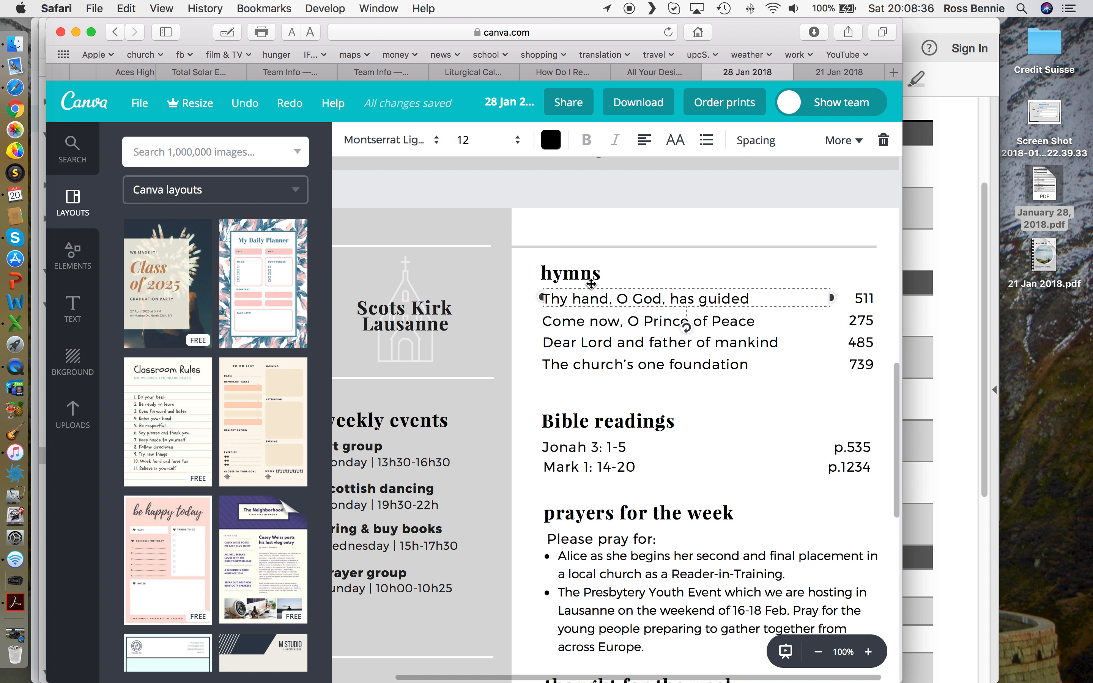
# Step: Replace the first hymn title with 'God of freedom, God of Justice' and return to the PDF
pyautogui.tripleClick(634, 299)
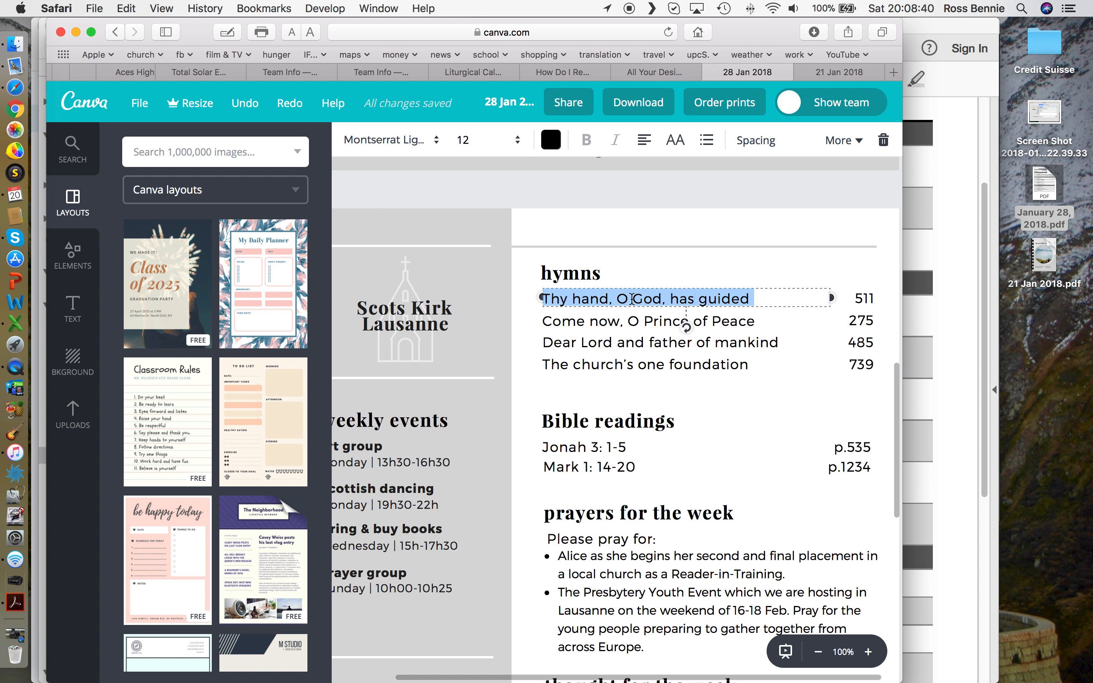
pyautogui.press('super+v')
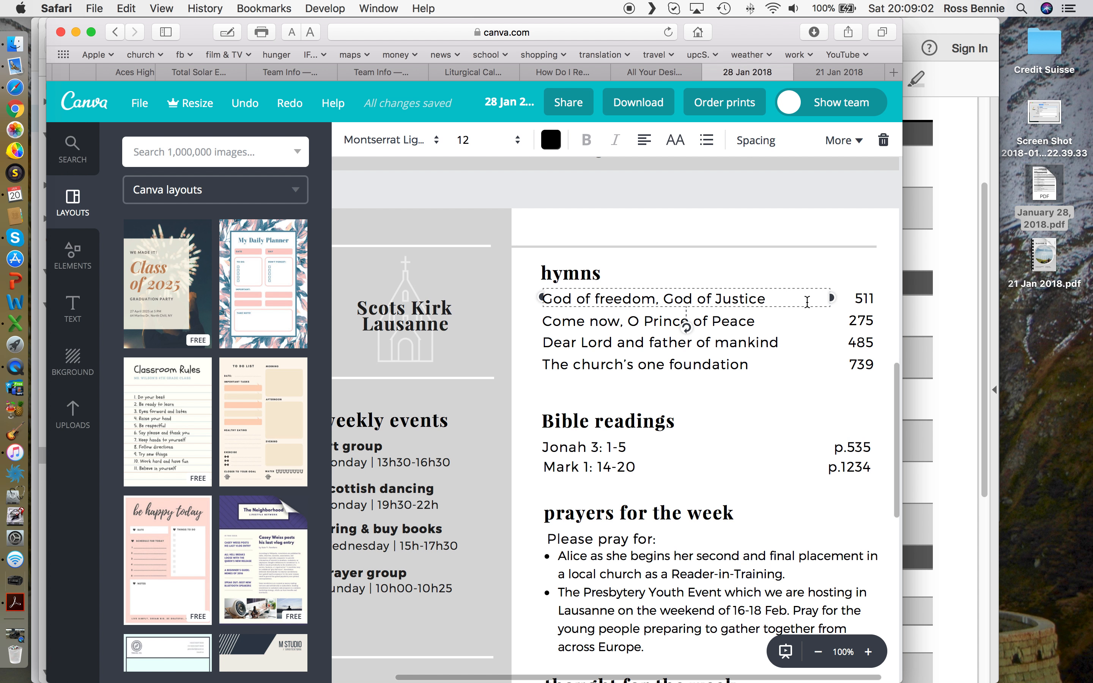
pyautogui.click(950, 265)
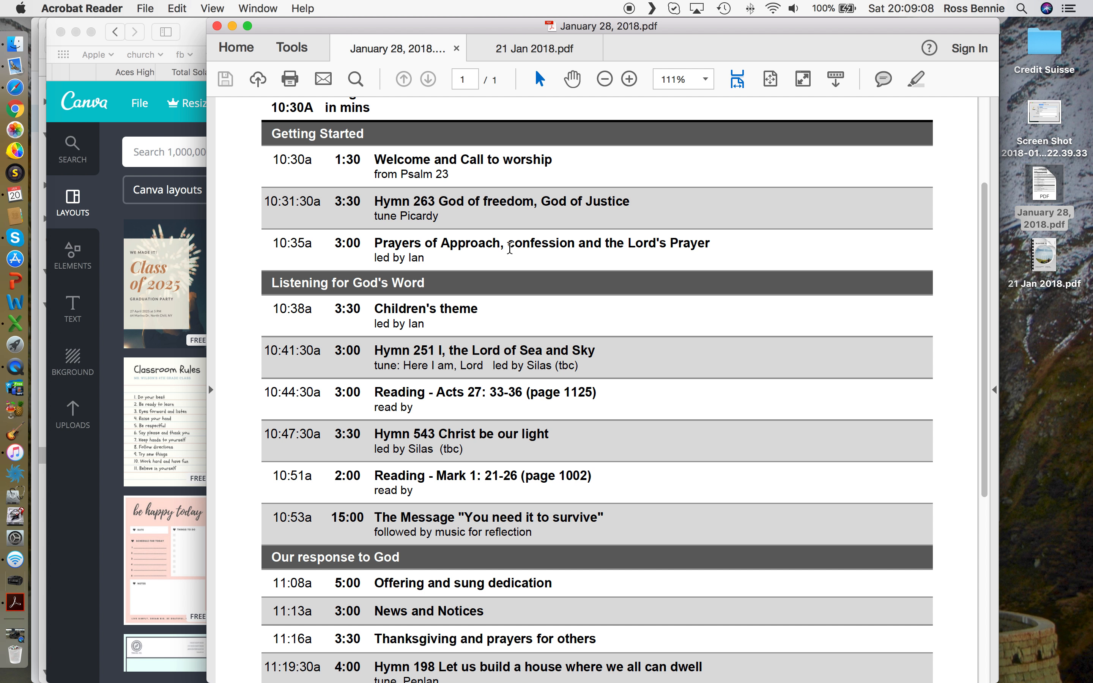
# Step: Select the Hymn 198 title 'Let us build a house where we all can dwell' in the PDF
pyautogui.scroll(-5, 522, 477)
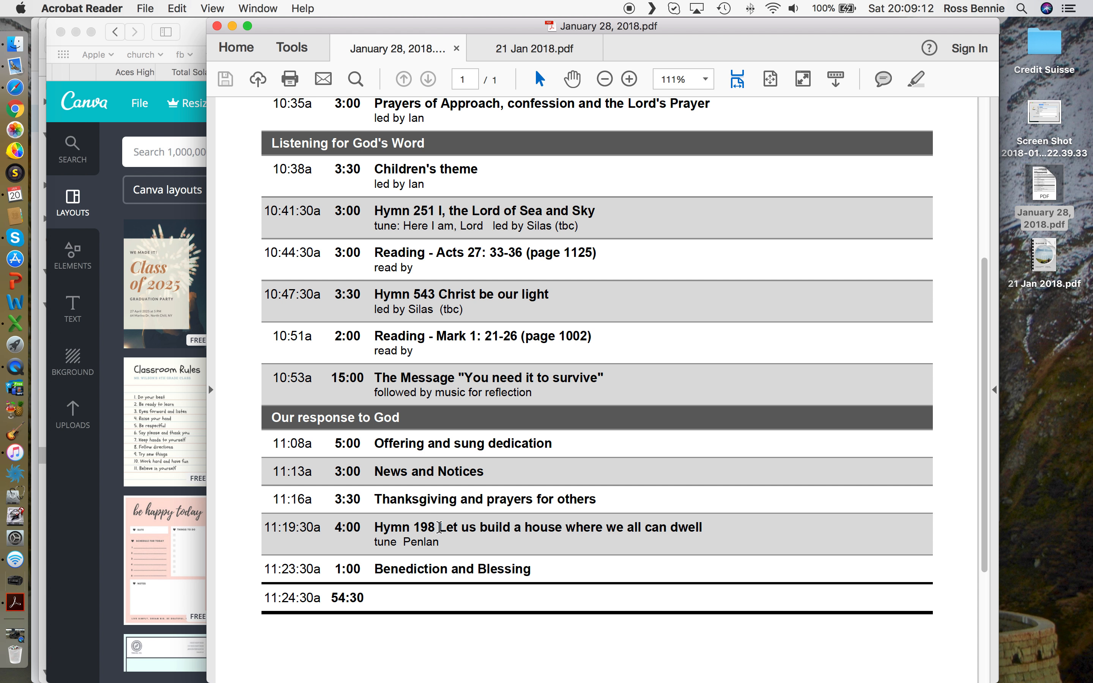
pyautogui.moveTo(438, 527); pyautogui.dragTo(696, 543)
pyautogui.press('super+c')
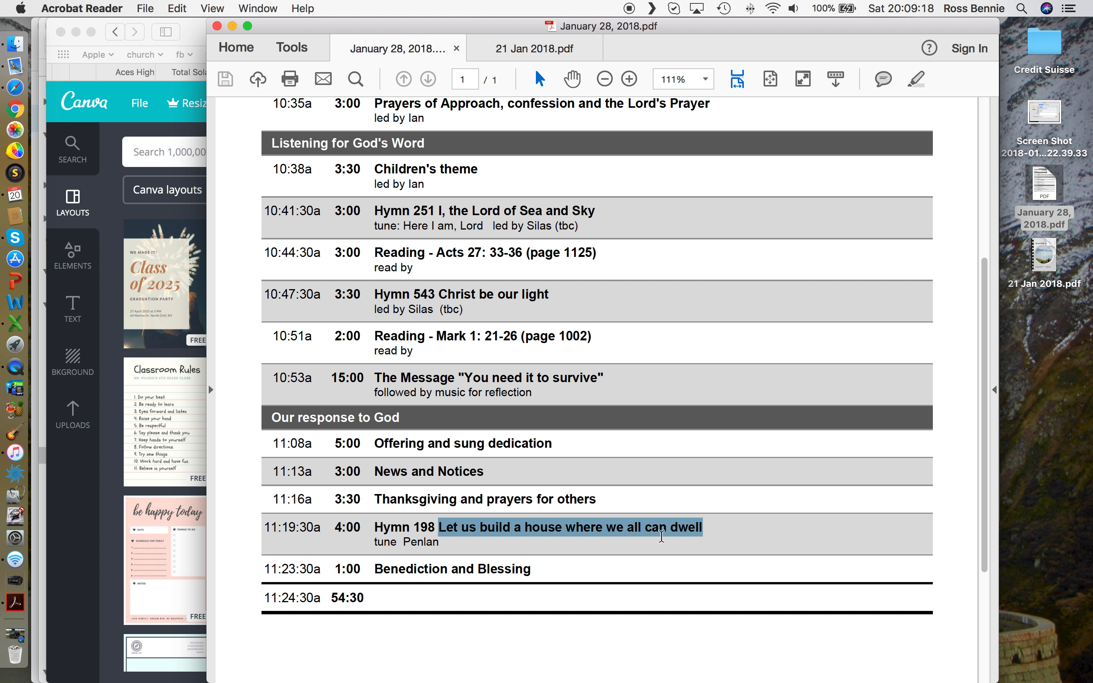
# Step: Paste 'Let us build a house where we all can dwell' over the fourth hymn line
pyautogui.click(180, 264)
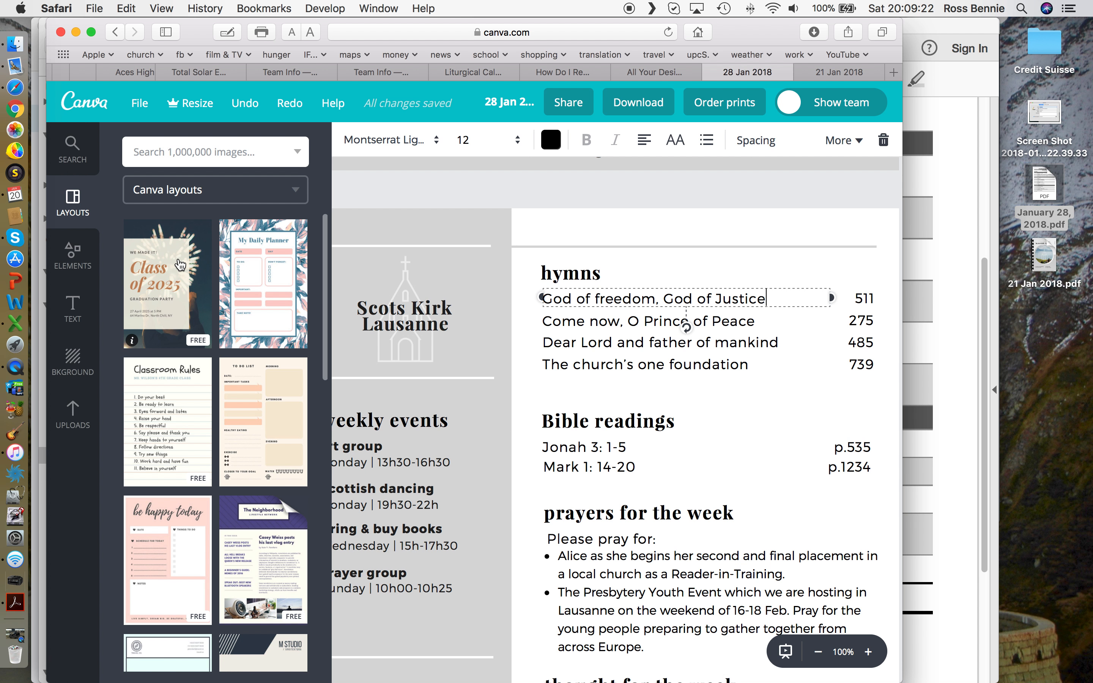
pyautogui.click(580, 368)
pyautogui.doubleClick(591, 365)
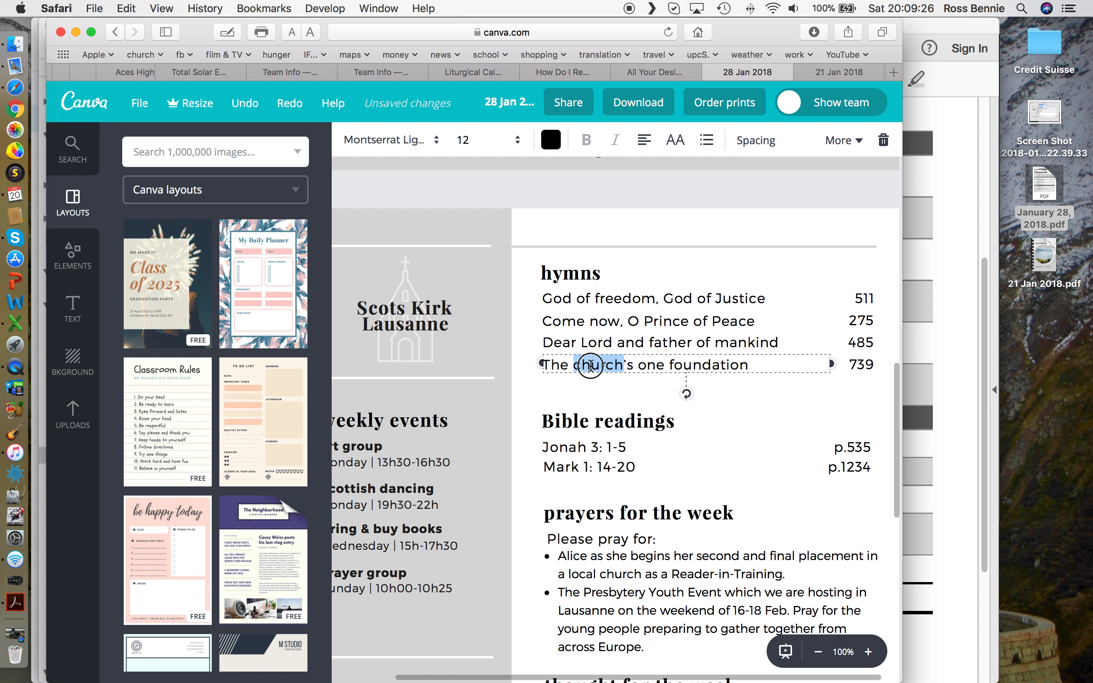
pyautogui.tripleClick(591, 365)
pyautogui.press('super+v')
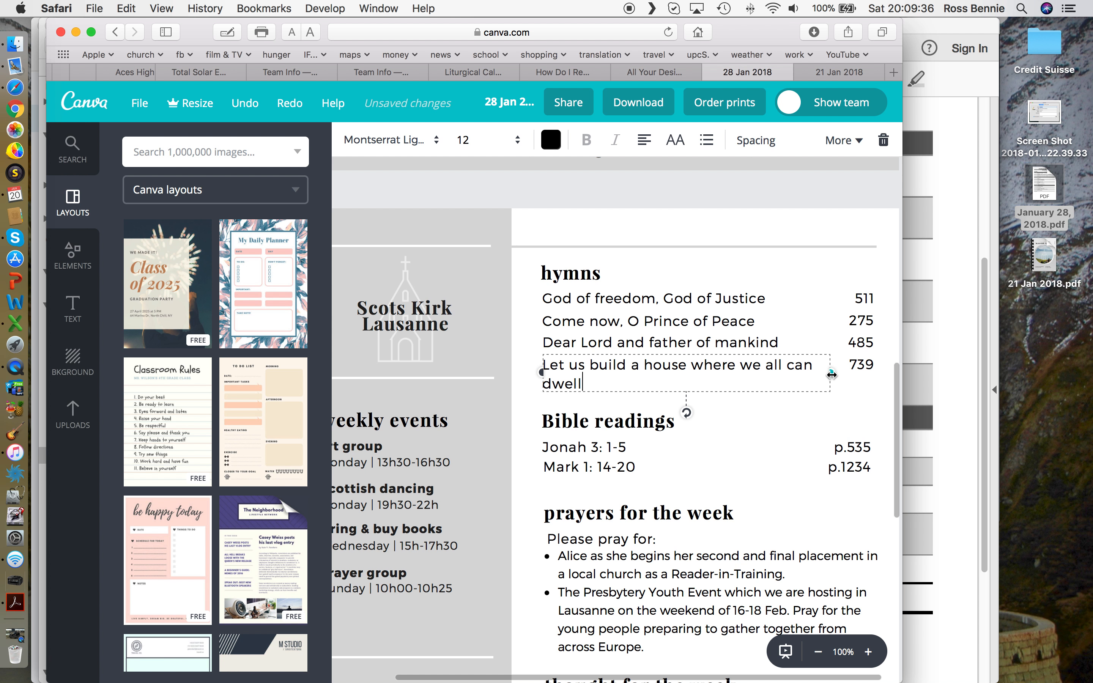
# Step: Adjust the fourth hymn box width and trim the end of the pasted title
pyautogui.moveTo(832, 375)
pyautogui.mouseDown()
pyautogui.moveTo(789, 376)
pyautogui.moveTo(828, 375)
pyautogui.mouseUp()
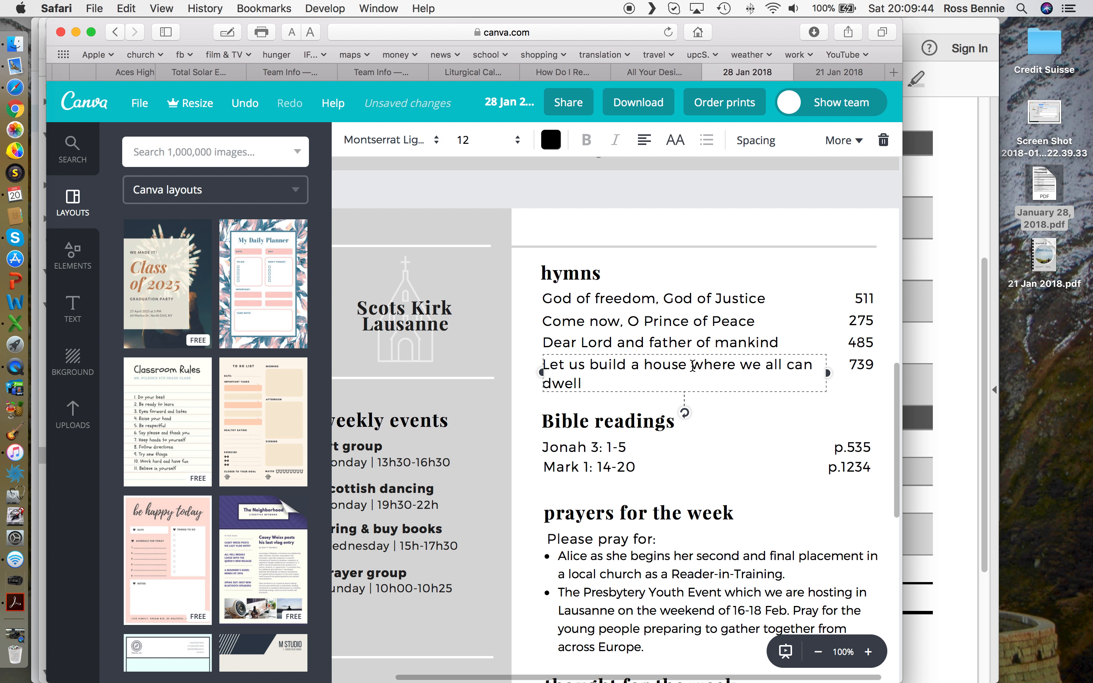
pyautogui.moveTo(692, 364); pyautogui.dragTo(697, 376)
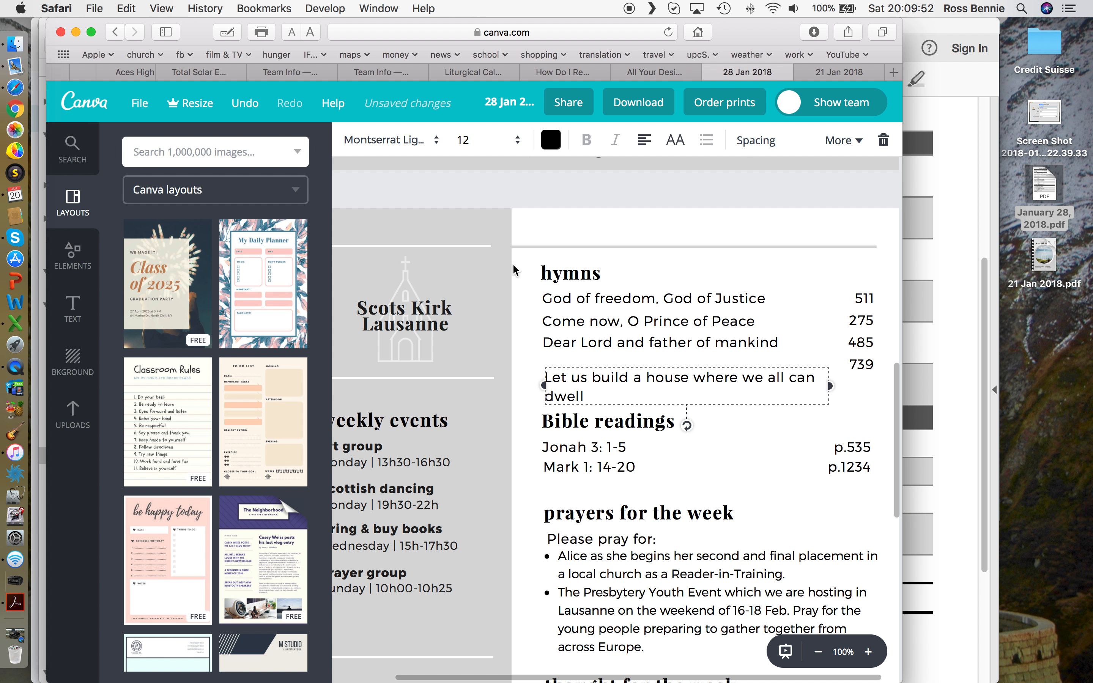
pyautogui.click(246, 108)
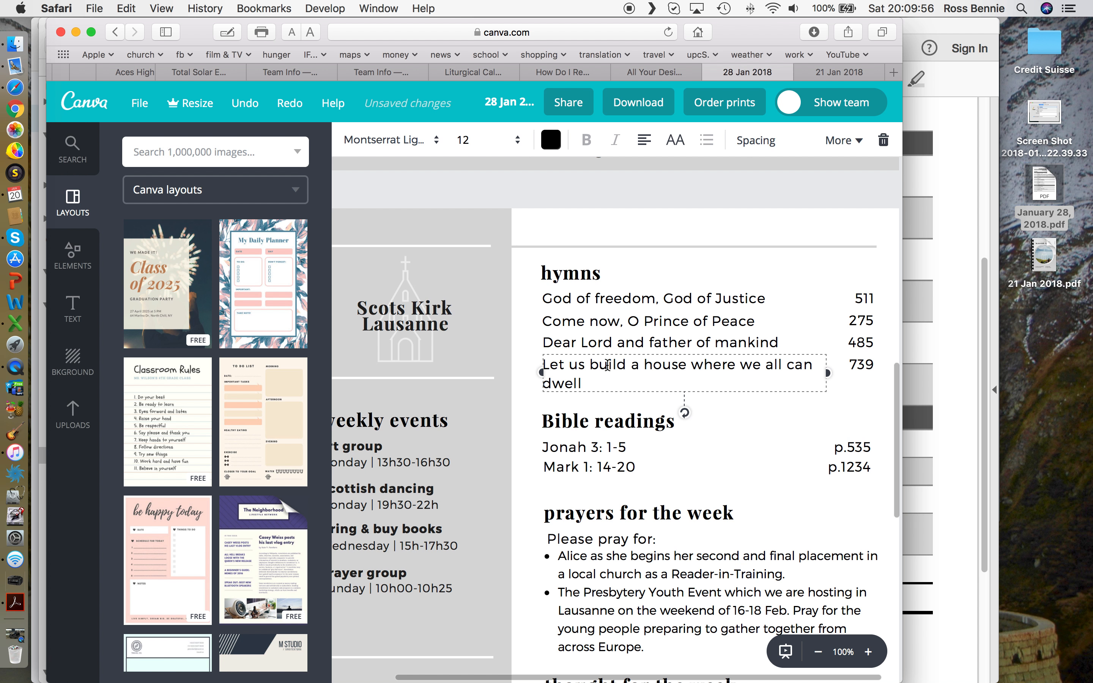
pyautogui.doubleClick(563, 384)
pyautogui.press('BackSpace')
pyautogui.press('BackSpace')
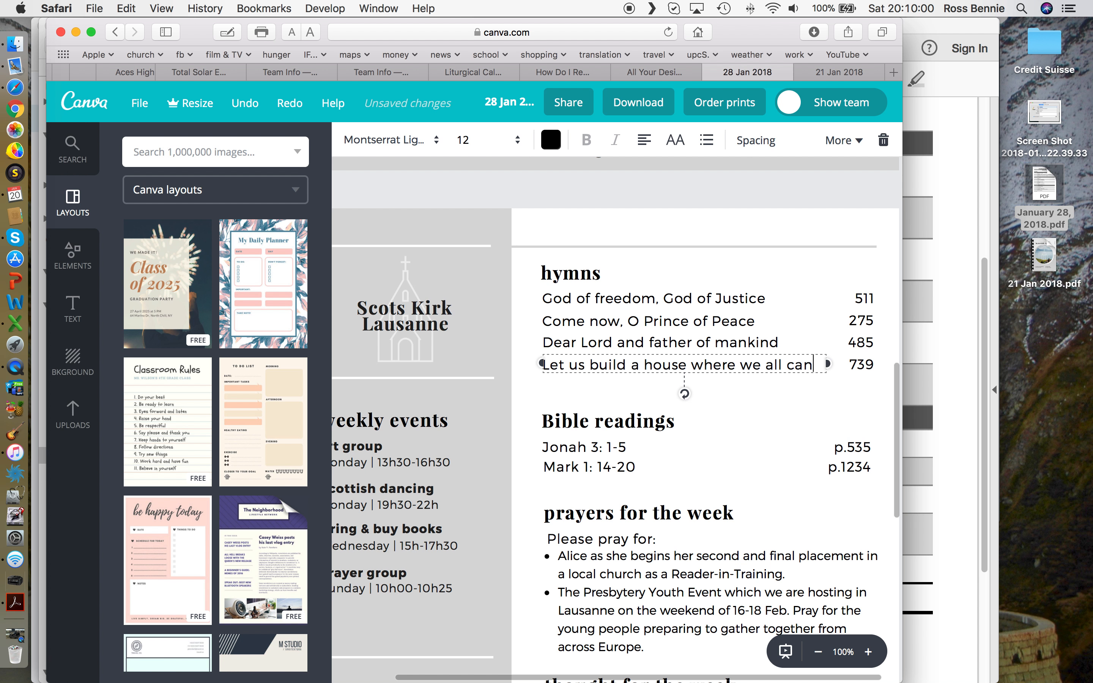
pyautogui.press('BackSpace')
pyautogui.press('BackSpace')
pyautogui.press('BackSpace')
pyautogui.press('BackSpace')
pyautogui.press('BackSpace')
pyautogui.press('BackSpace')
pyautogui.press('BackSpace')
pyautogui.press('BackSpace')
pyautogui.press('BackSpace')
pyautogui.press('BackSpace')
pyautogui.press('BackSpace')
pyautogui.press('BackSpace')
pyautogui.press('BackSpace')
pyautogui.press('BackSpace')
pyautogui.press('BackSpace')
pyautogui.press('BackSpace')
pyautogui.press('BackSpace')
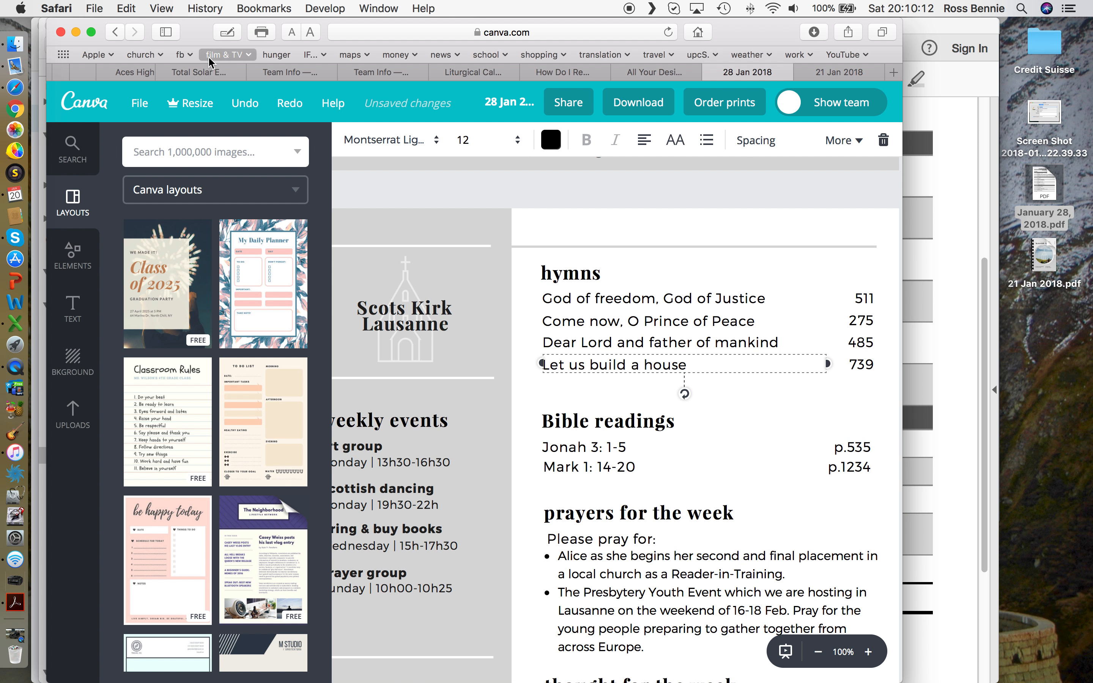
# Step: Save the bulletin, then highlight hymn number 198 in the order-of-service PDF
pyautogui.click(141, 104)
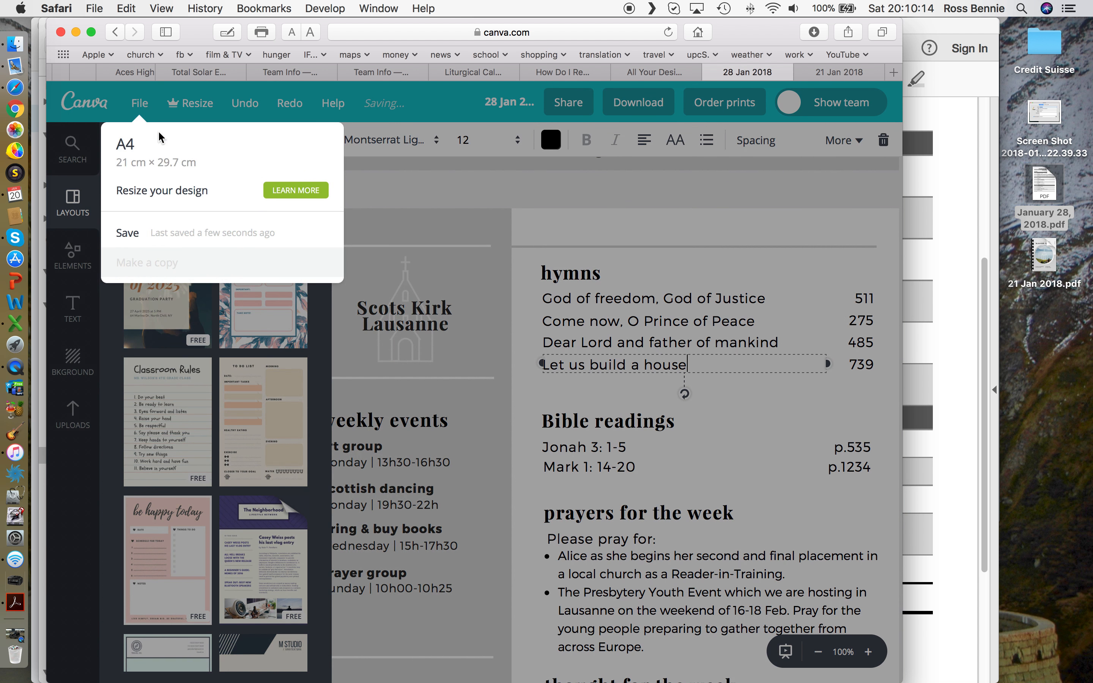
pyautogui.click(144, 233)
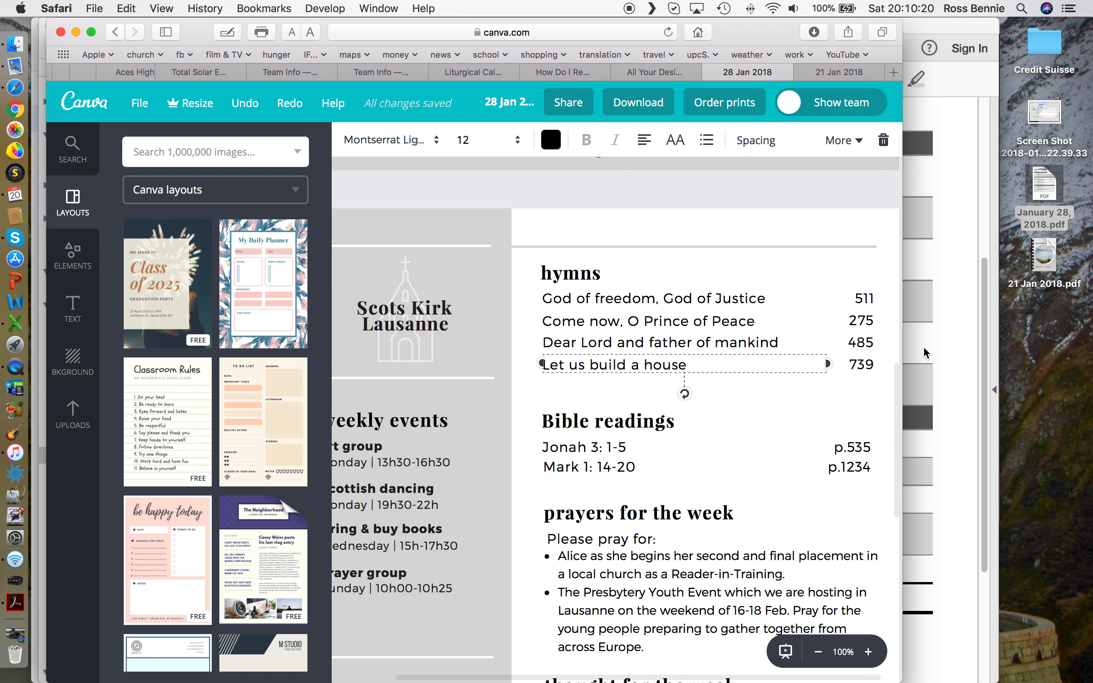
pyautogui.click(943, 351)
pyautogui.doubleClick(420, 526)
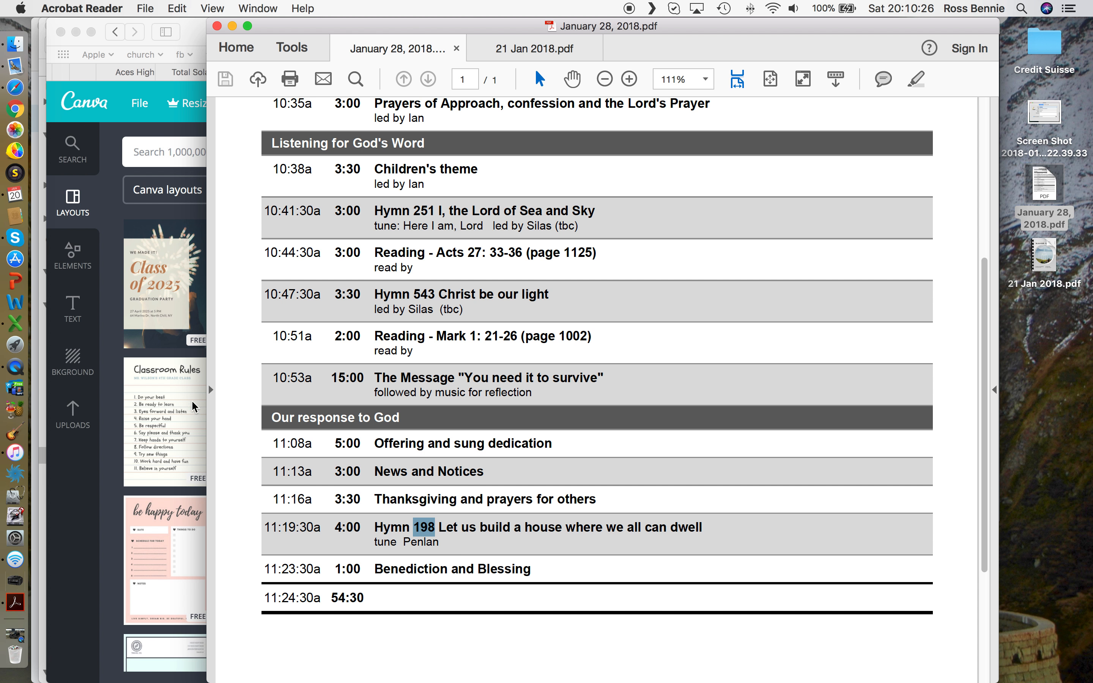
# Step: Change the hymn number beside 'Let us build a house' from 739 to 198
pyautogui.click(114, 348)
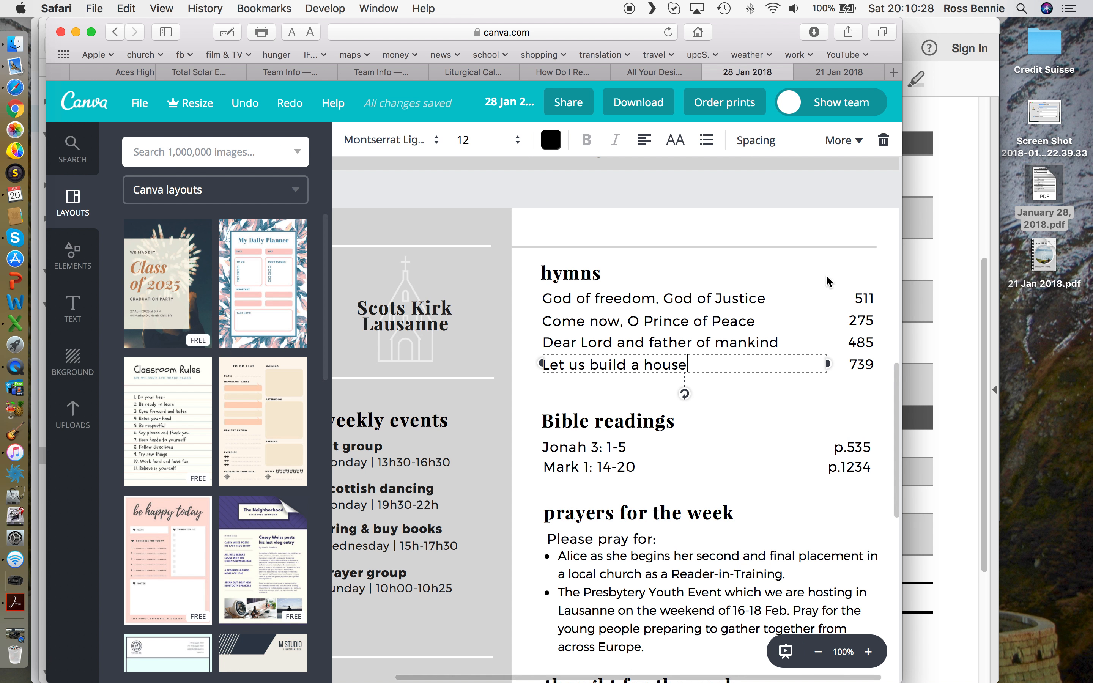
pyautogui.click(862, 365)
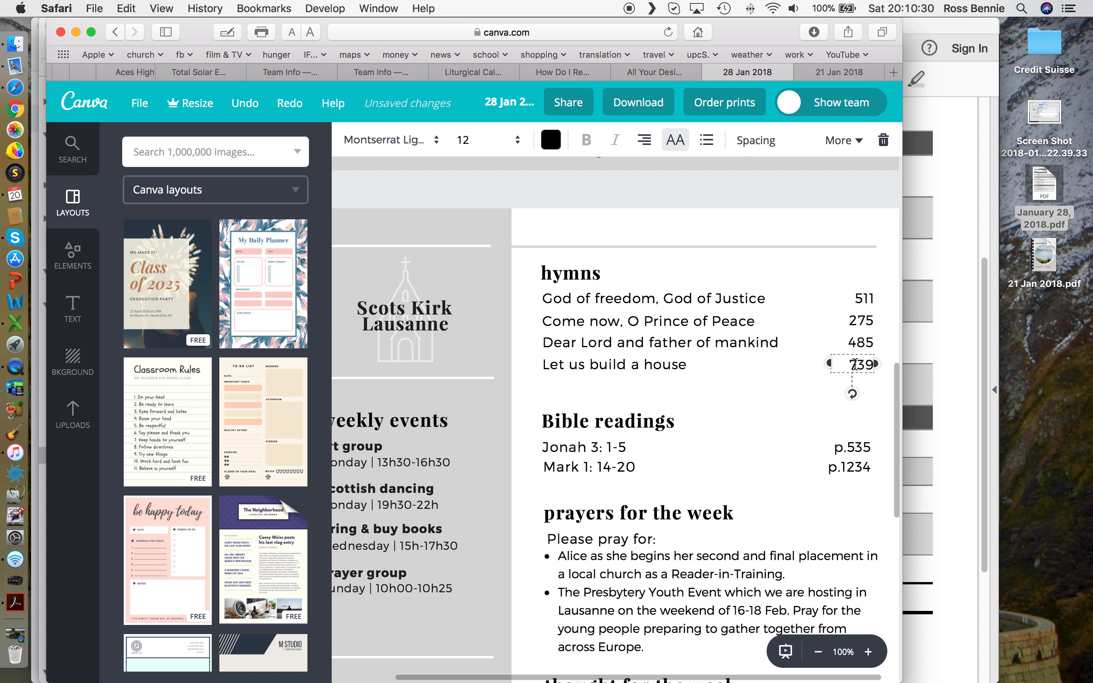
pyautogui.doubleClick(858, 364)
pyautogui.write('198')
# Step: Save the bulletin and bring up the planning email in Mail
pyautogui.click(140, 105)
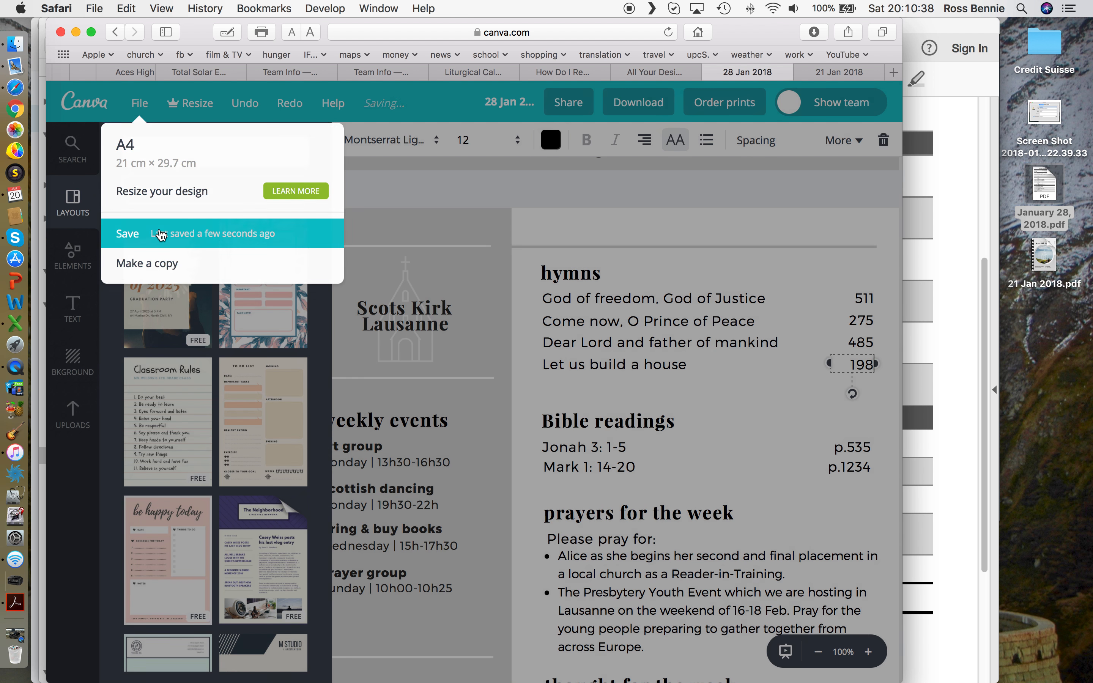
pyautogui.click(161, 235)
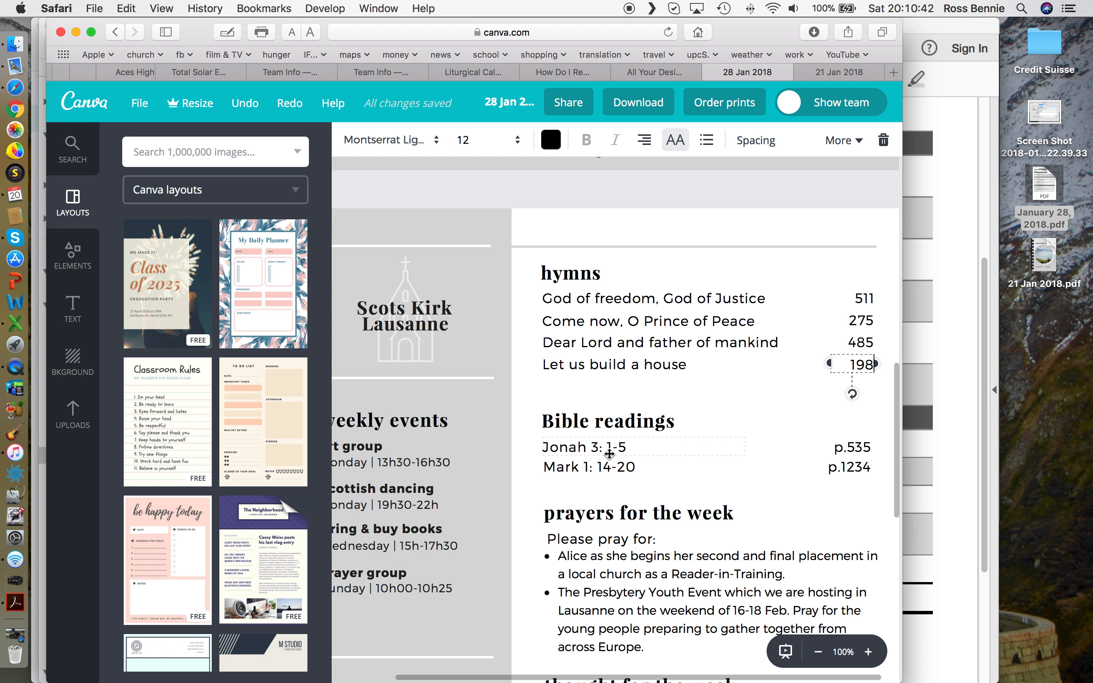
pyautogui.scroll(-5, 610, 453)
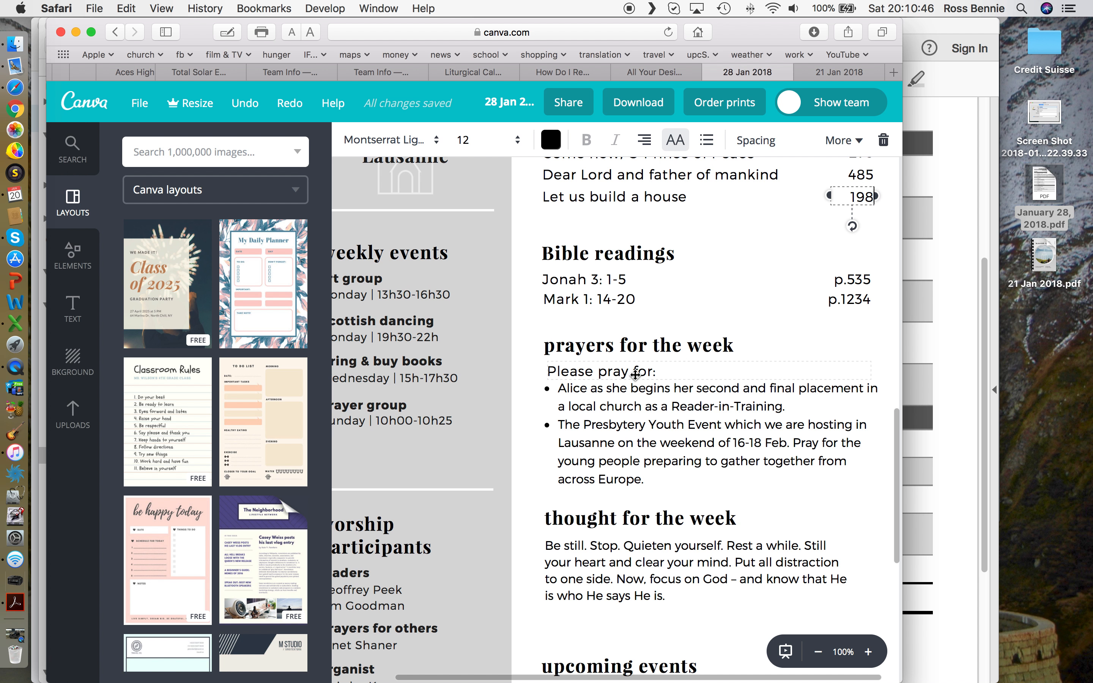
pyautogui.click(59, 75)
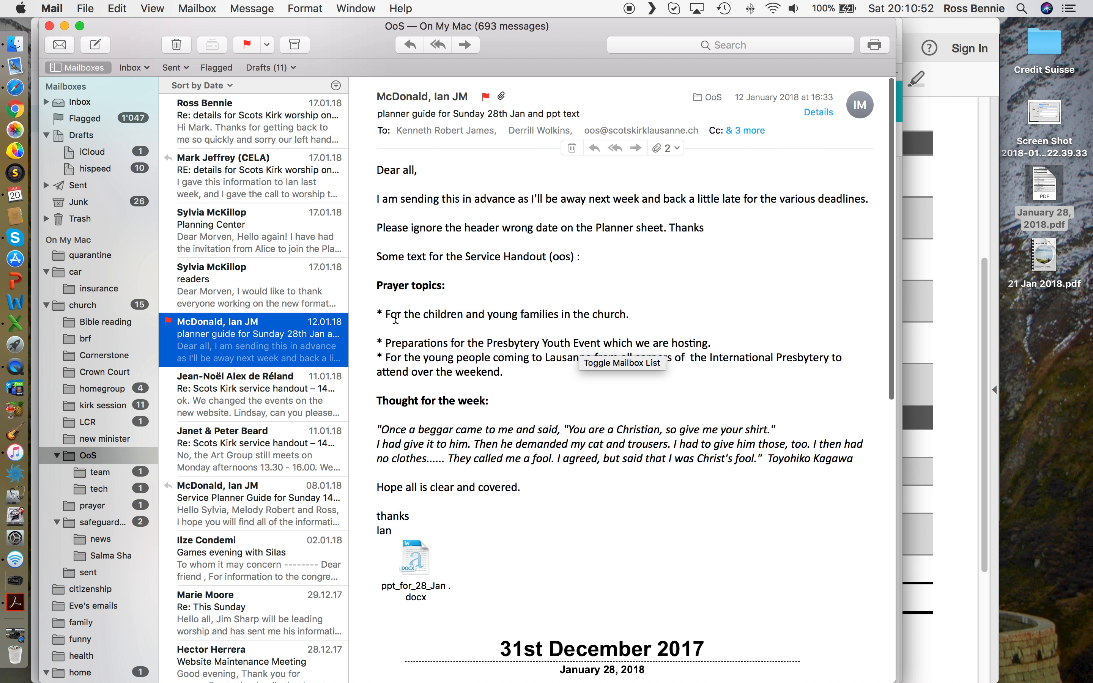
# Step: Select the children and young families prayer topic, then the first prayer bullet in Canva
pyautogui.click(384, 315)
pyautogui.moveTo(384, 315); pyautogui.dragTo(631, 310)
pyautogui.press('super+c')
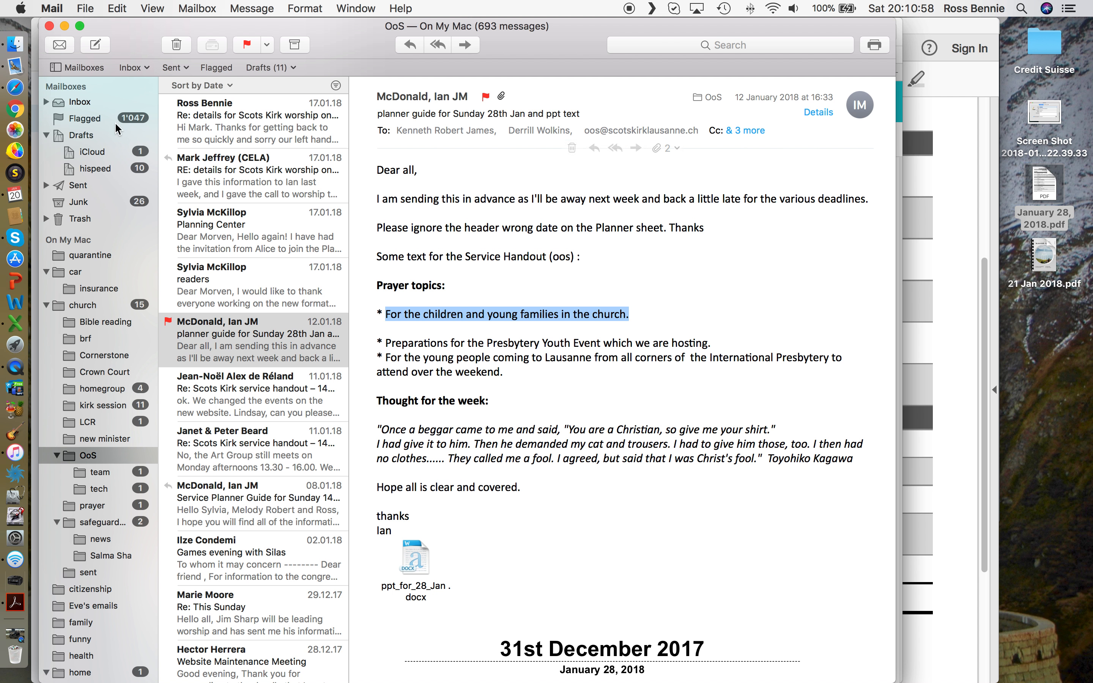
pyautogui.click(18, 89)
pyautogui.click(610, 392)
pyautogui.moveTo(790, 408); pyautogui.dragTo(566, 389)
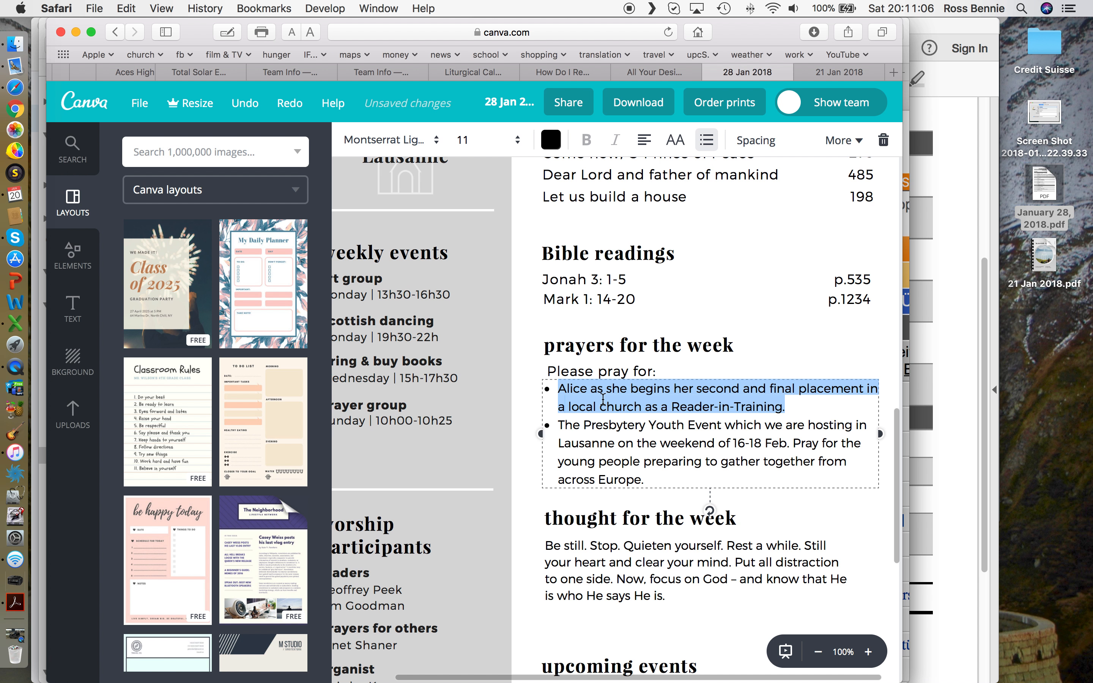
# Step: Paste 'For the children and young families in the church' over the first prayer bullet and save
pyautogui.press('super+v')
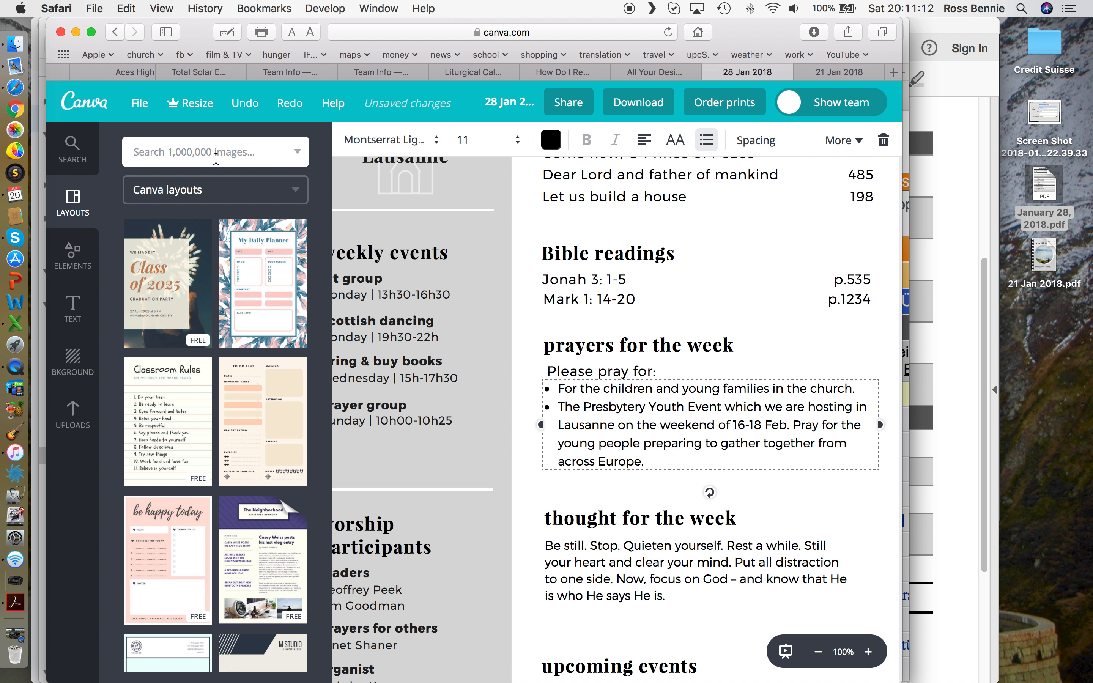
pyautogui.click(141, 106)
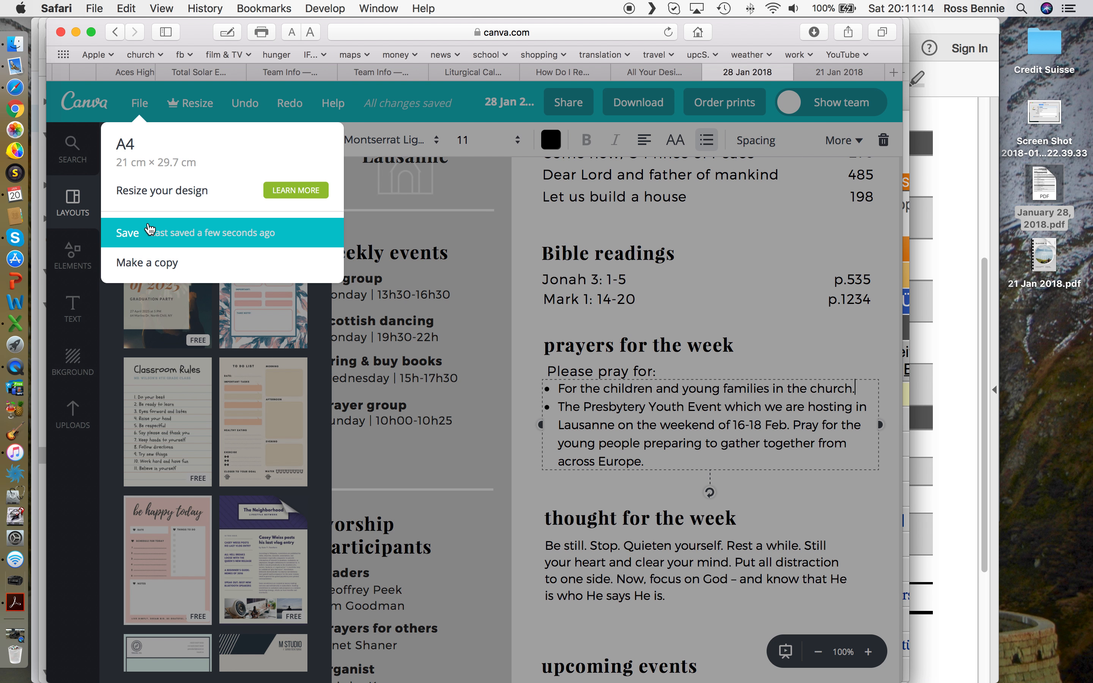
pyautogui.click(150, 234)
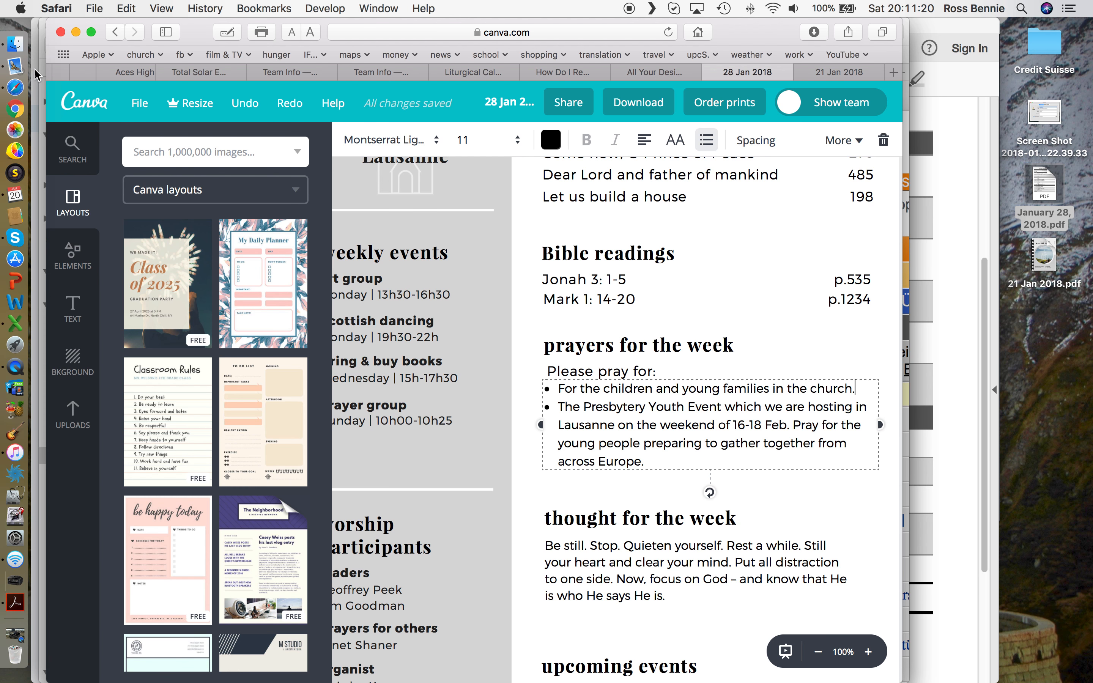
pyautogui.click(49, 71)
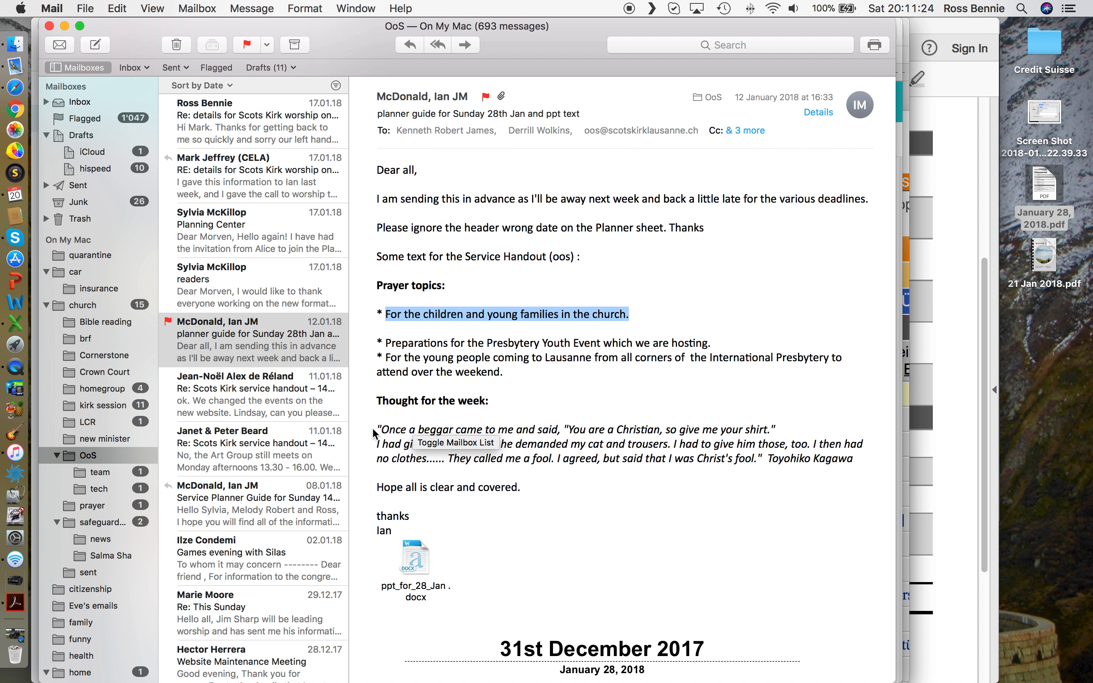
# Step: Select the italic beggar quote from the email's Thought for the week and return to Canva
pyautogui.moveTo(379, 428); pyautogui.dragTo(857, 457)
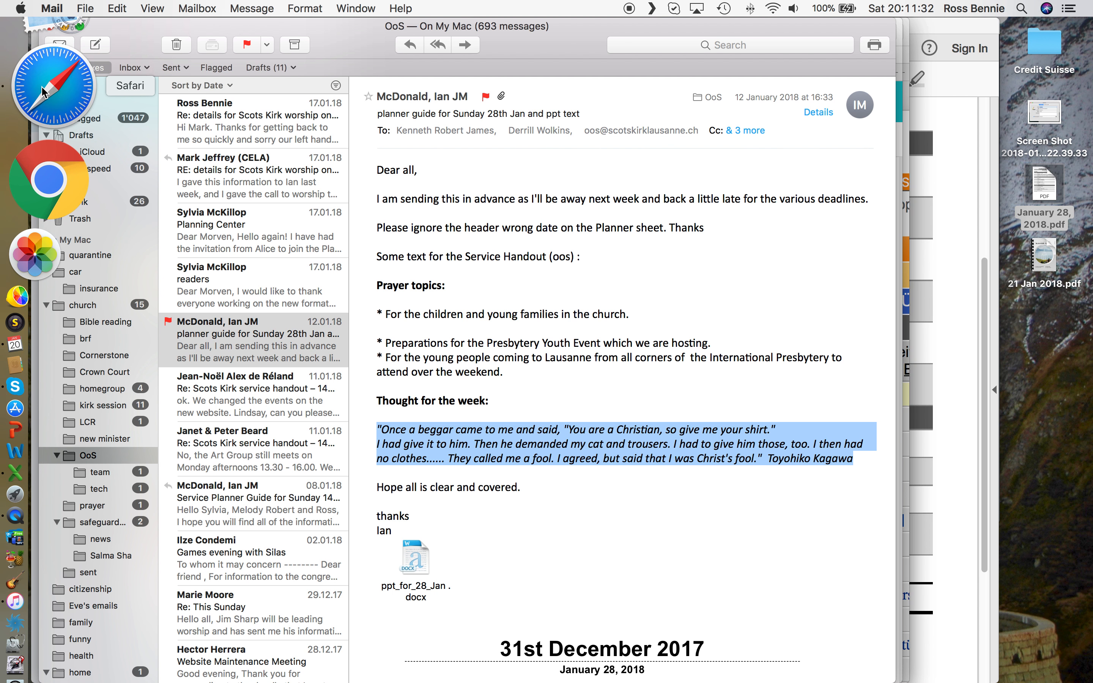
pyautogui.click(18, 85)
# Step: Paste the beggar quote over the thought for the week and push the author name right
pyautogui.scroll(-3, 683, 524)
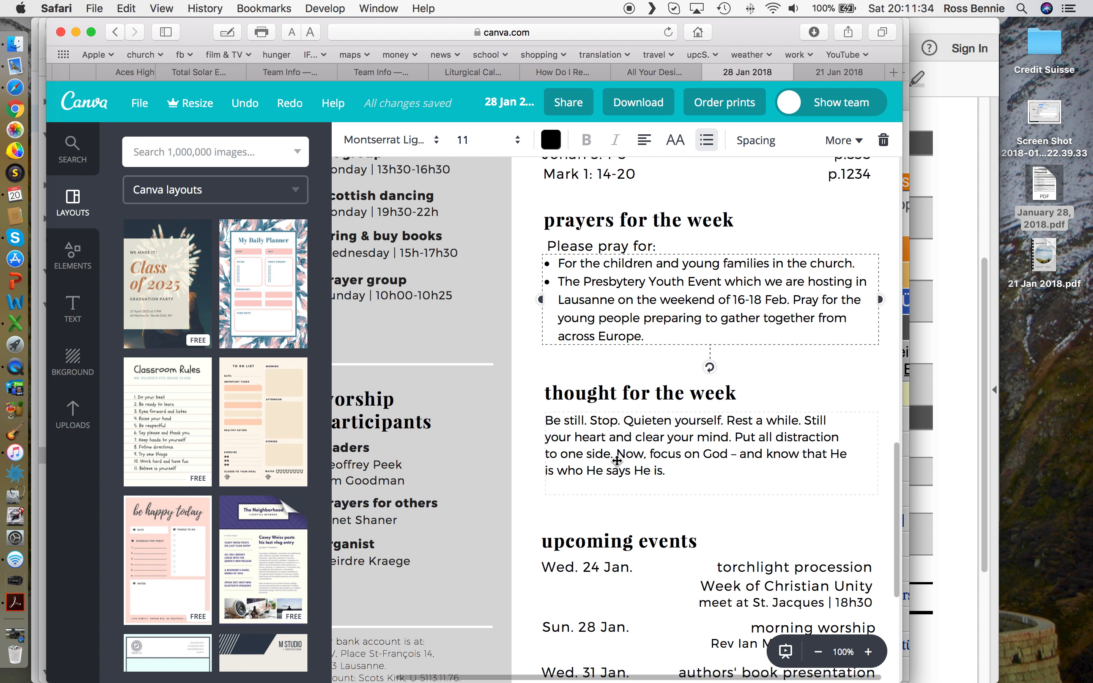
pyautogui.click(605, 439)
pyautogui.tripleClick(607, 439)
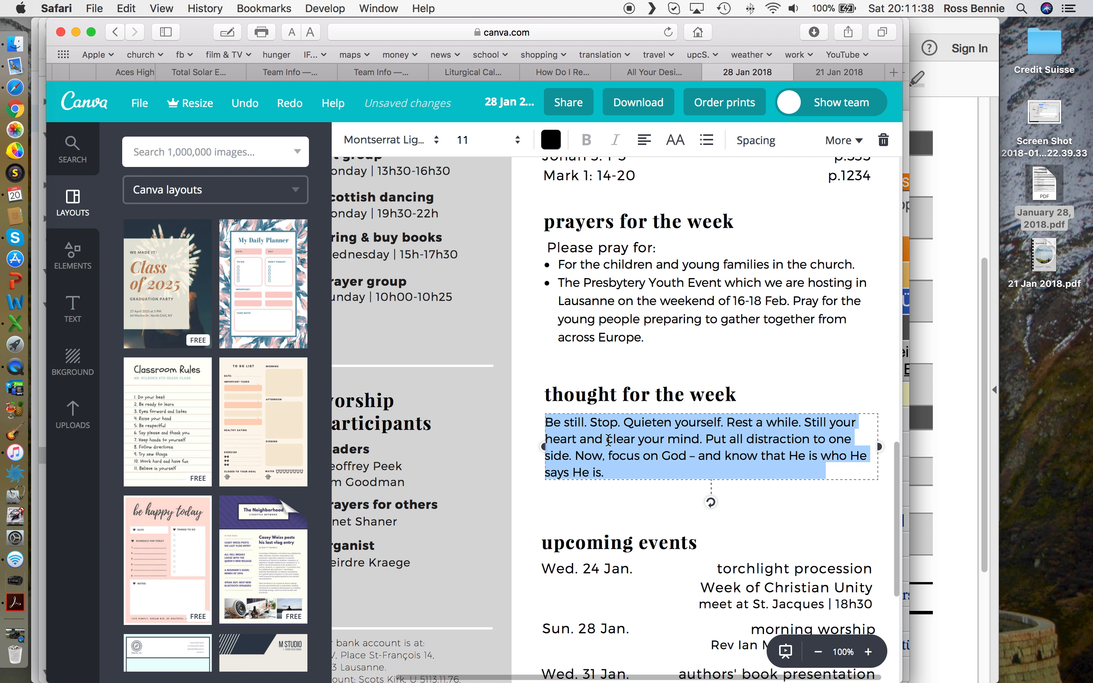
pyautogui.write('"Once a beggar came to me and said, "You are a Christian, so give me your shirt." I had give it to him. Then he demanded my cat and trousers. I had to give him those, too. I then had no clothes..... They called me a fool. I agreed, but said that I was Christ\'s fool."  Toyohiko Kagawa')
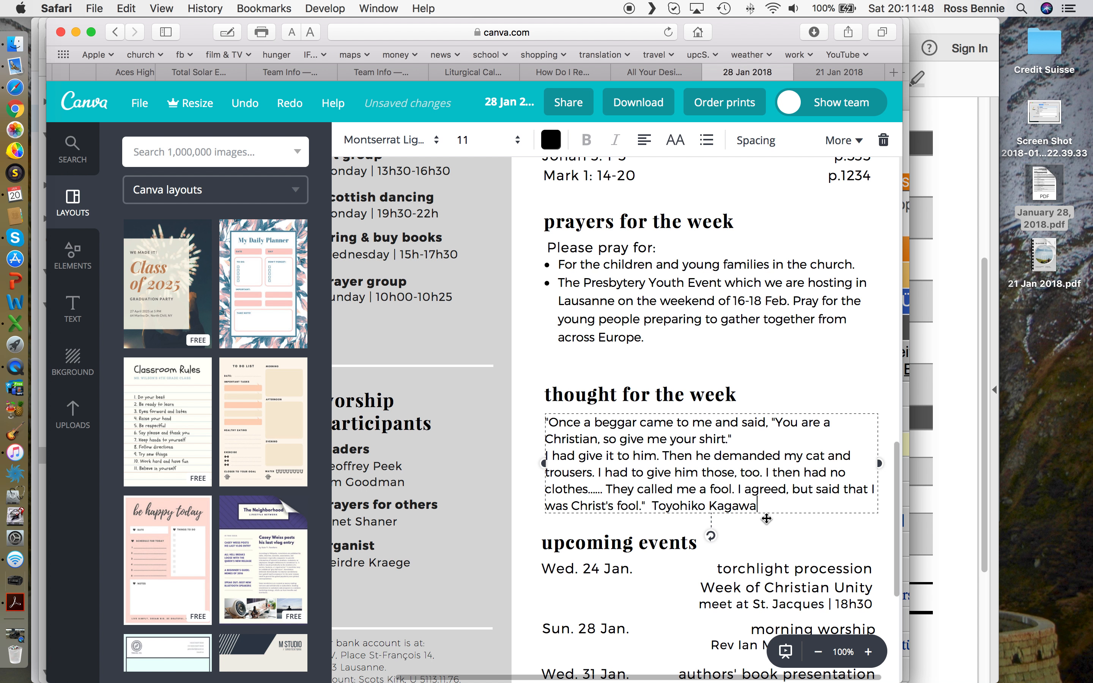
pyautogui.click(654, 504)
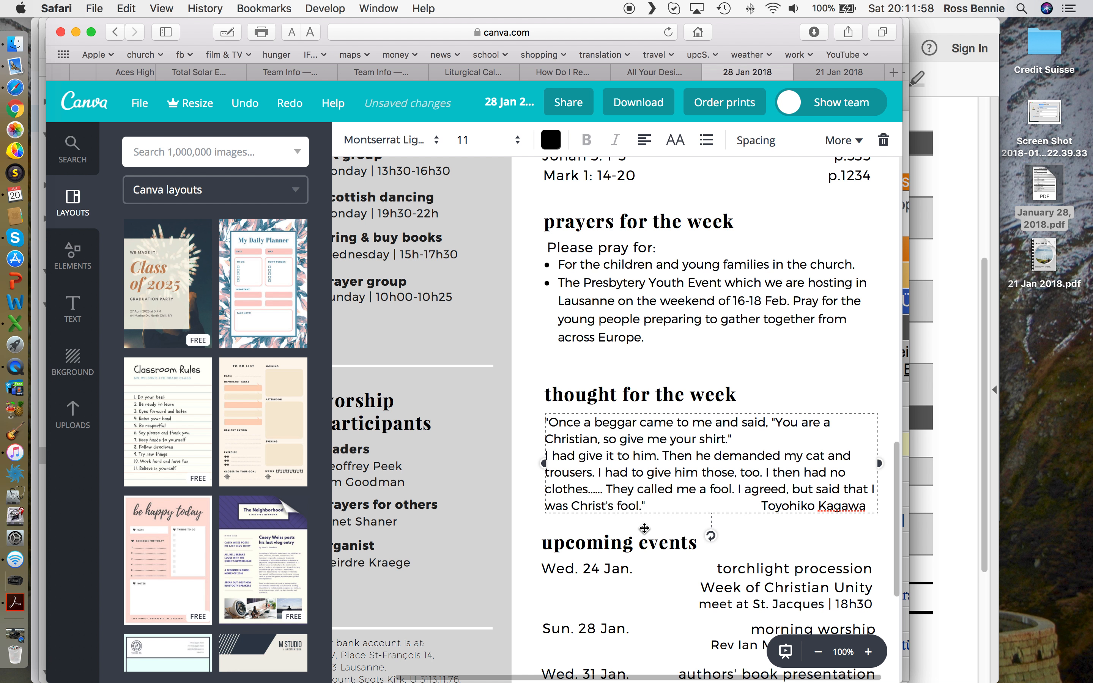
# Step: Save the bulletin with the new thought for the week
pyautogui.click(139, 102)
pyautogui.click(129, 232)
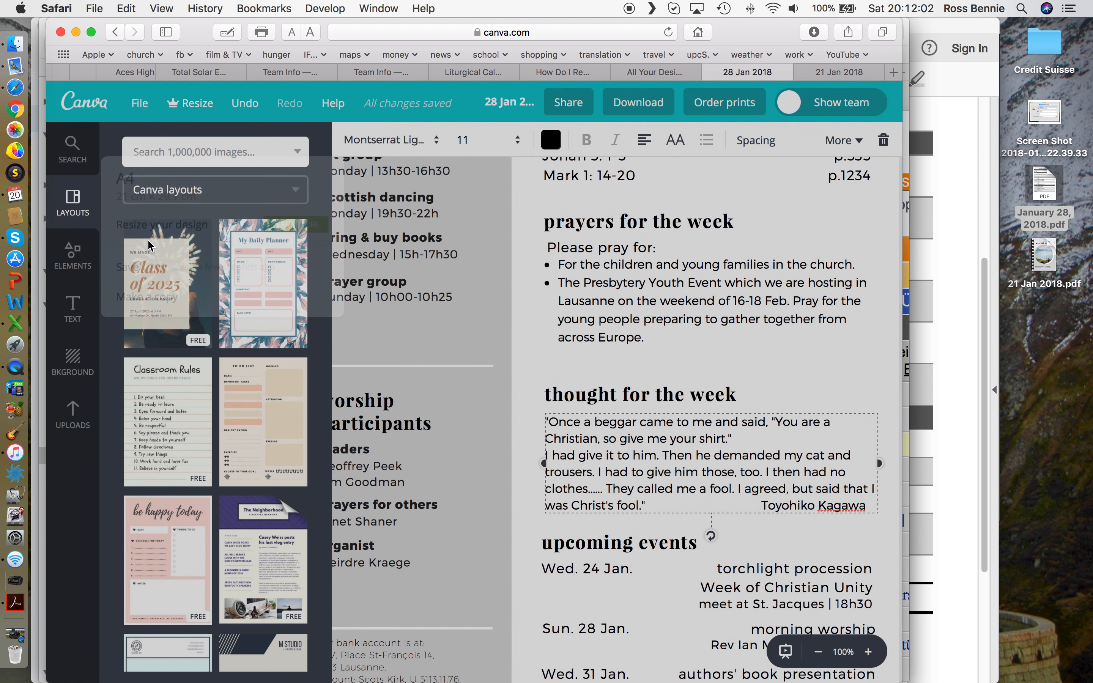
pyautogui.hscroll(-3, 478, 467)
pyautogui.hscroll(-2, 478, 466)
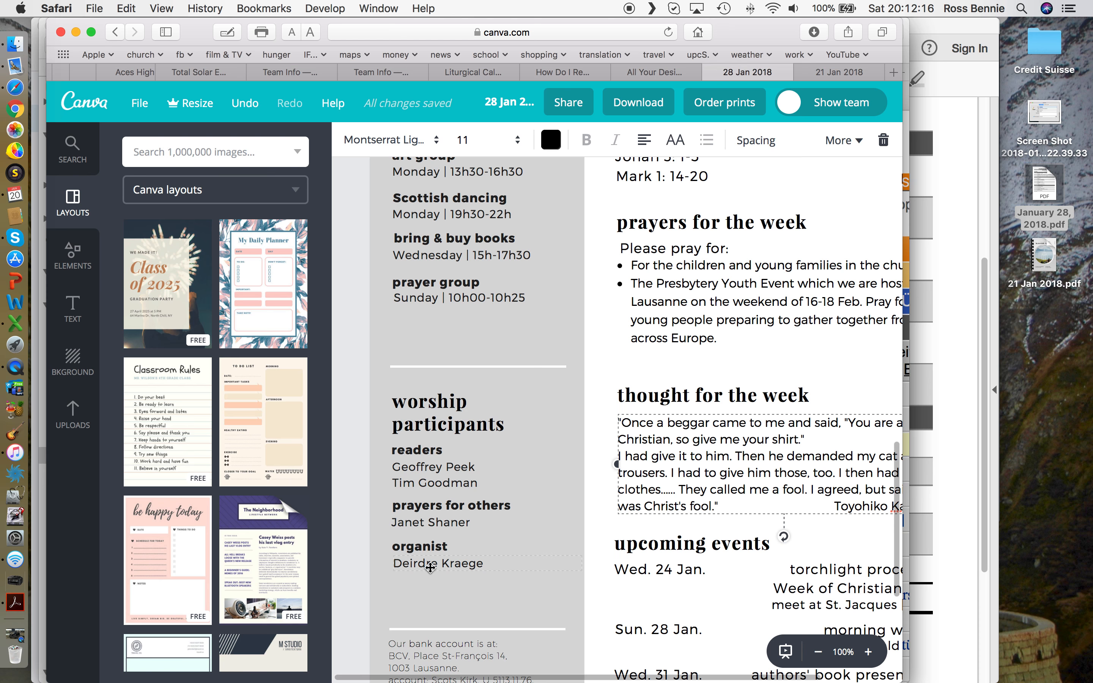
pyautogui.doubleClick(427, 469)
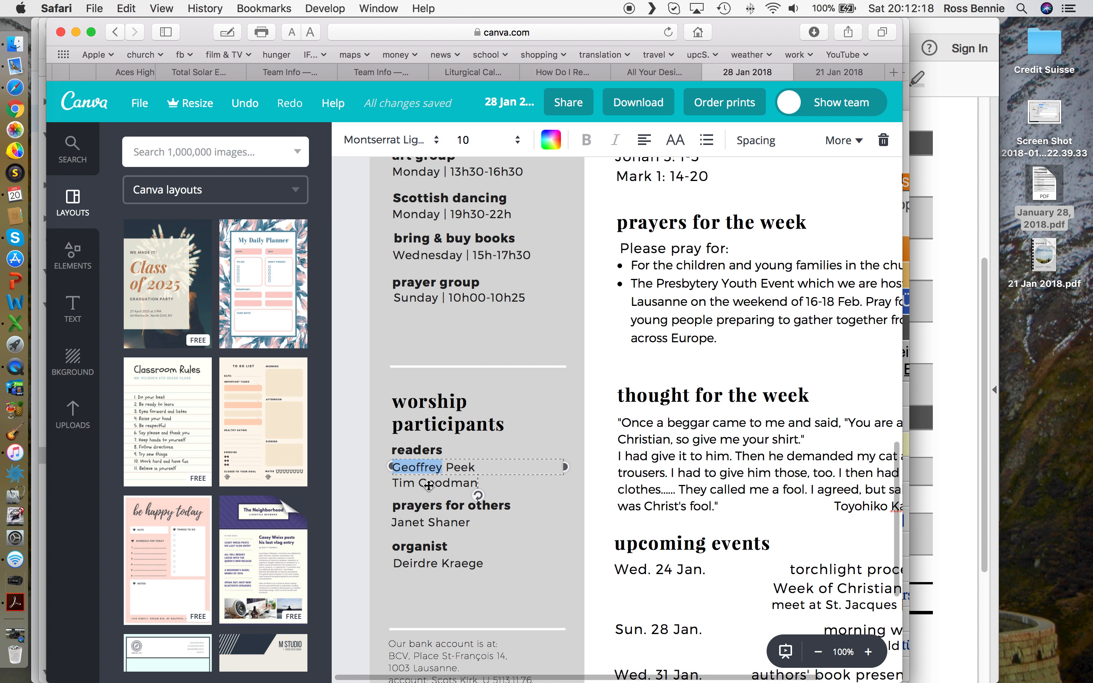
pyautogui.tripleClick(428, 468)
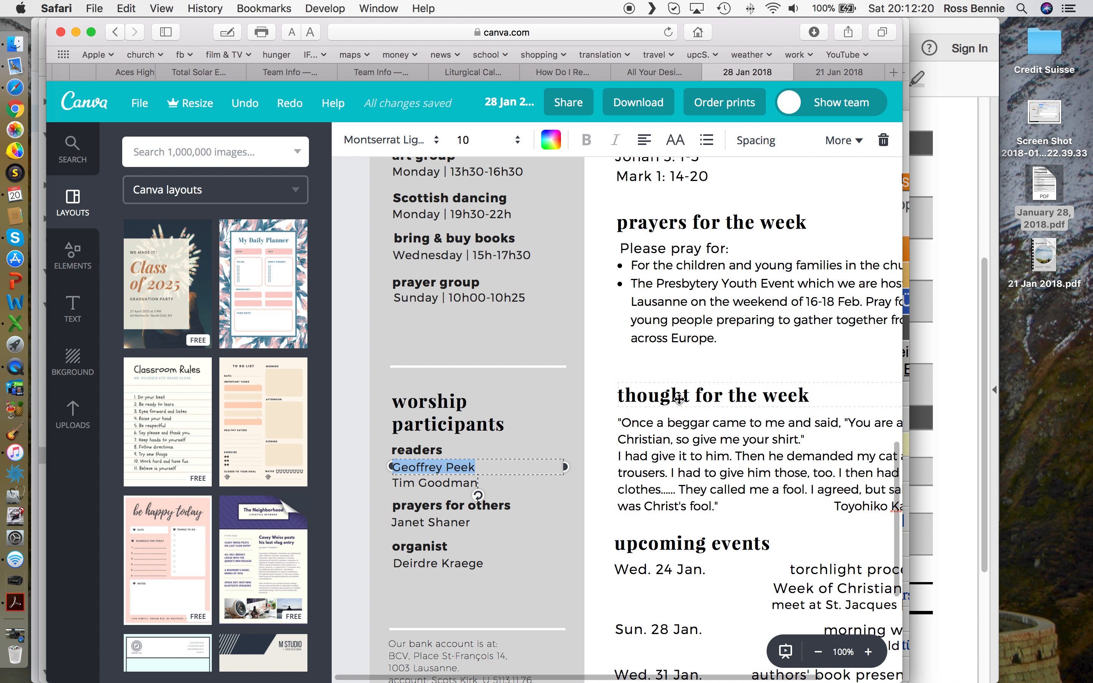
pyautogui.click(506, 432)
pyautogui.scroll(2, 494, 377)
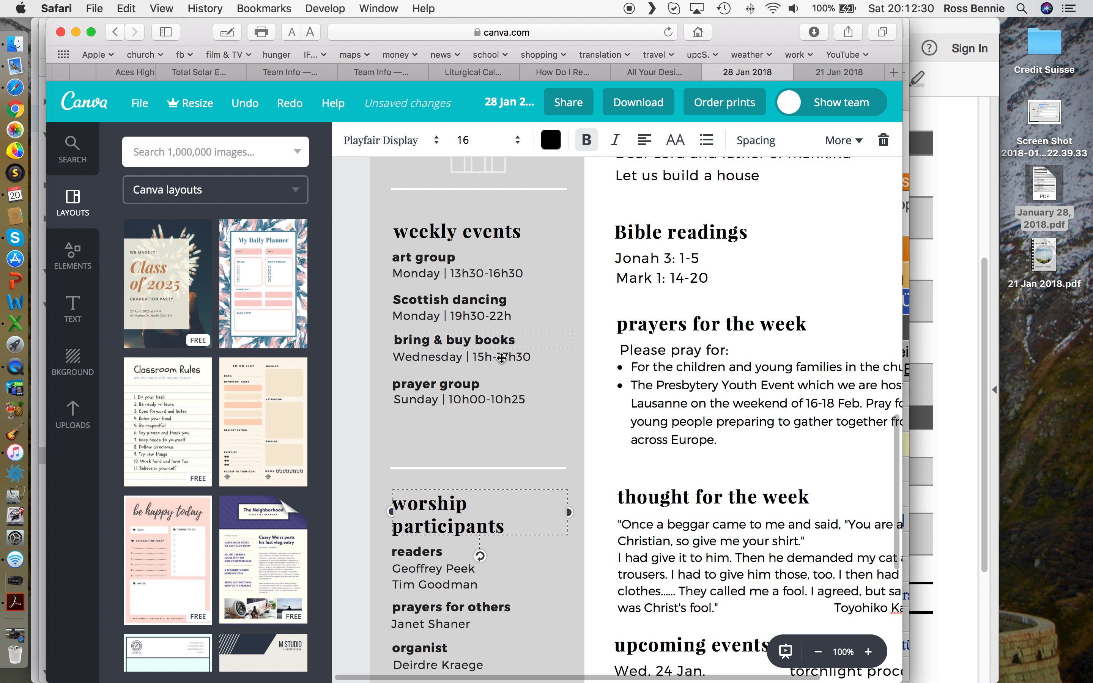
pyautogui.scroll(-3, 660, 438)
pyautogui.scroll(-3, 661, 437)
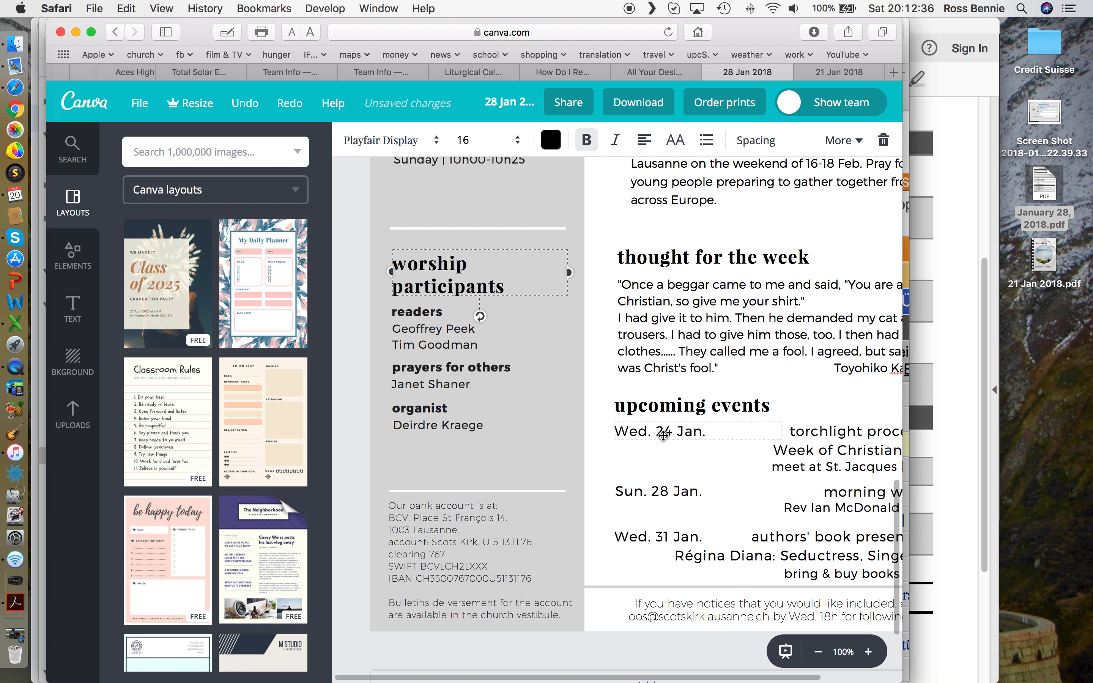
pyautogui.hscroll(4, 663, 435)
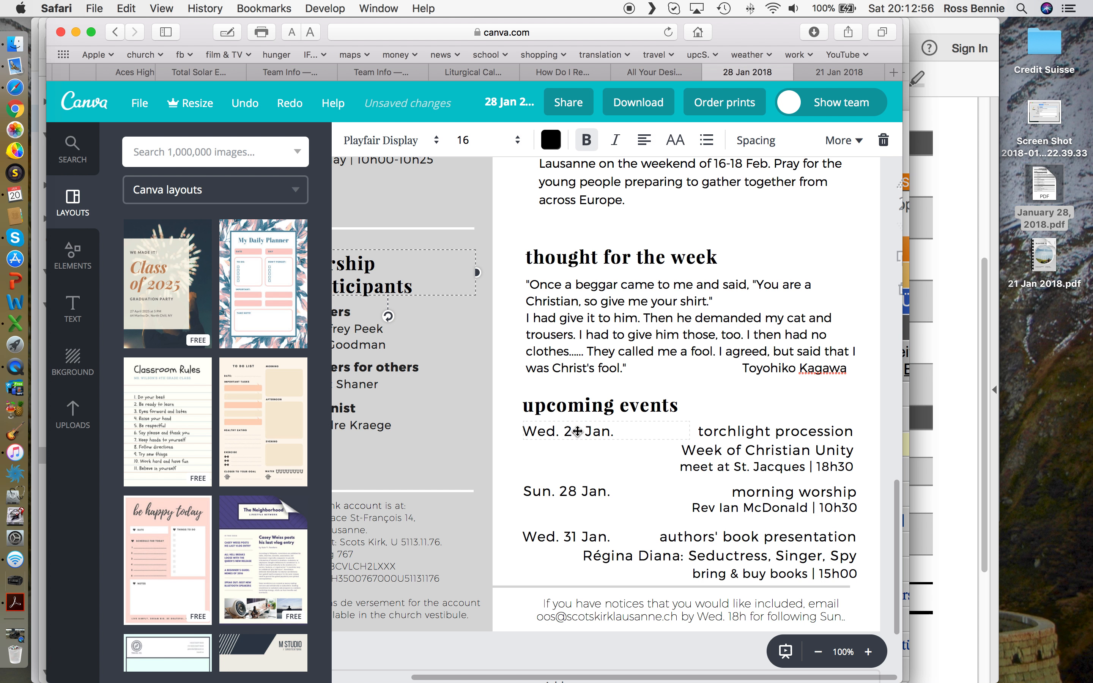
pyautogui.doubleClick(577, 432)
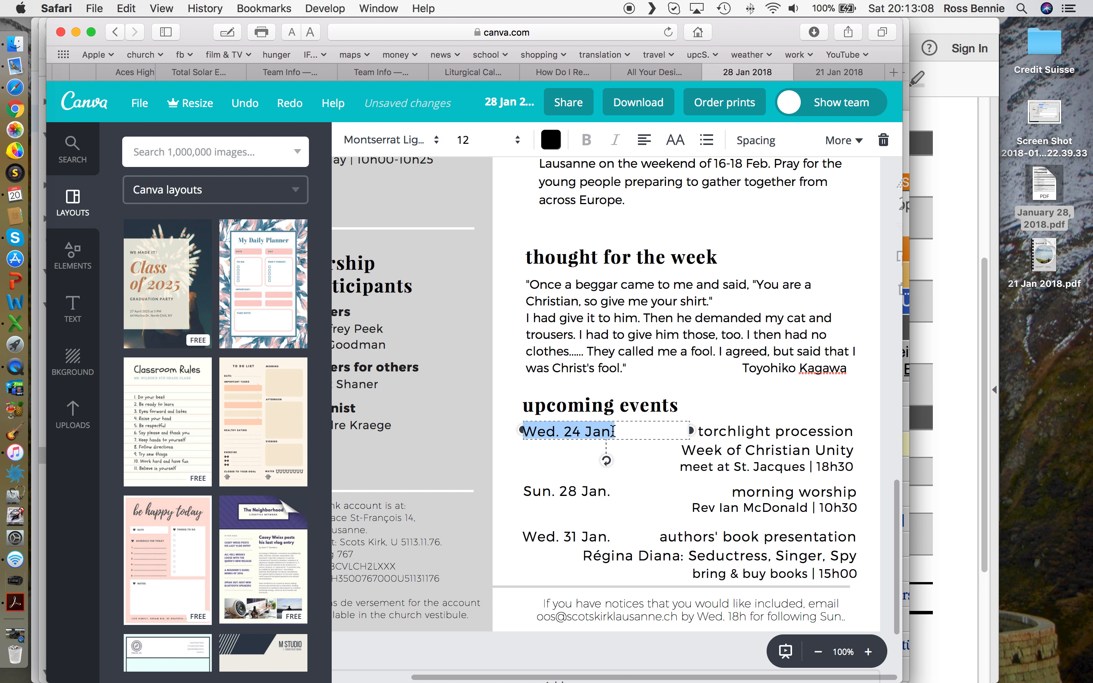
# Step: Delete the Wed. 24 Jan. date, torchlight procession, Week of Christian Unity and St. Jacques 18h30 lines
pyautogui.press('BackSpace')
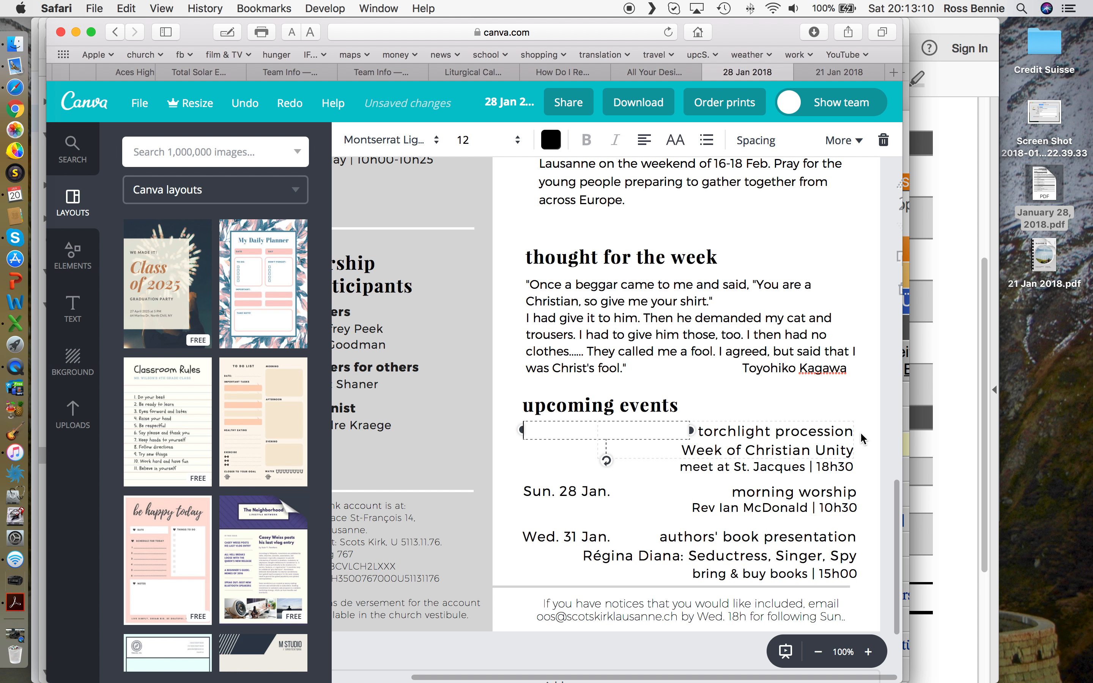
pyautogui.tripleClick(758, 431)
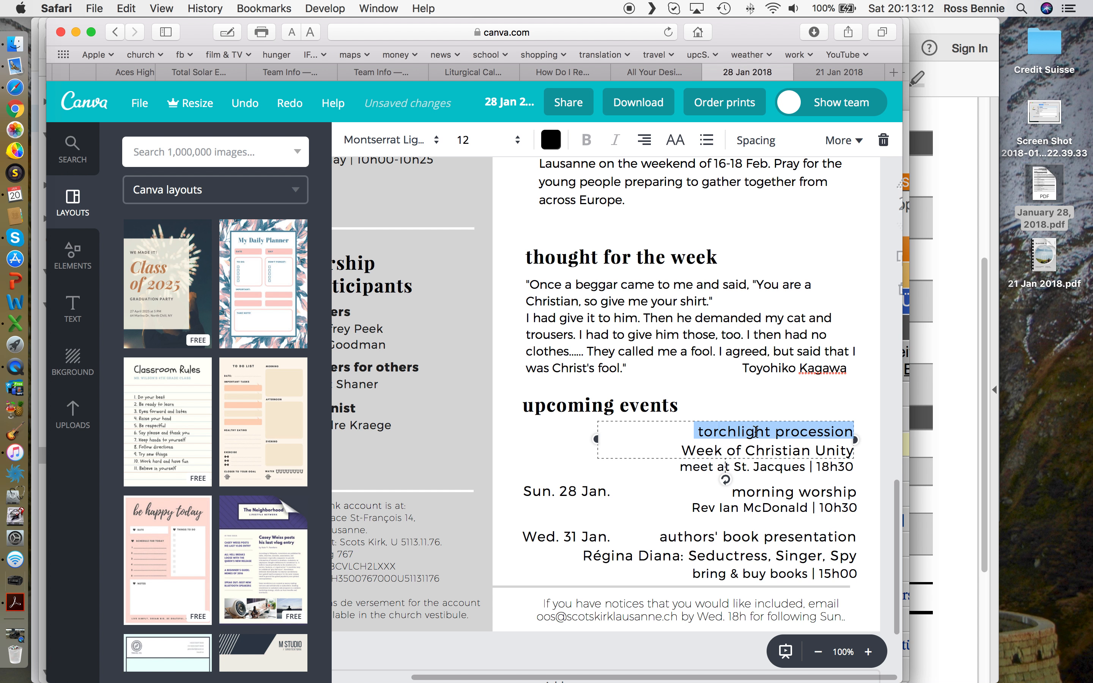
pyautogui.press('BackSpace')
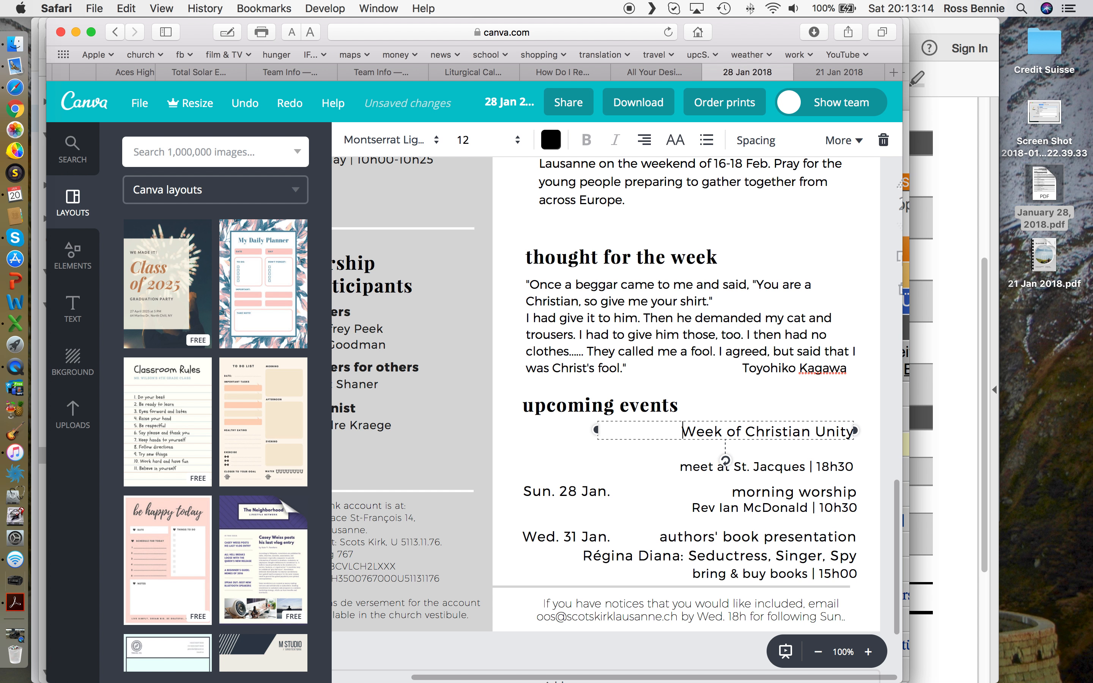
pyautogui.tripleClick(732, 432)
pyautogui.press('BackSpace')
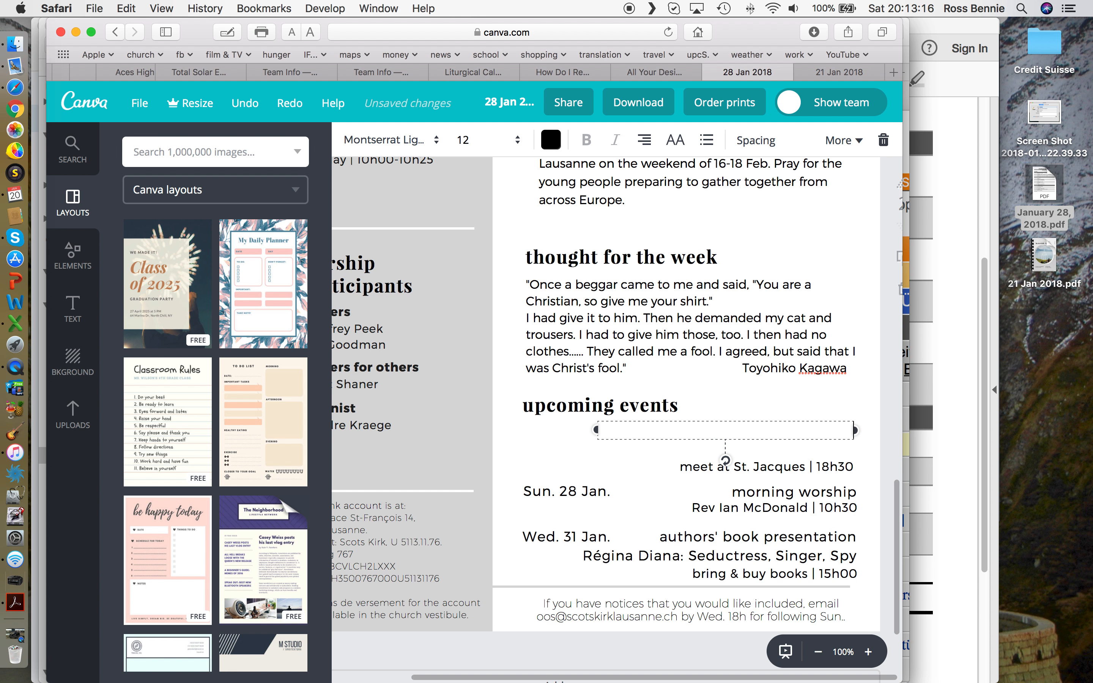
pyautogui.tripleClick(768, 468)
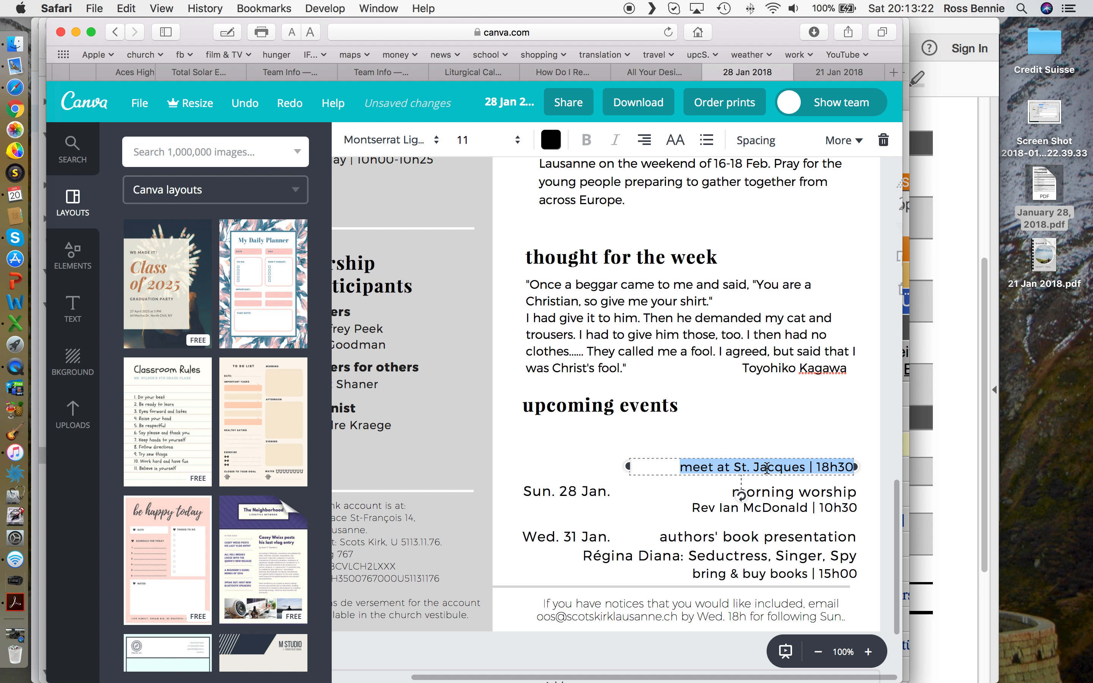
pyautogui.press('BackSpace')
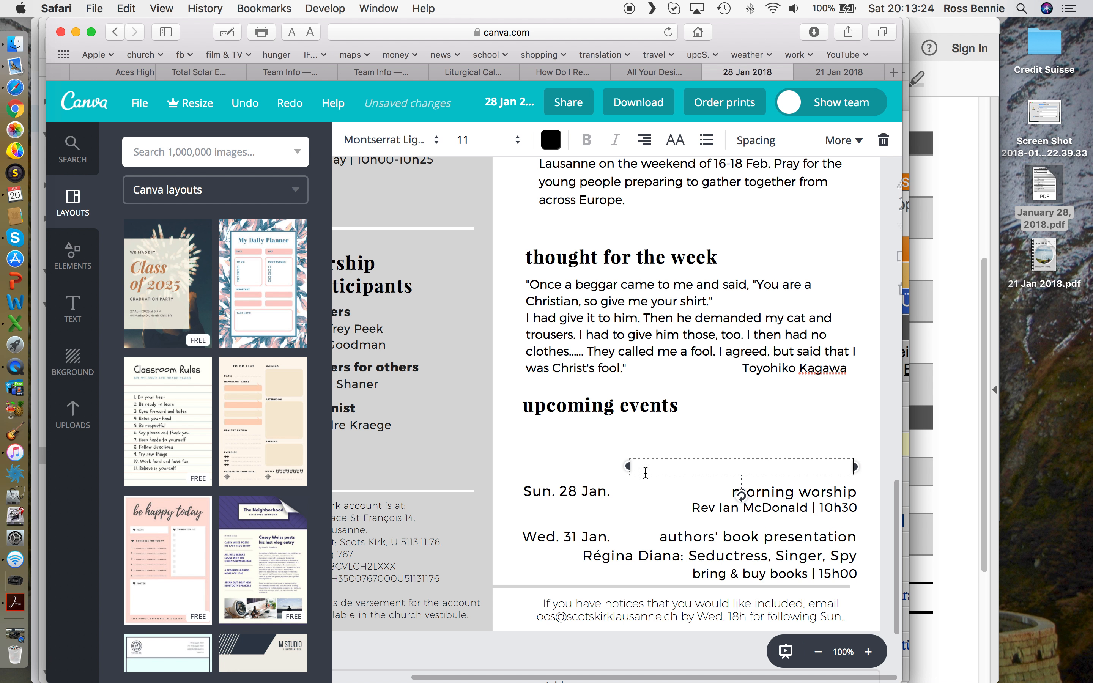
pyautogui.click(587, 472)
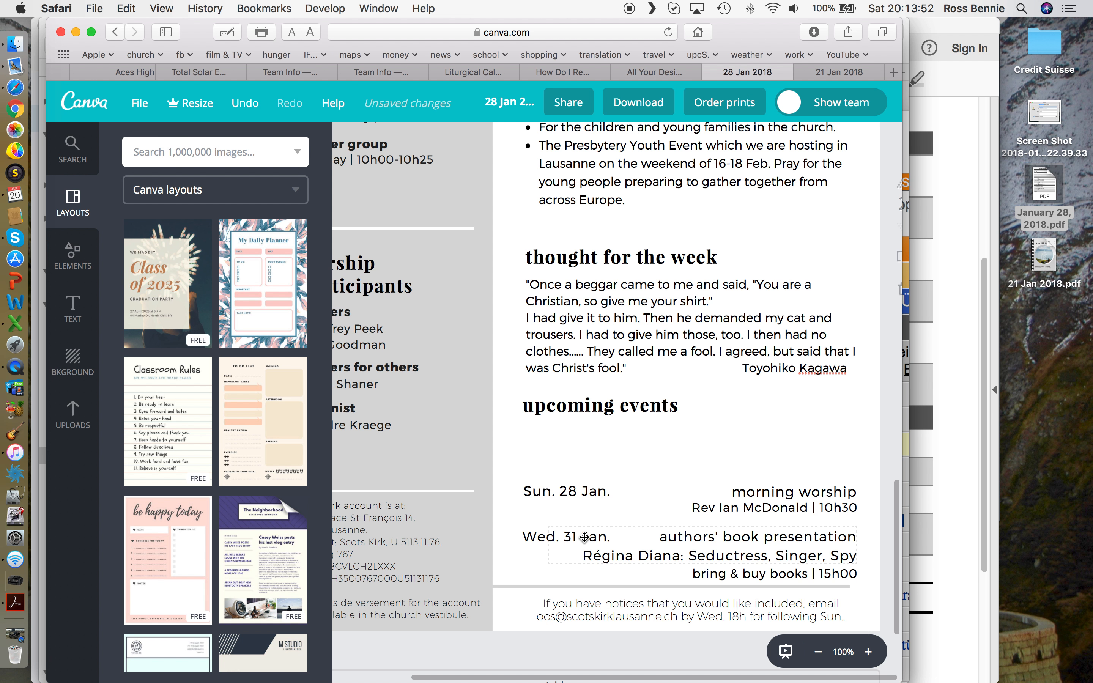
# Step: Drag the 'Wed. 31 Jan.' date up to sit just under the upcoming events heading
pyautogui.click(547, 538)
pyautogui.moveTo(547, 537); pyautogui.dragTo(547, 448)
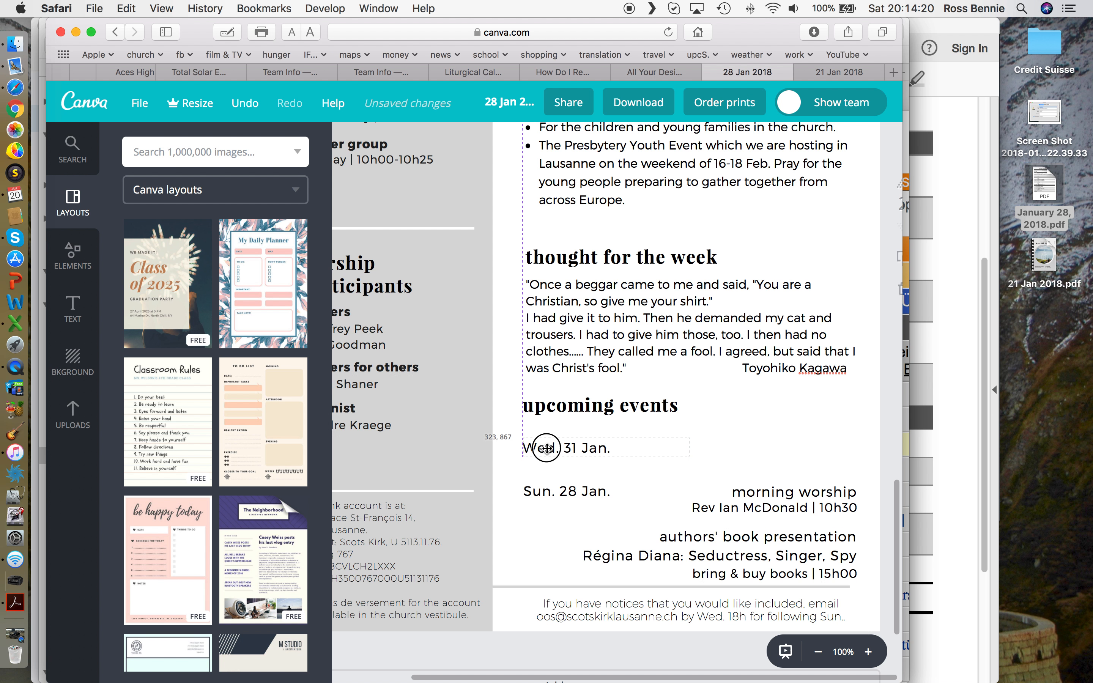
pyautogui.moveTo(547, 448); pyautogui.dragTo(547, 440)
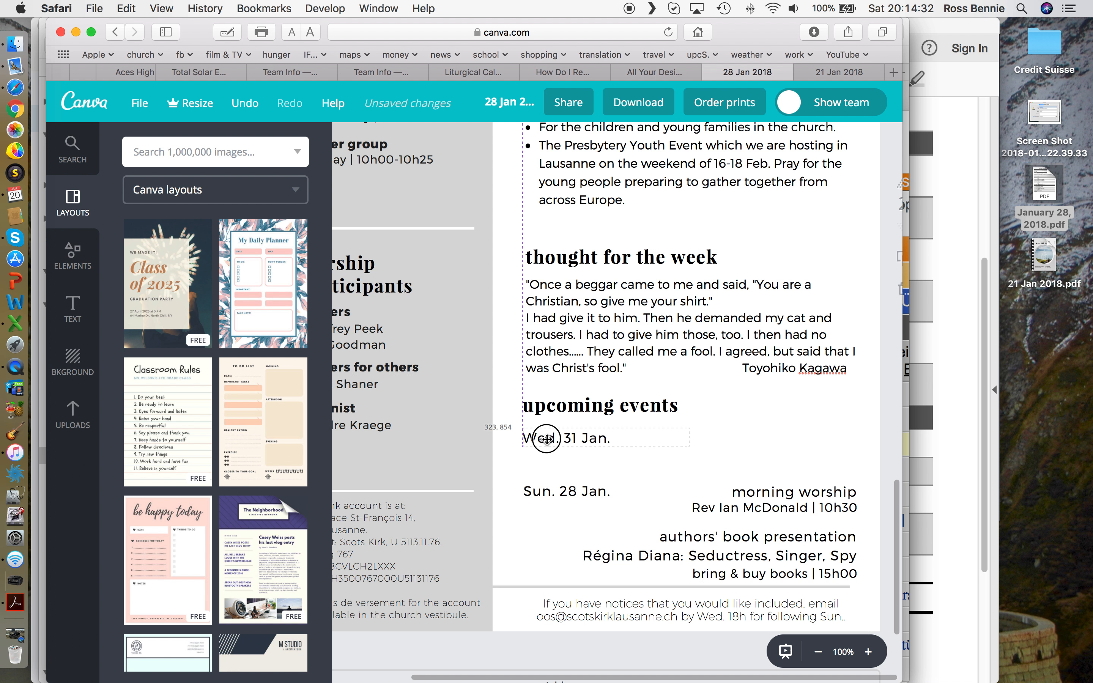
pyautogui.moveTo(546, 439); pyautogui.dragTo(547, 439)
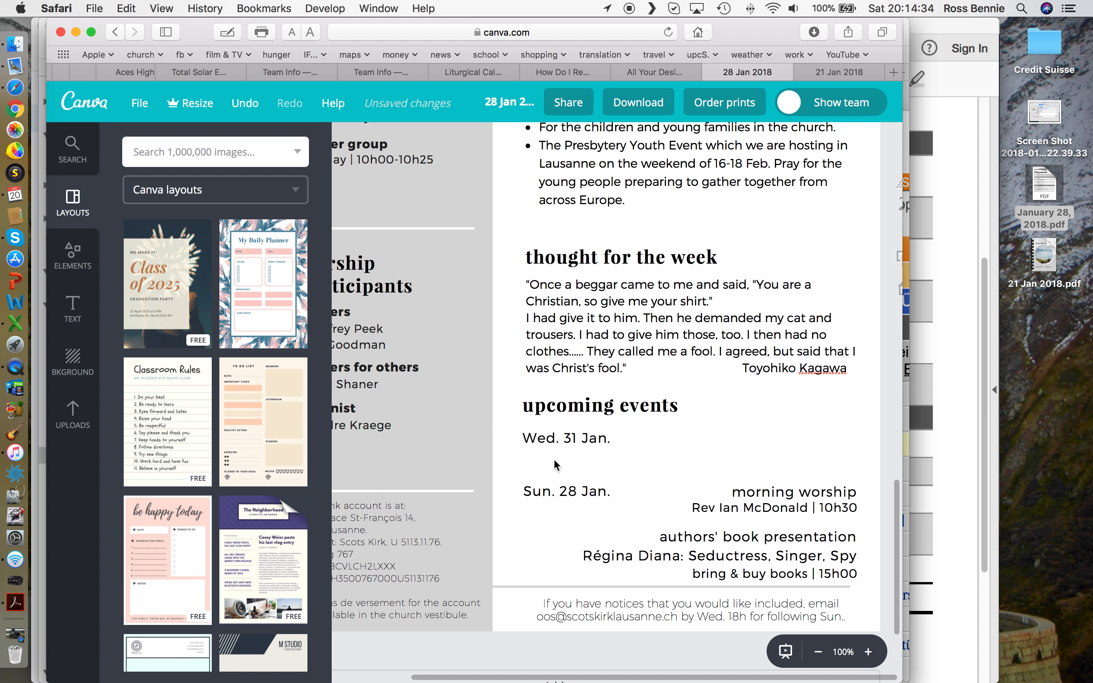
# Step: Nudge the authors' book presentation text slightly upward
pyautogui.click(708, 538)
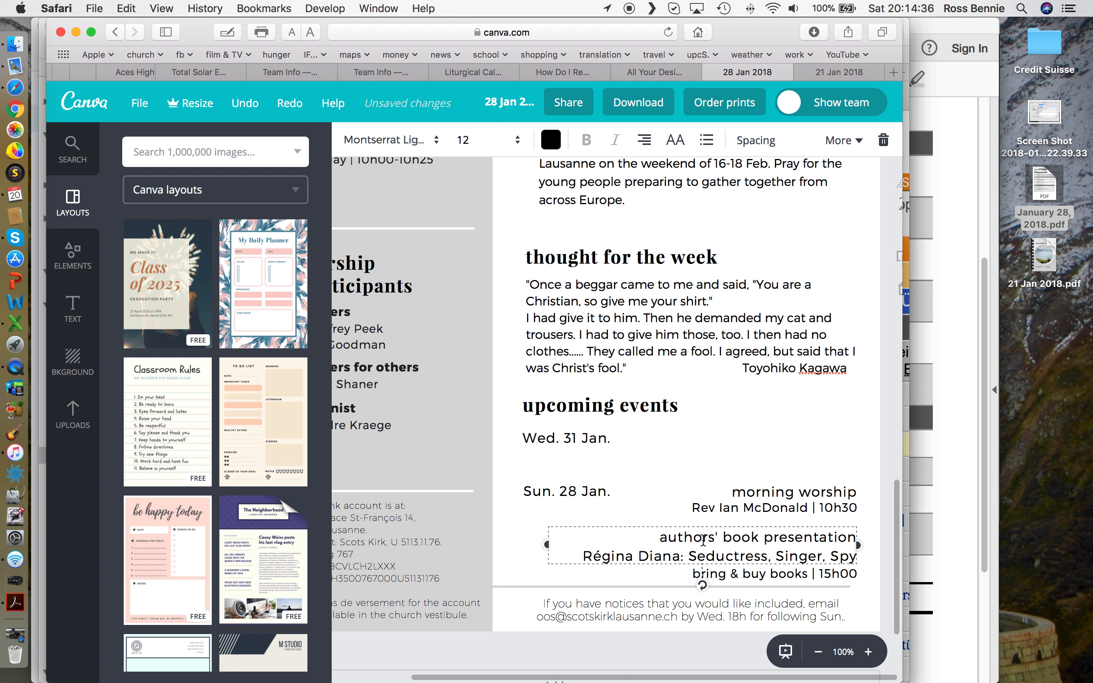
pyautogui.moveTo(641, 580); pyautogui.dragTo(641, 579)
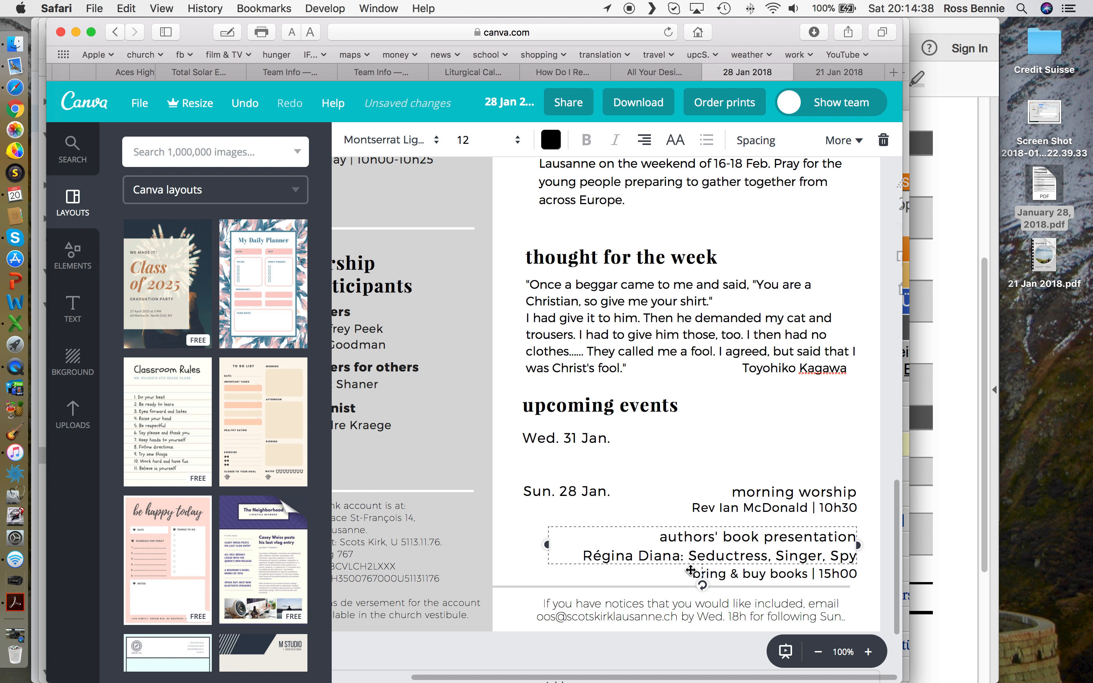
pyautogui.click(771, 466)
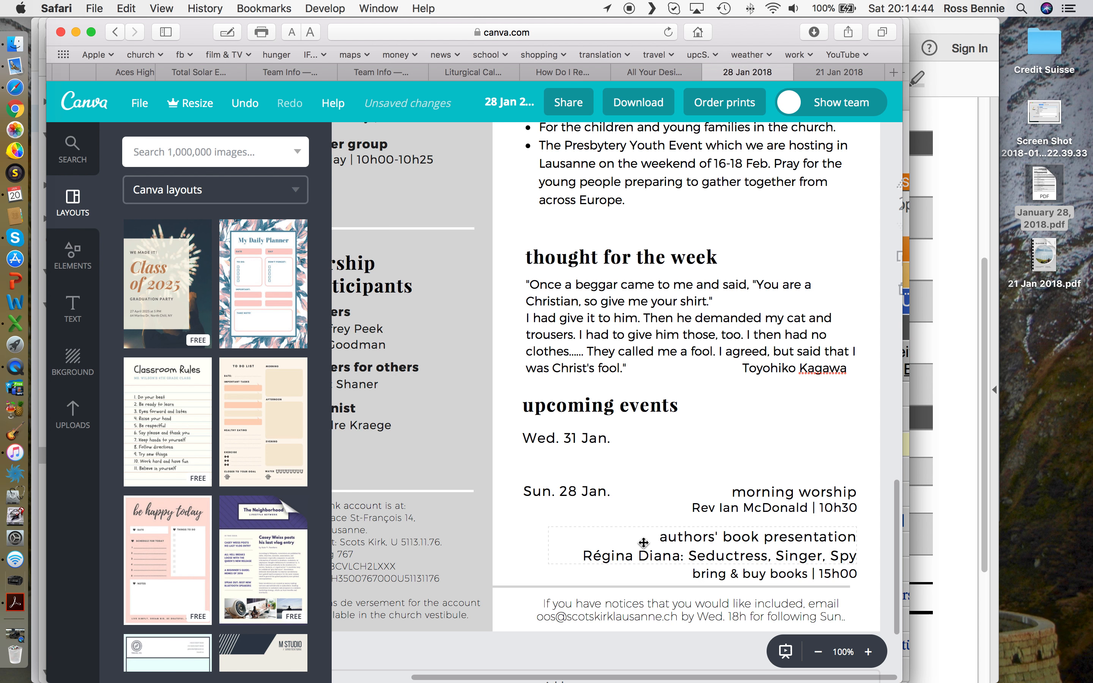
pyautogui.hscroll(1, 646, 545)
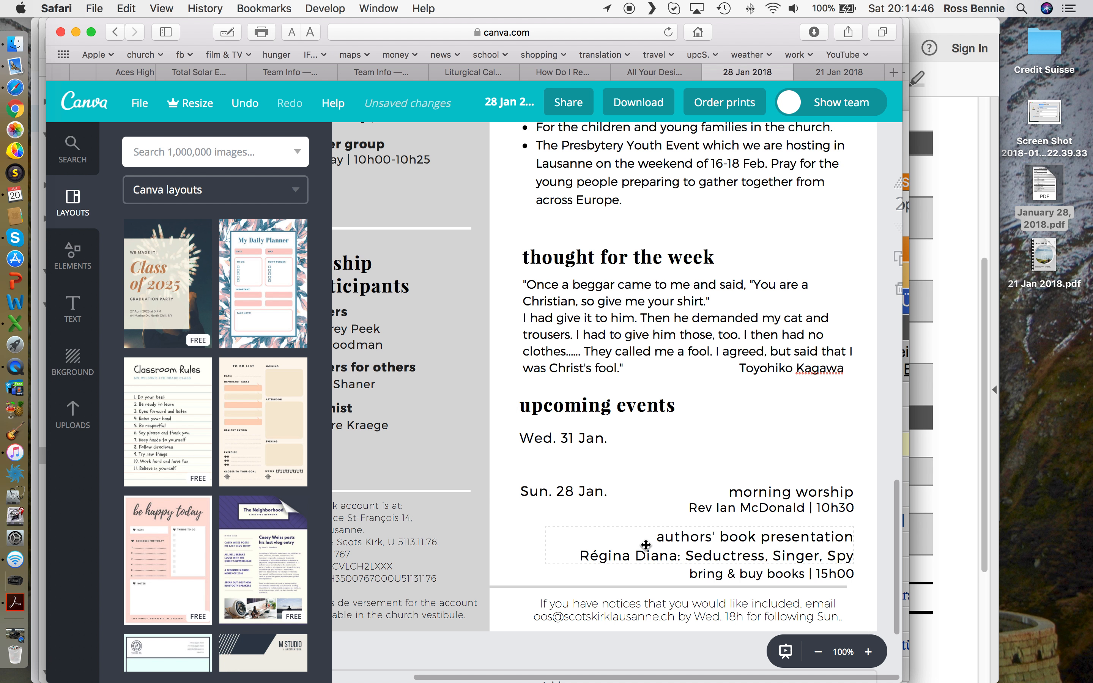
pyautogui.click(646, 545)
pyautogui.scroll(1, 646, 545)
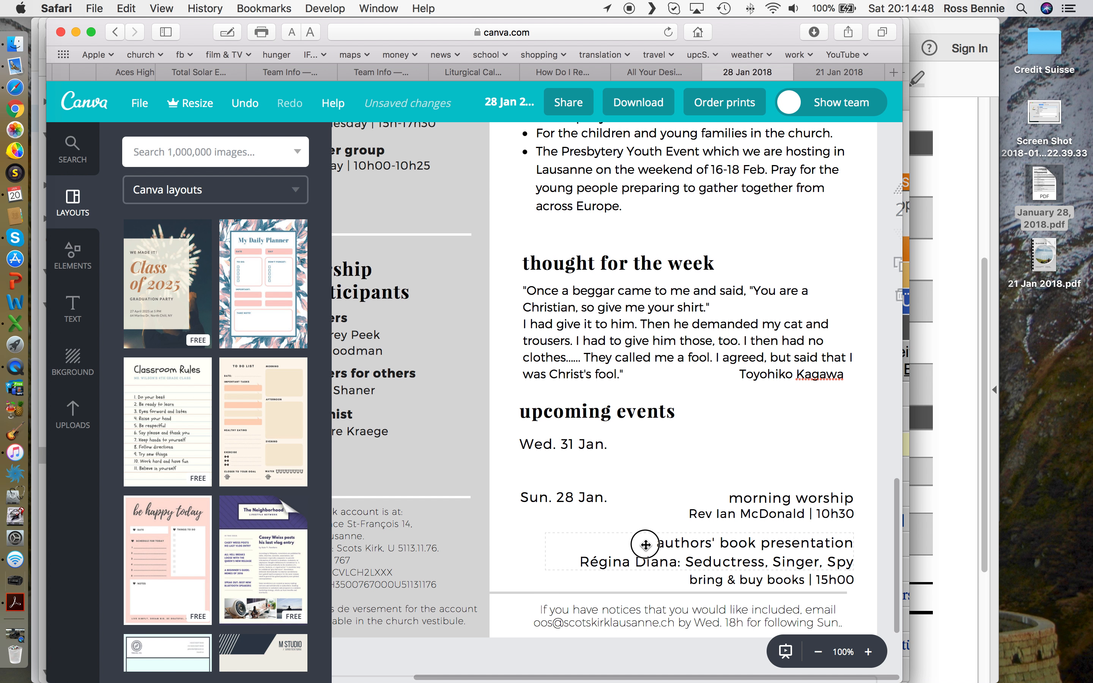
# Step: Move the authors' book presentation and bring & buy books text beside Wed. 31 Jan., aligned together
pyautogui.moveTo(646, 545); pyautogui.dragTo(647, 448)
pyautogui.scroll(1, 646, 446)
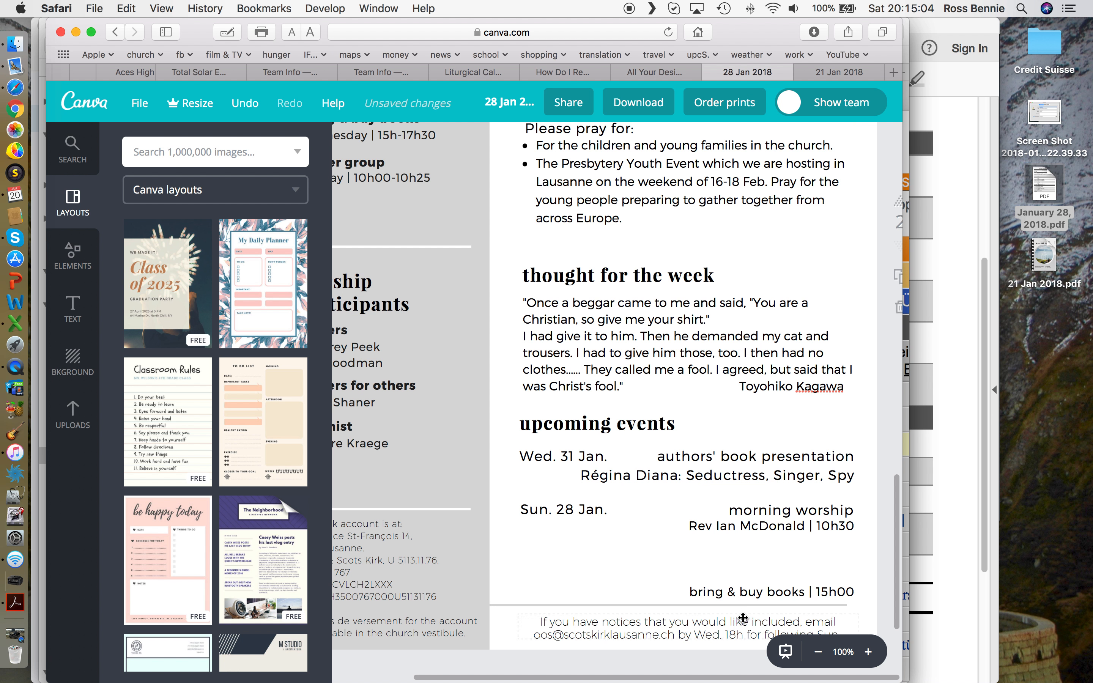
pyautogui.moveTo(748, 595); pyautogui.dragTo(745, 496)
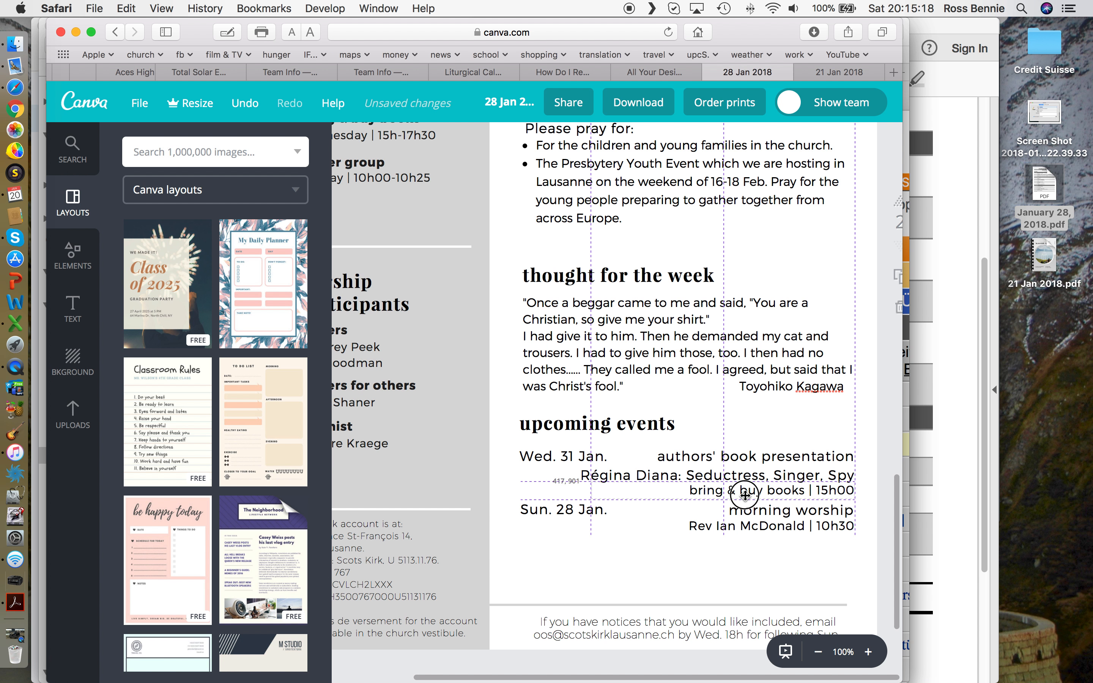
pyautogui.moveTo(745, 495); pyautogui.dragTo(745, 495)
pyautogui.click(740, 475)
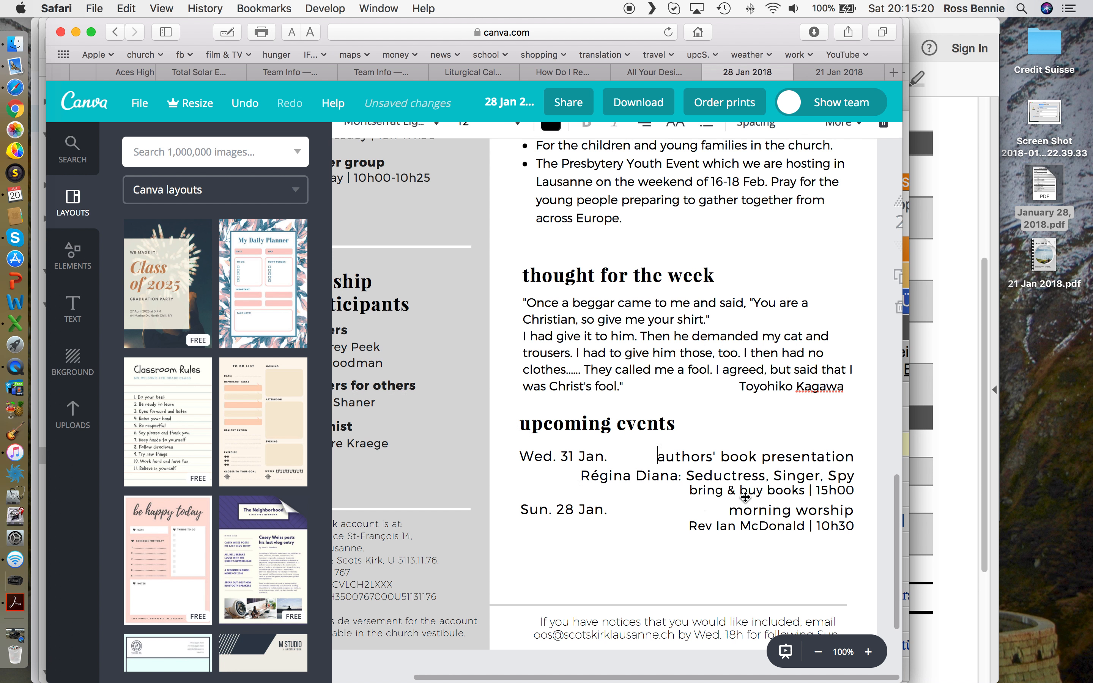
pyautogui.moveTo(744, 498); pyautogui.dragTo(756, 494)
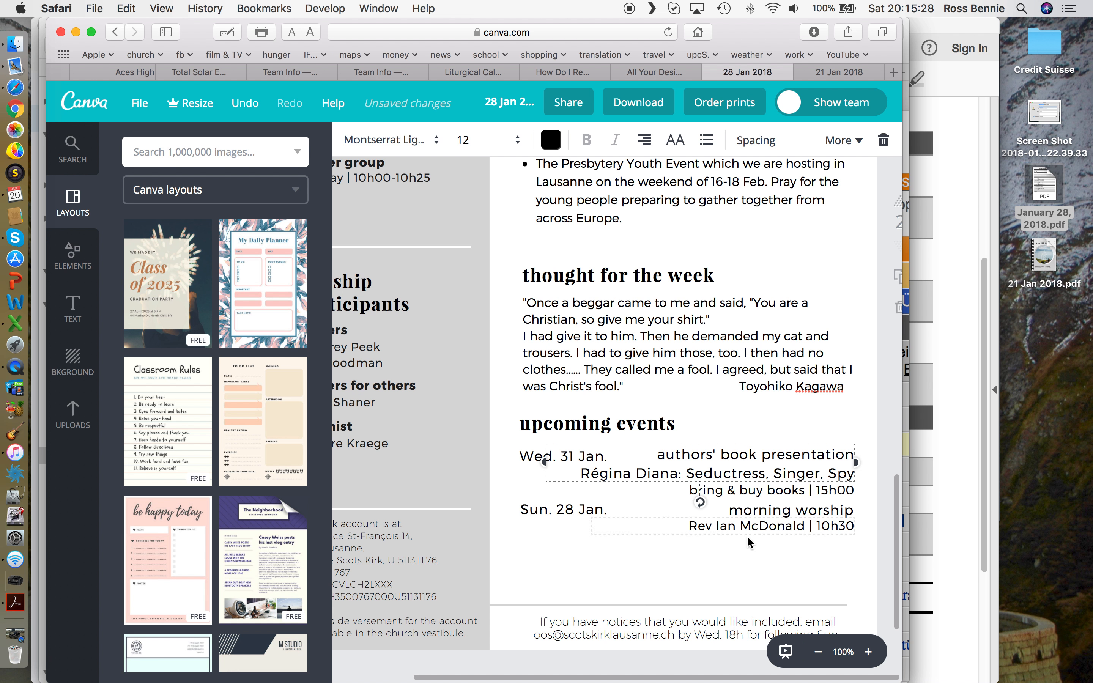
pyautogui.click(737, 560)
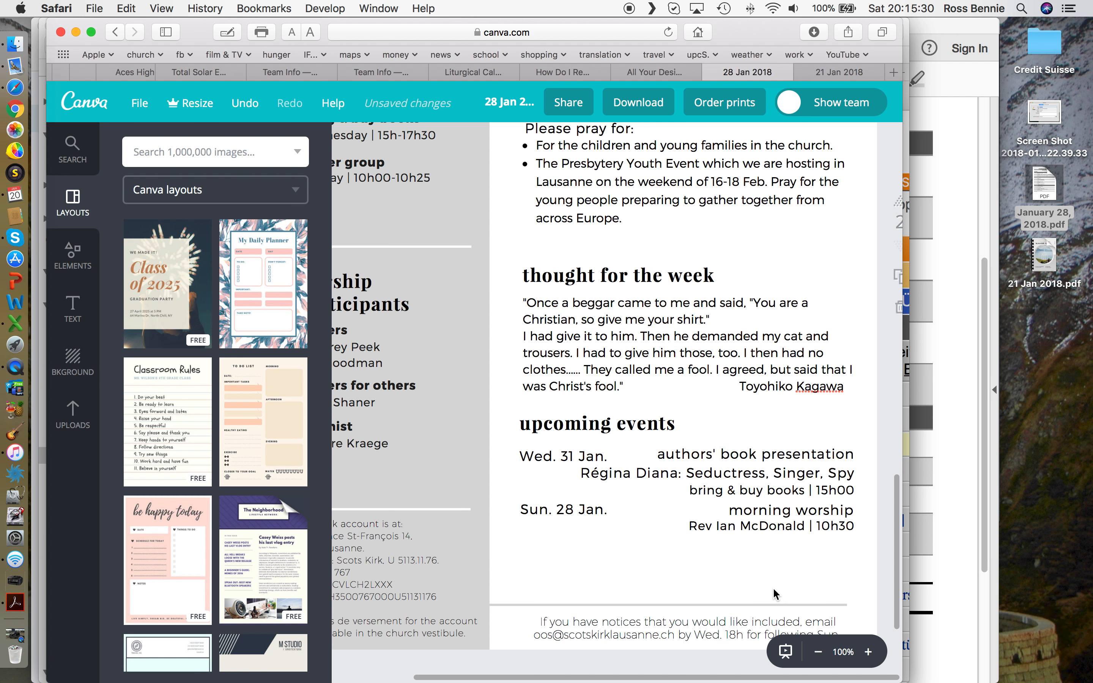
# Step: Select the Sun. 28 Jan. date and check next week's dates in Calendar and the service PDF
pyautogui.click(568, 510)
pyautogui.click(568, 509)
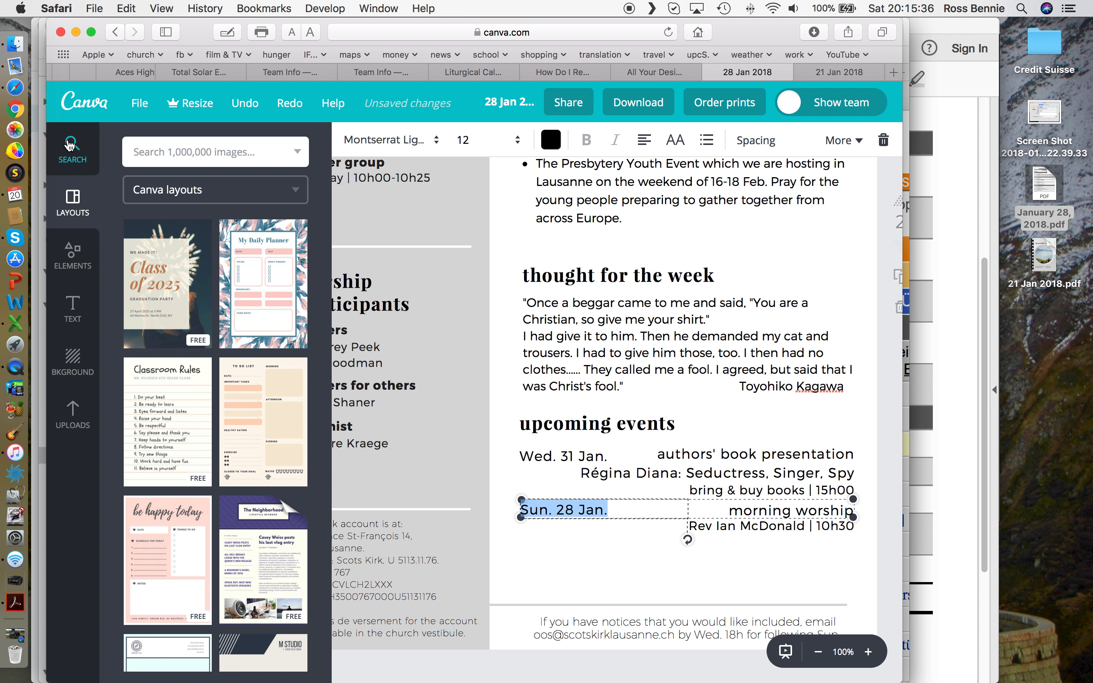
pyautogui.click(15, 195)
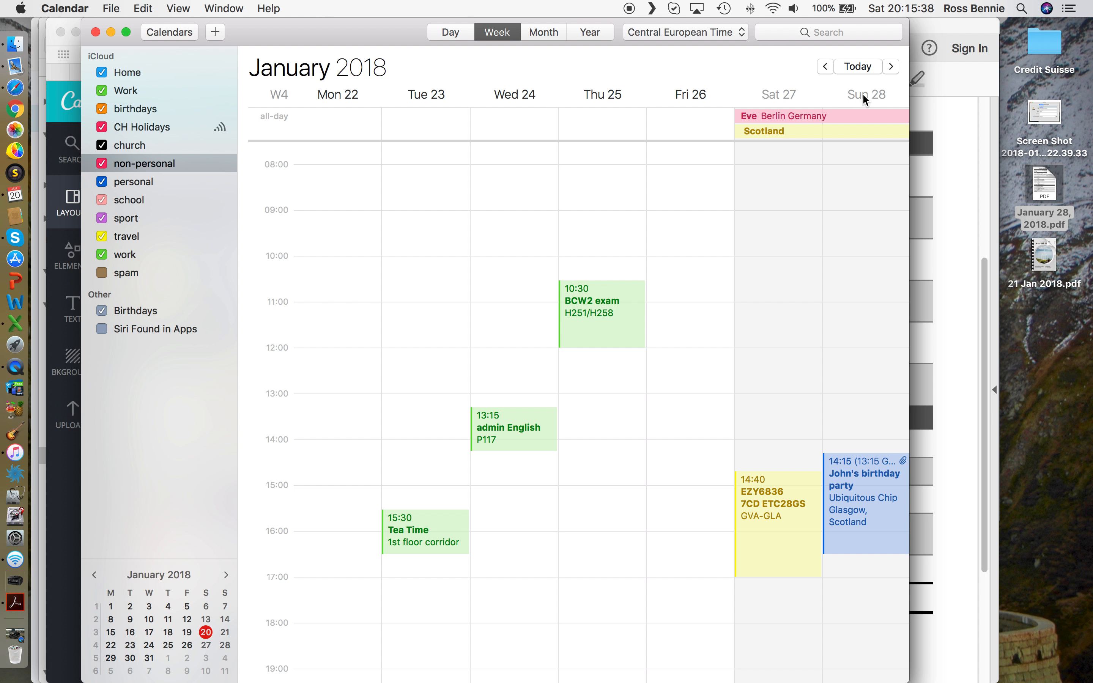
pyautogui.click(891, 67)
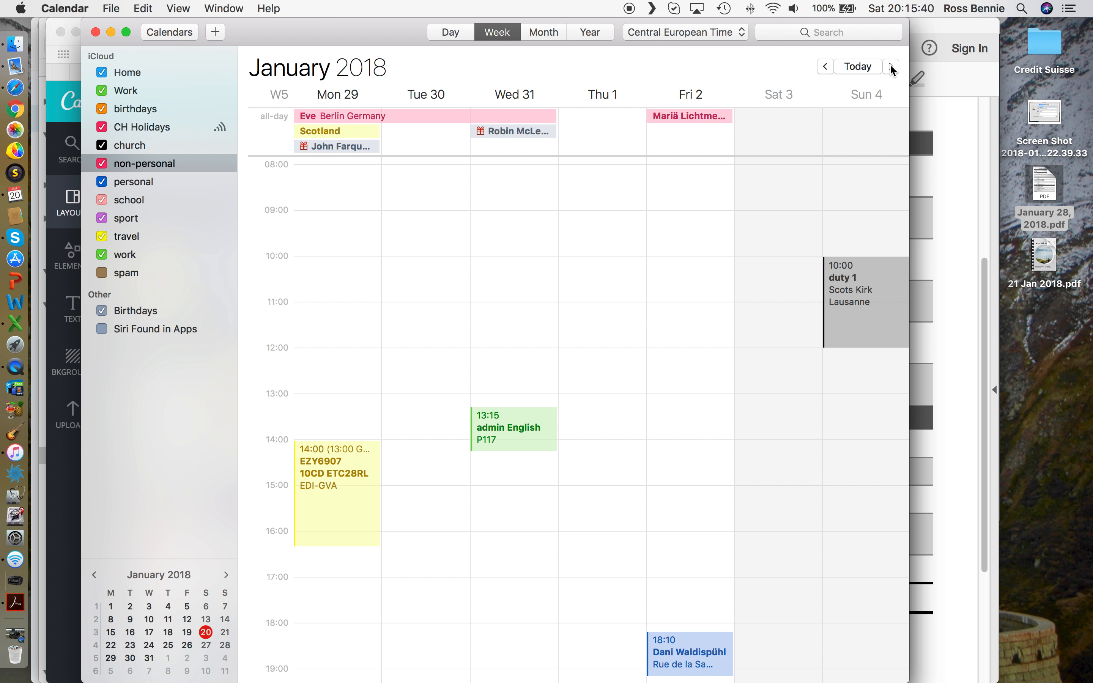
pyautogui.click(968, 371)
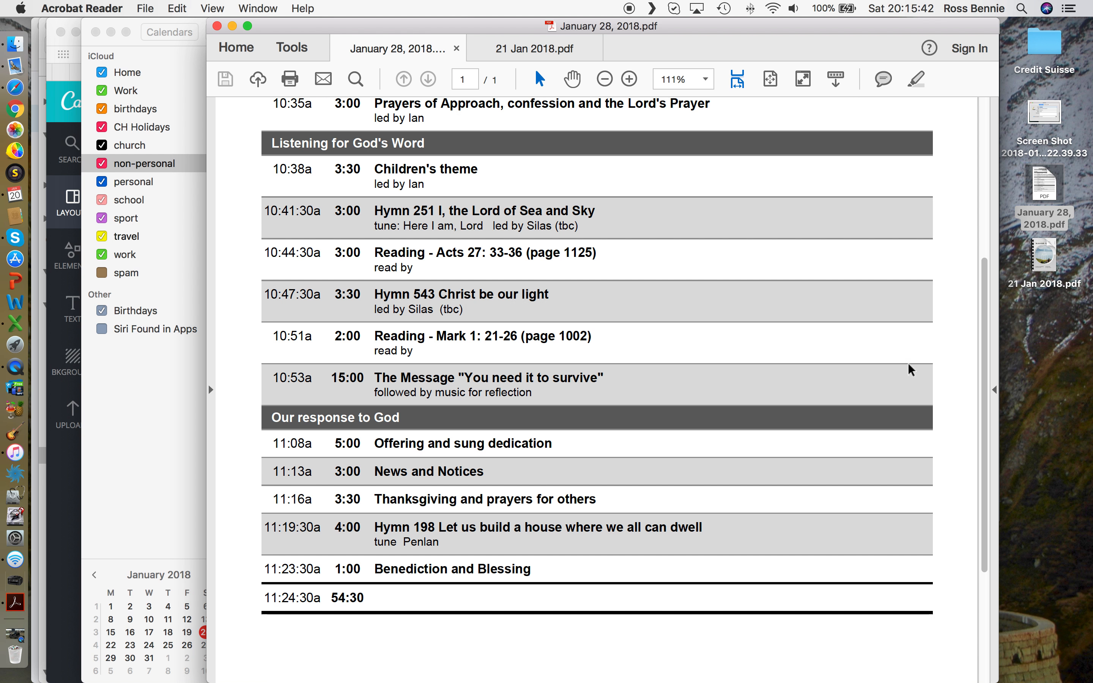
pyautogui.click(60, 337)
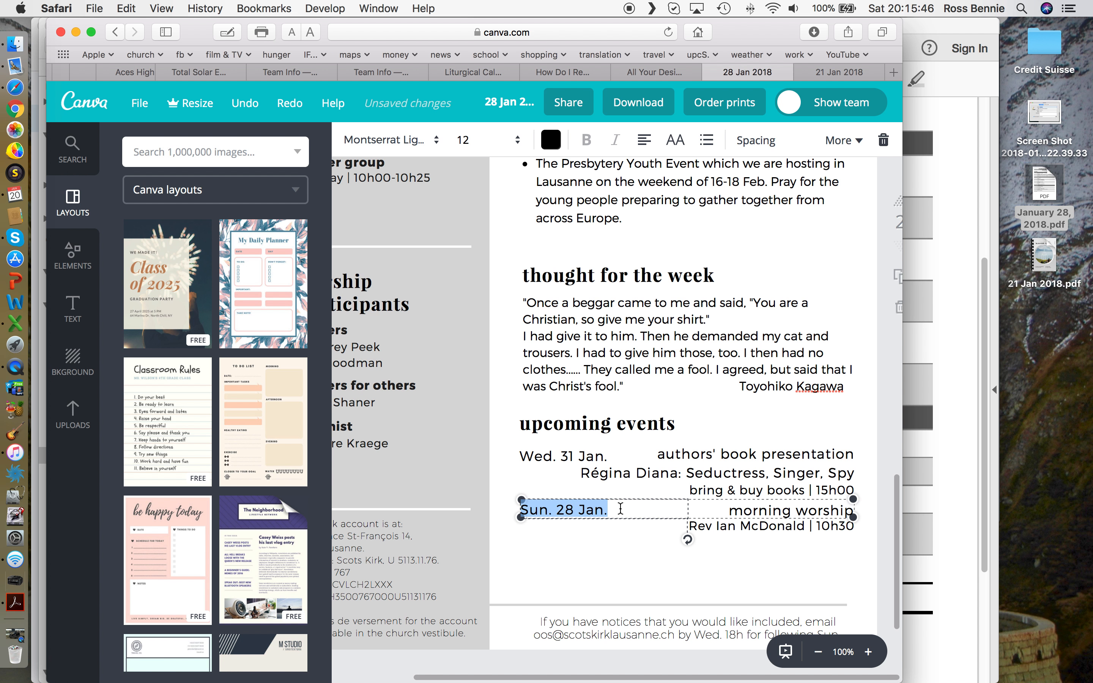
# Step: Replace 28 with 4 so the Sunday worship date reads 'Sun. 4 Jan.', then reselect that entry
pyautogui.press('Right')
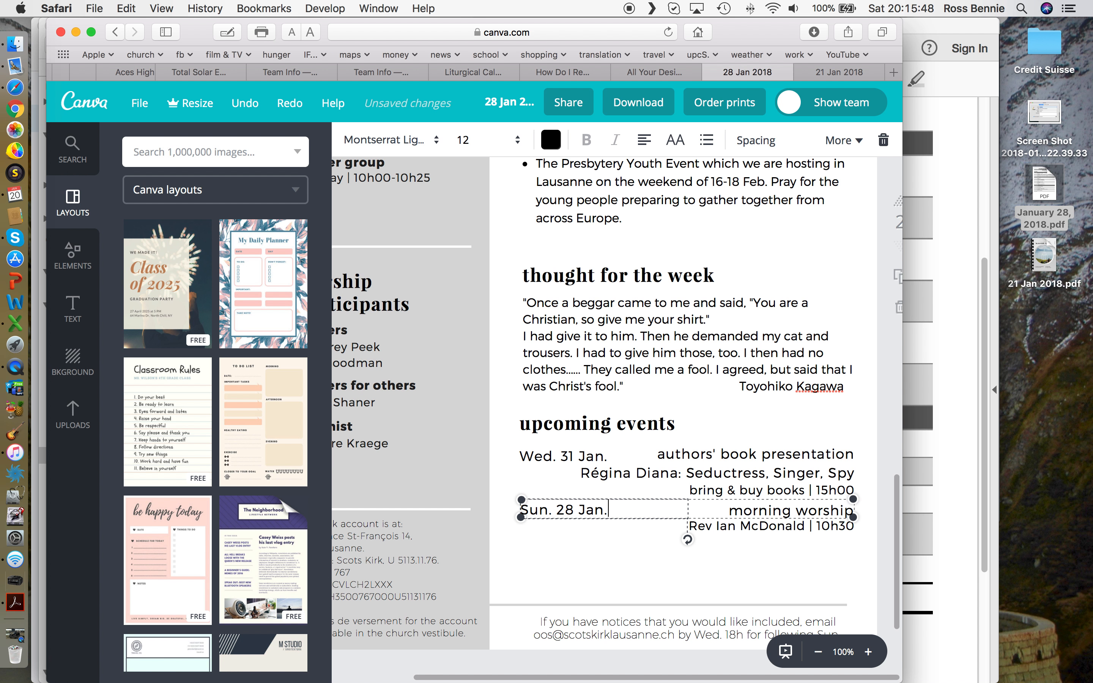
pyautogui.press('BackSpace')
pyautogui.press('BackSpace')
pyautogui.write('4')
pyautogui.click(741, 561)
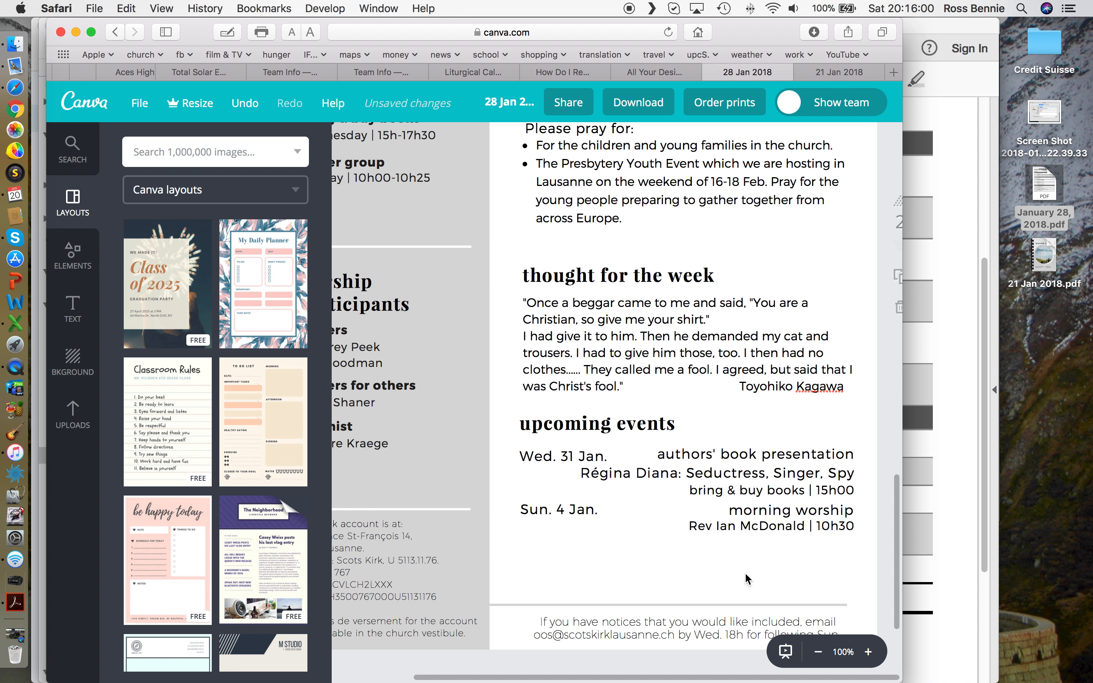
pyautogui.click(572, 510)
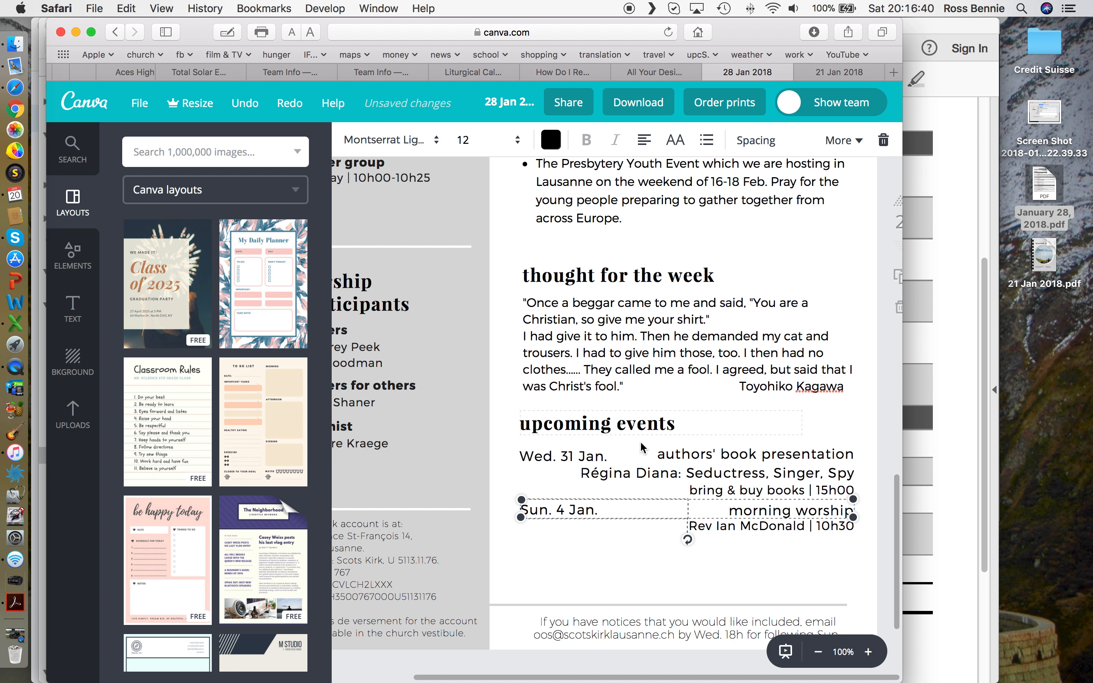
pyautogui.click(630, 574)
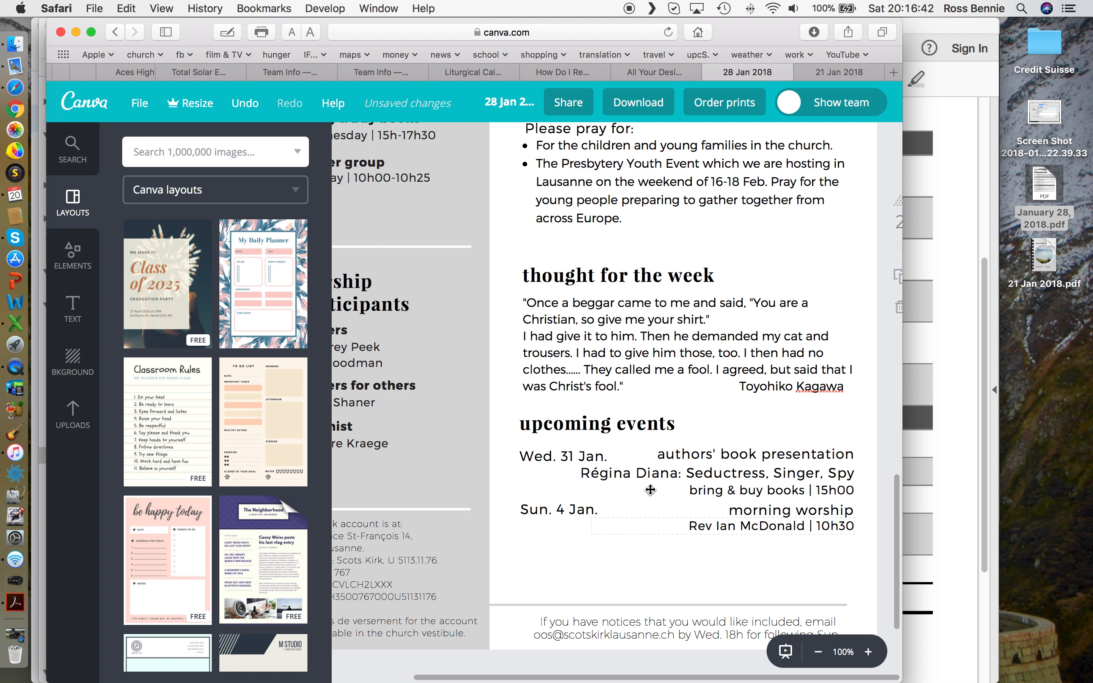
pyautogui.click(580, 511)
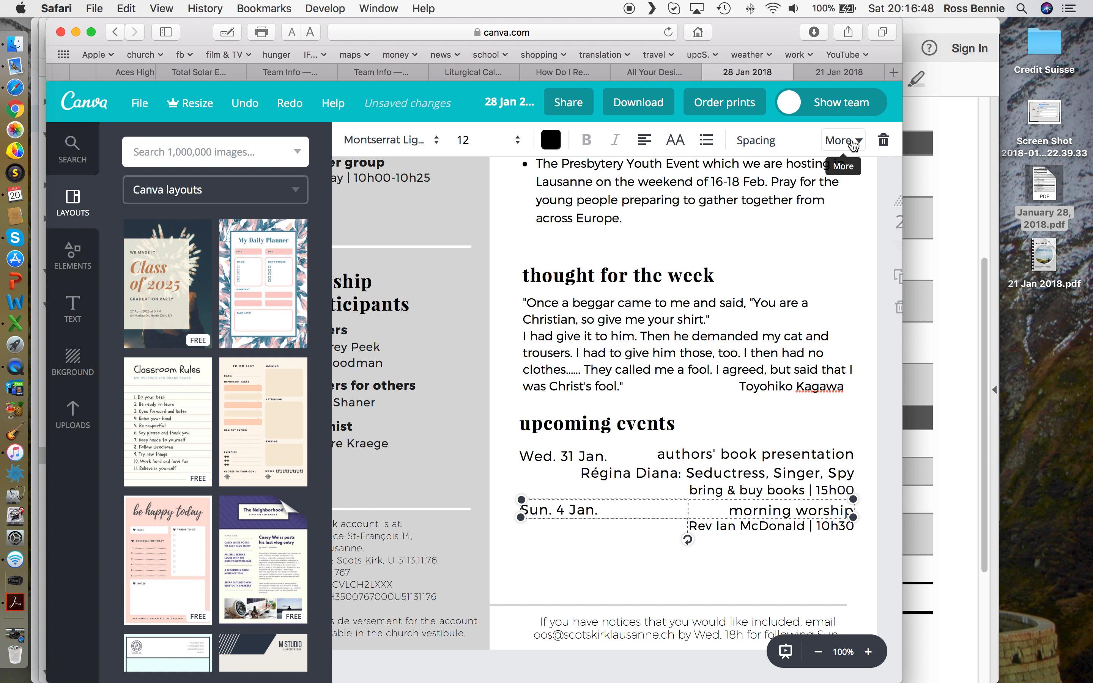
# Step: Duplicate the Sun. 4 Jan. morning worship entry using the More options menu
pyautogui.click(854, 146)
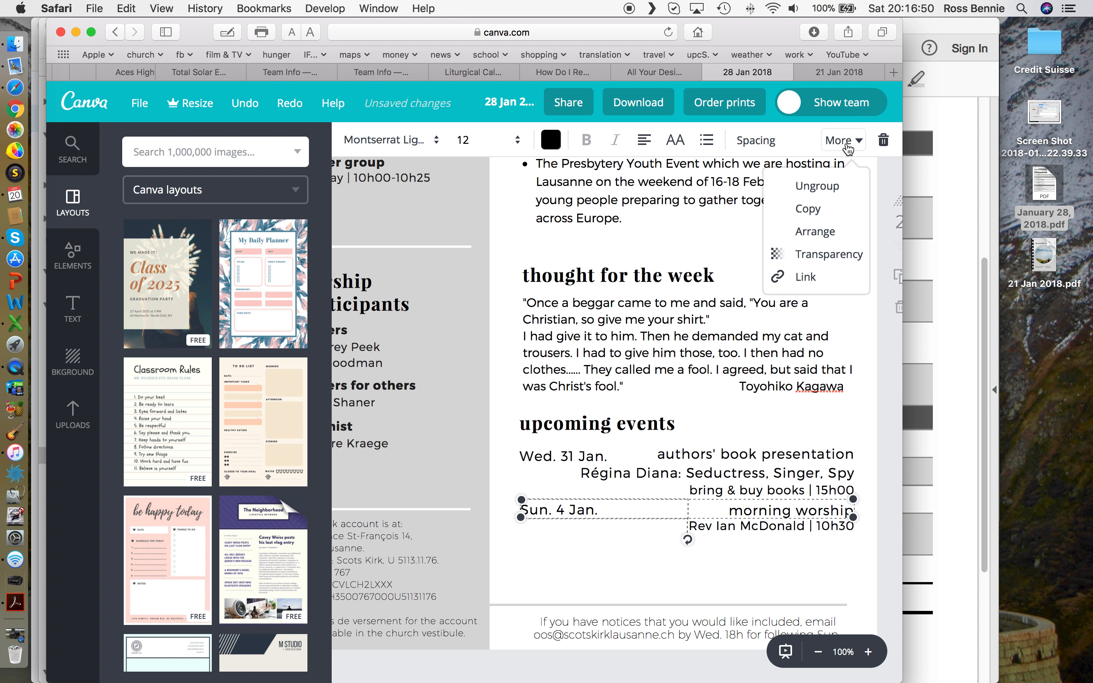
pyautogui.click(808, 211)
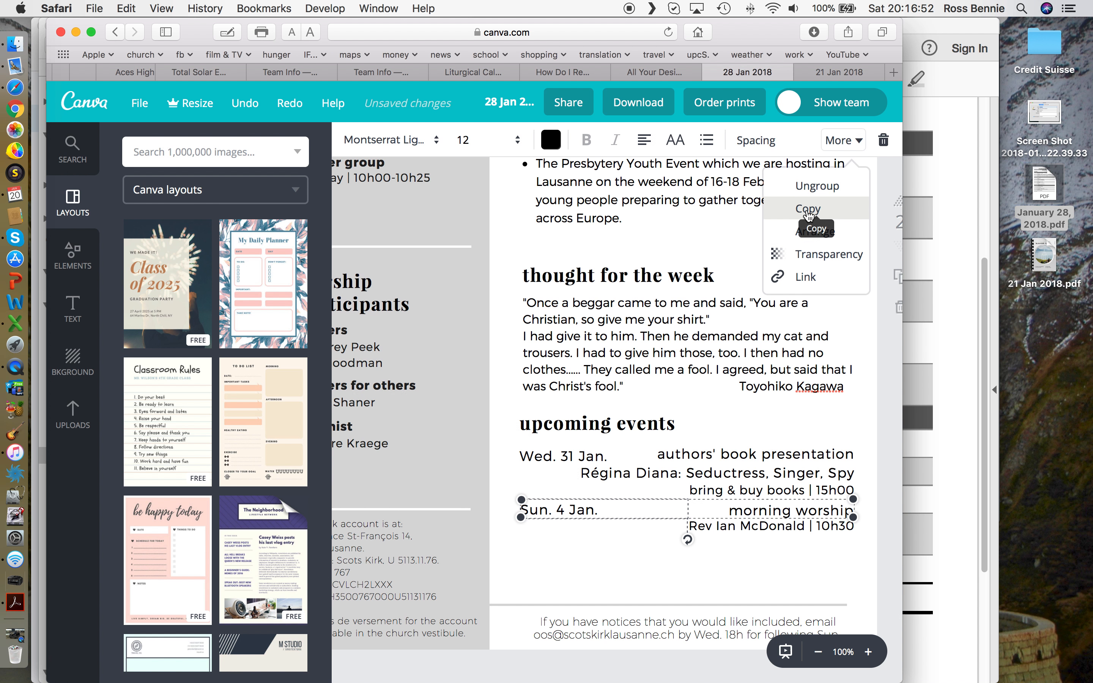